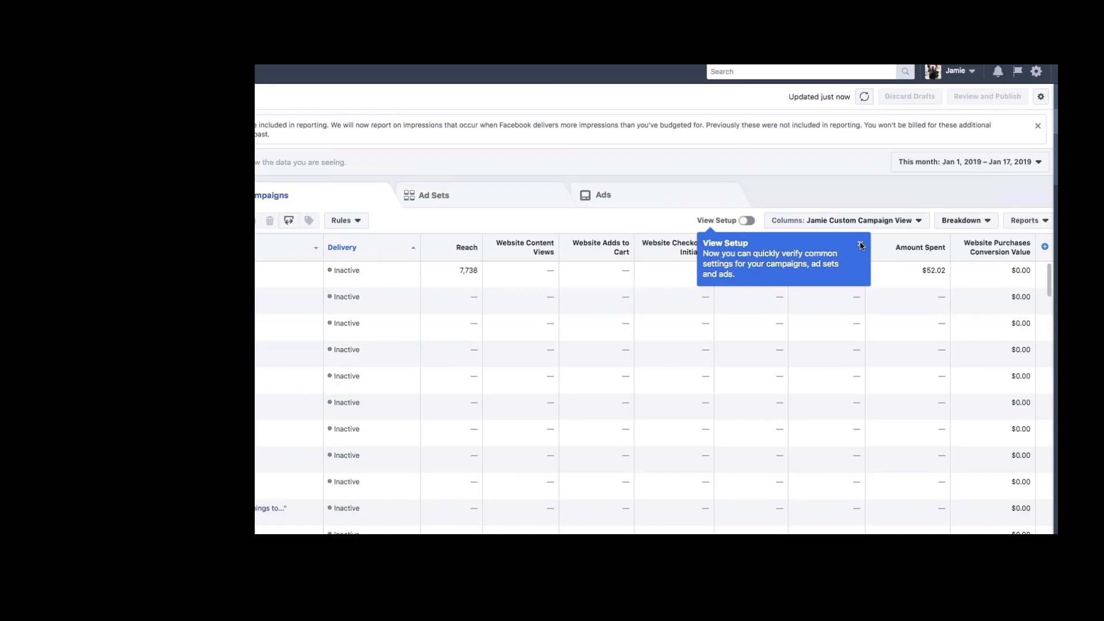
# Step: Dismiss the View Setup tip above the campaigns table
pyautogui.click(860, 245)
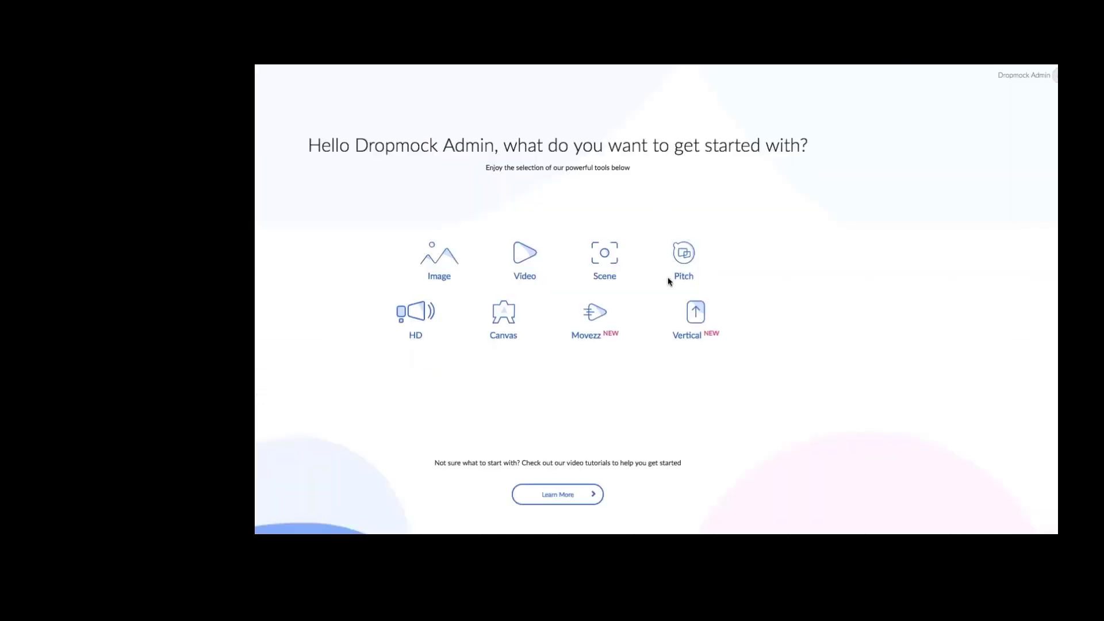
# Step: Switch to Dropmock and open its video template library
pyautogui.click(691, 247)
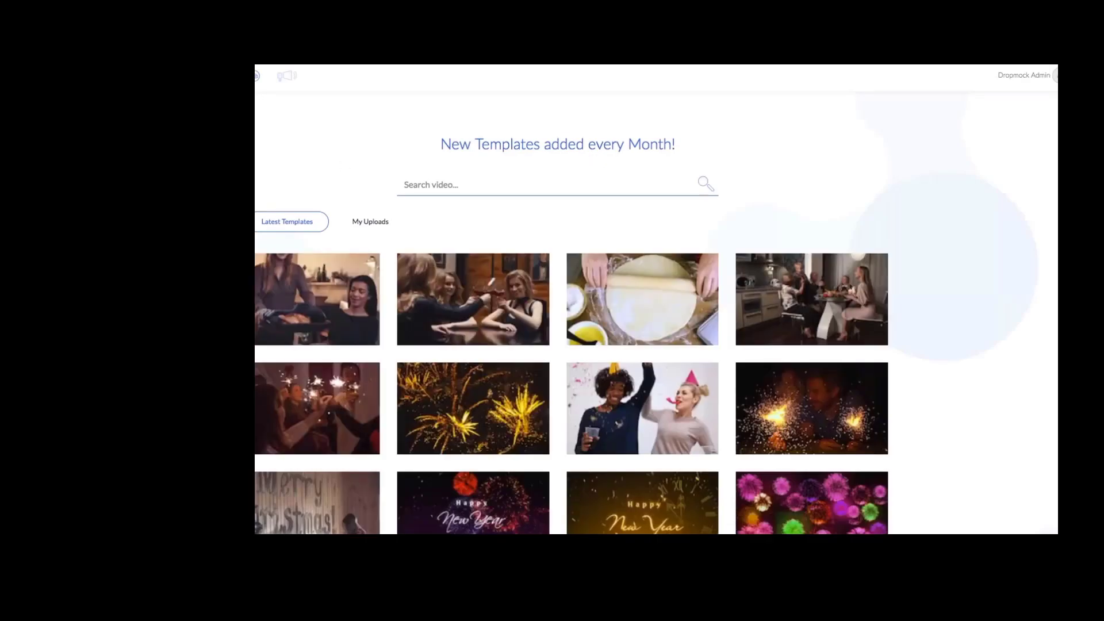
# Step: Look through the range of latest video templates in the library, then return to the start of the list
pyautogui.scroll(-2, 571, 328)
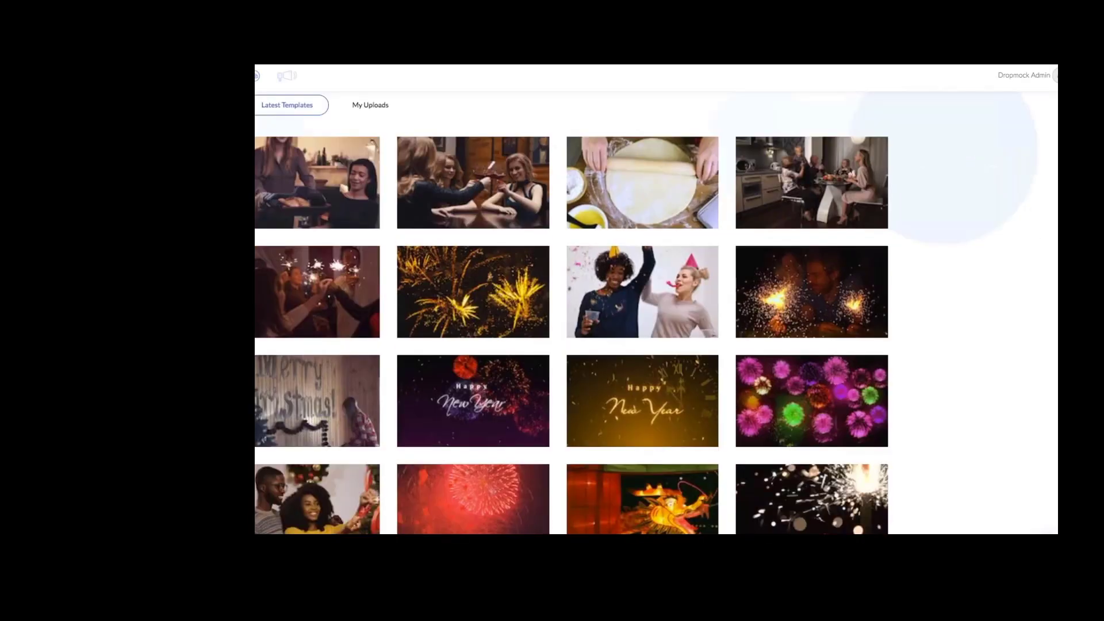
pyautogui.scroll(-4, 571, 327)
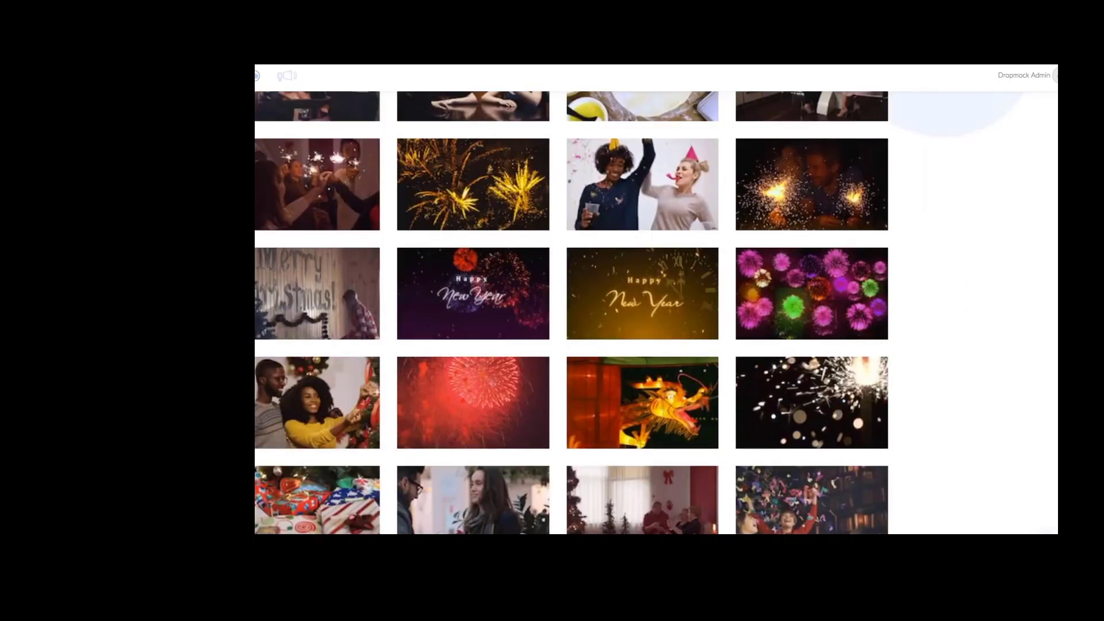
pyautogui.scroll(-2, 571, 328)
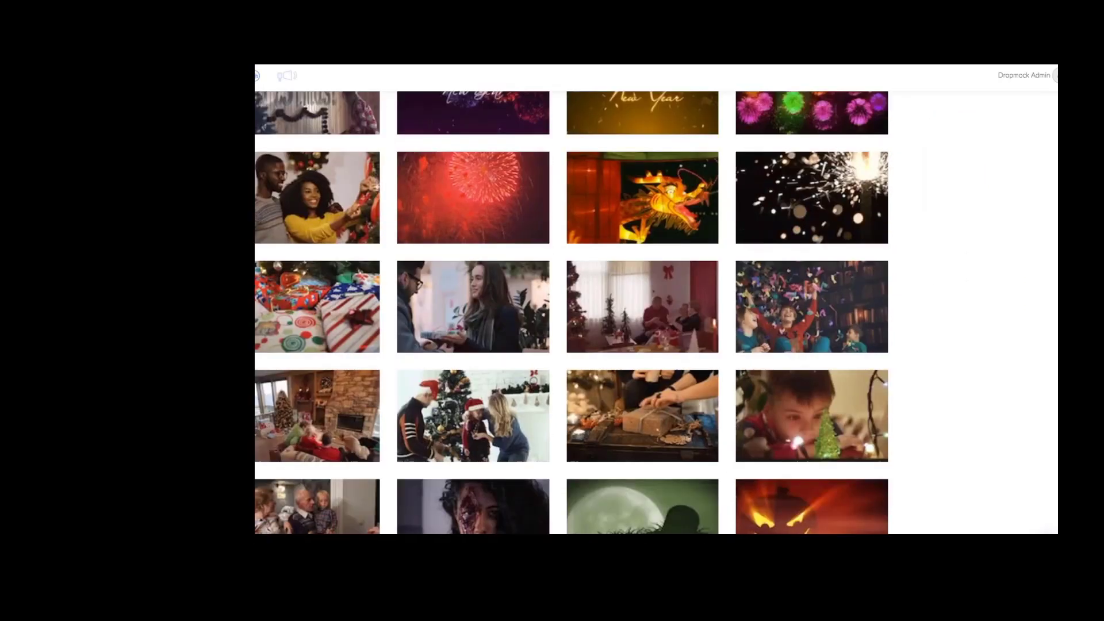
pyautogui.scroll(-6, 571, 328)
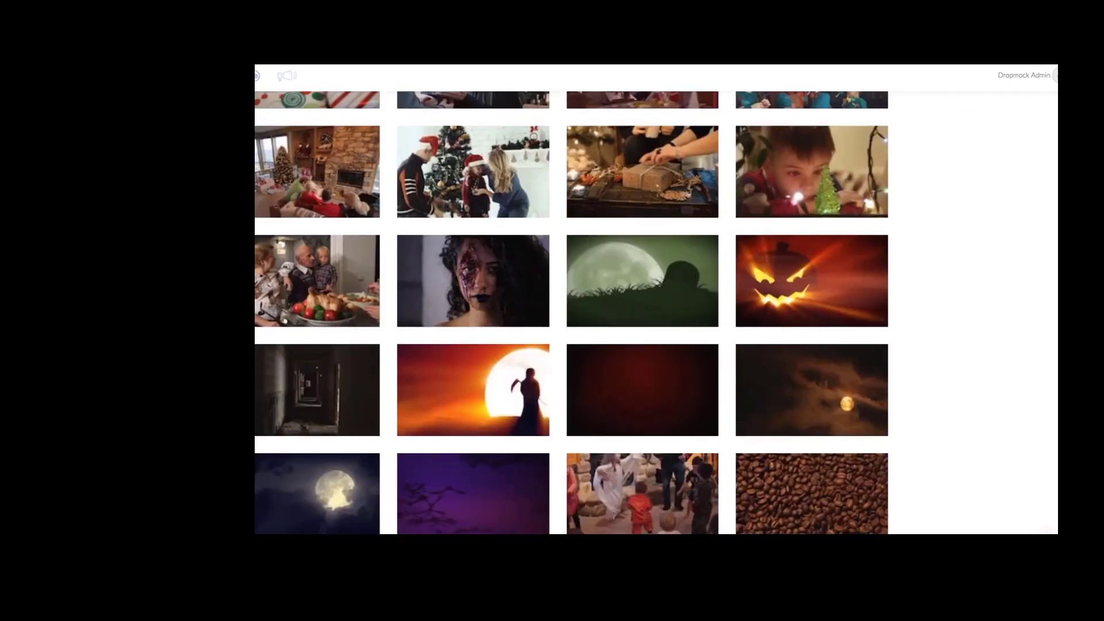
pyautogui.scroll(-3, 571, 327)
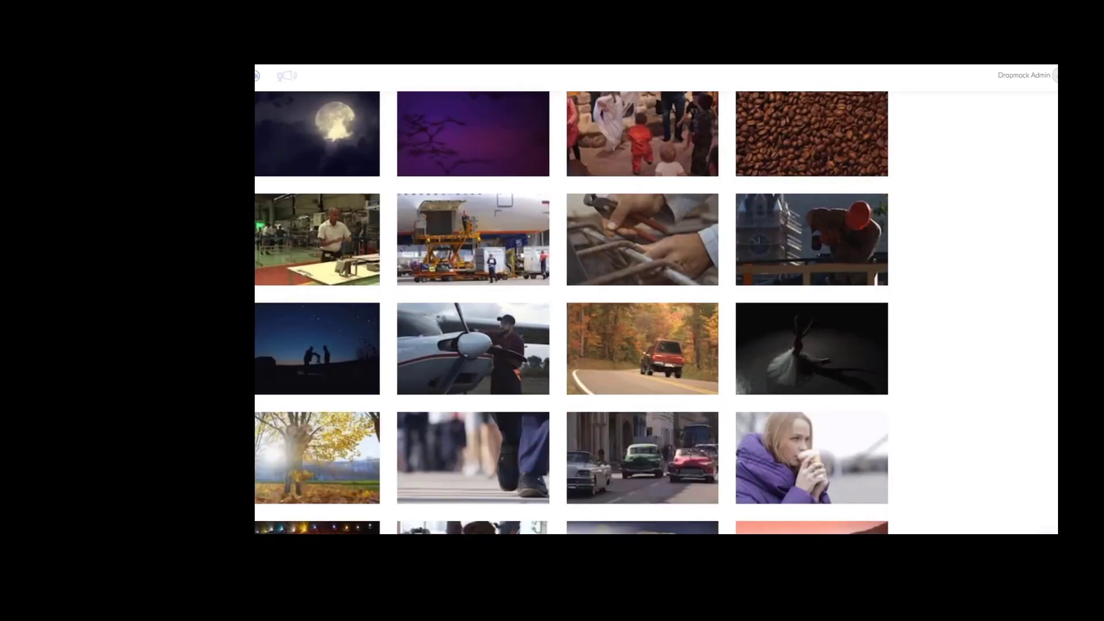
pyautogui.scroll(-4, 571, 328)
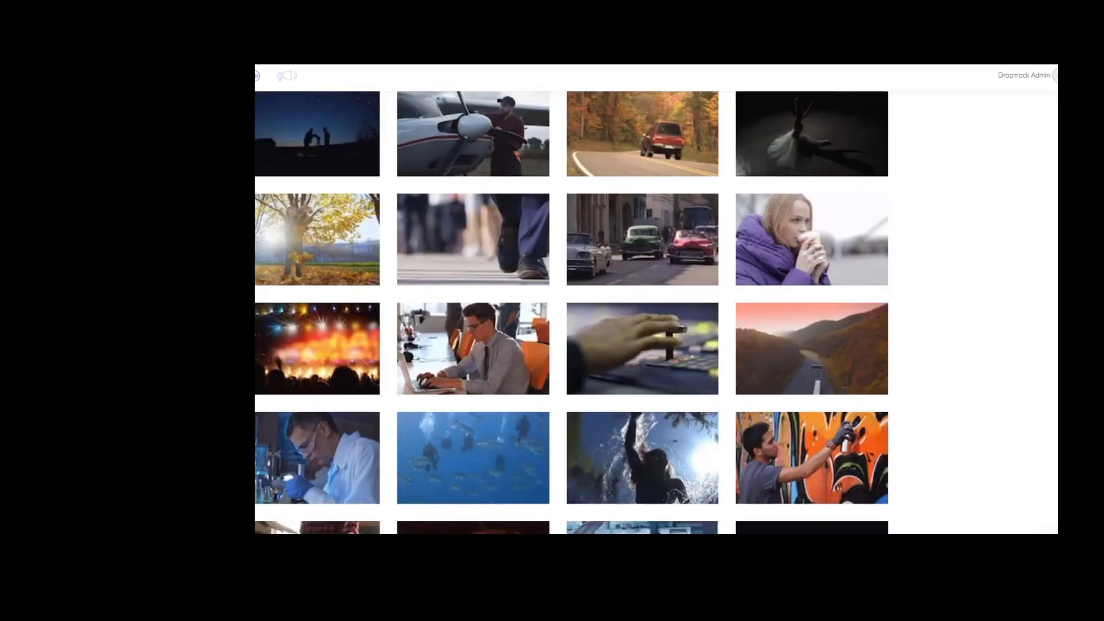
pyautogui.scroll(-3, 571, 328)
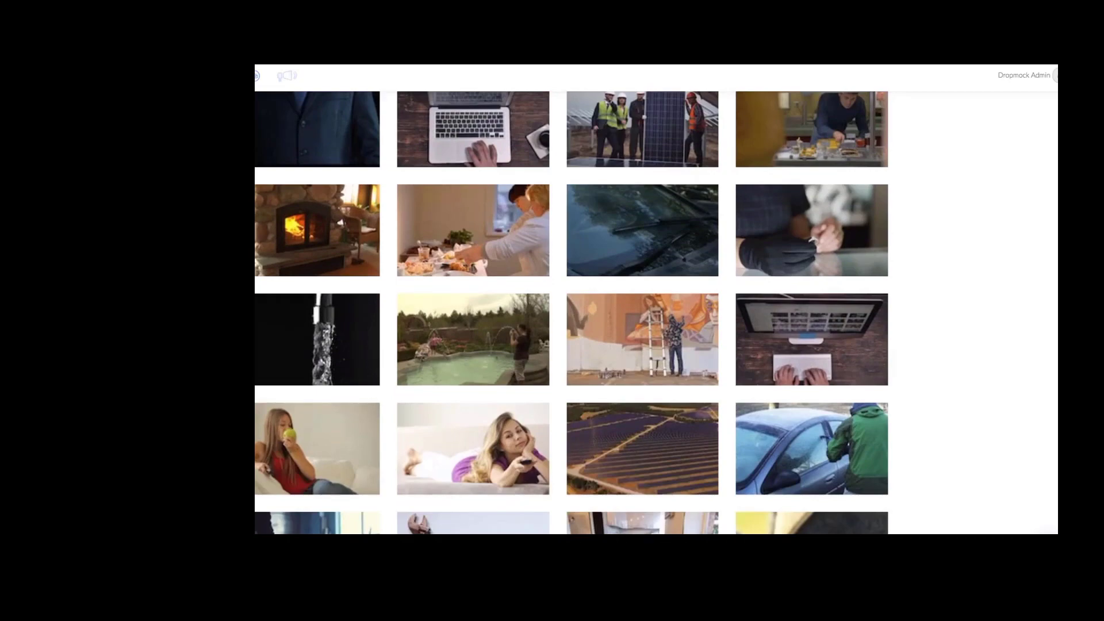
pyautogui.scroll(-3, 571, 311)
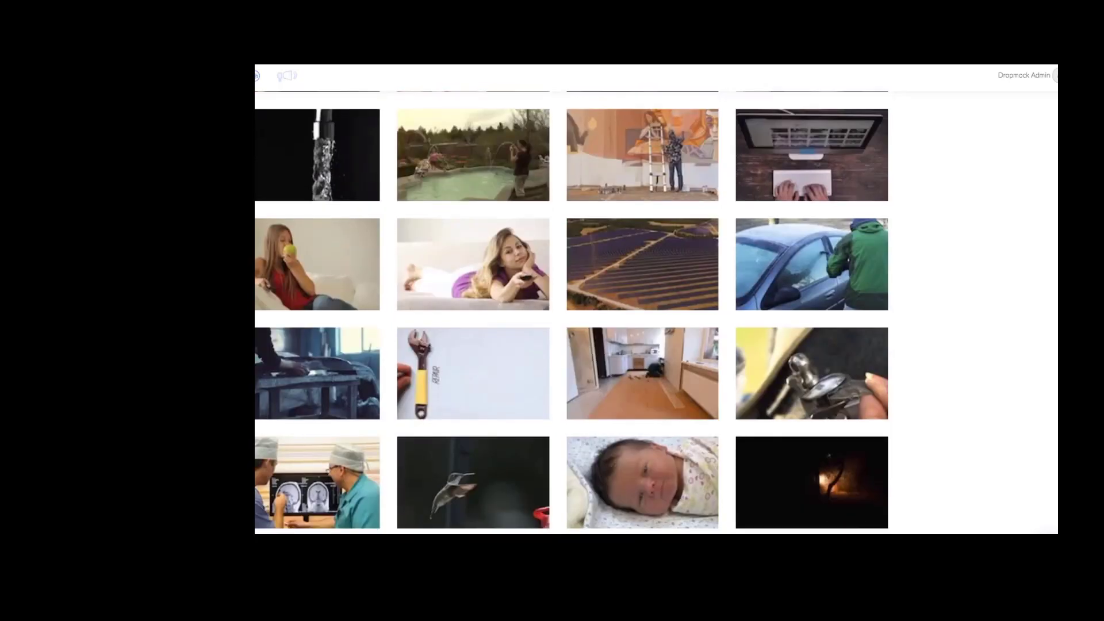
pyautogui.scroll(-3, 602, 347)
pyautogui.scroll(-3, 570, 311)
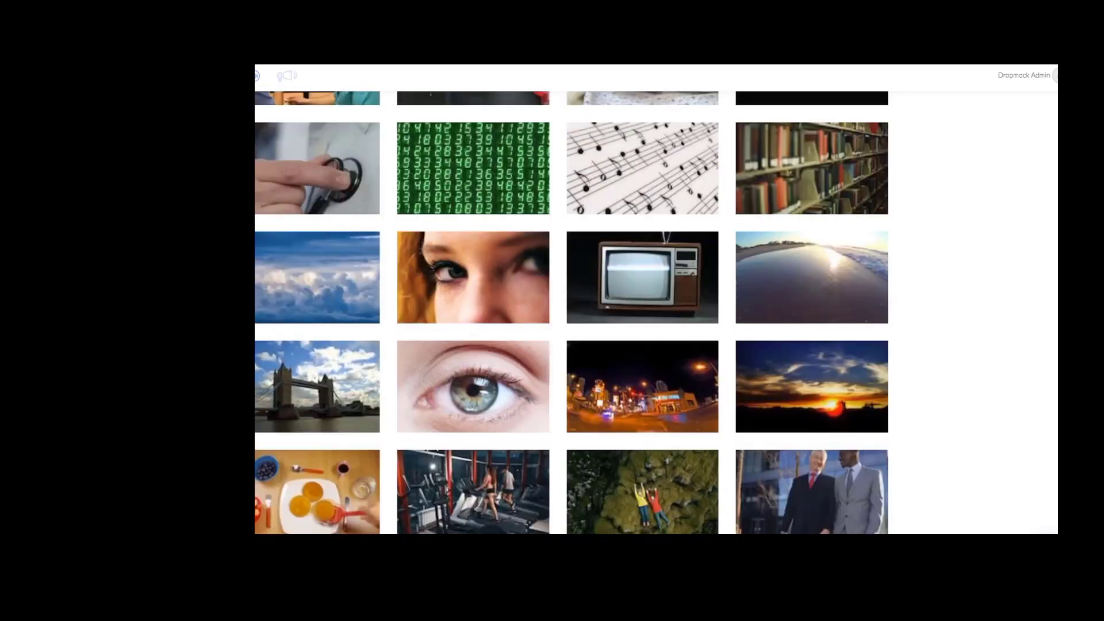
pyautogui.scroll(-3, 571, 311)
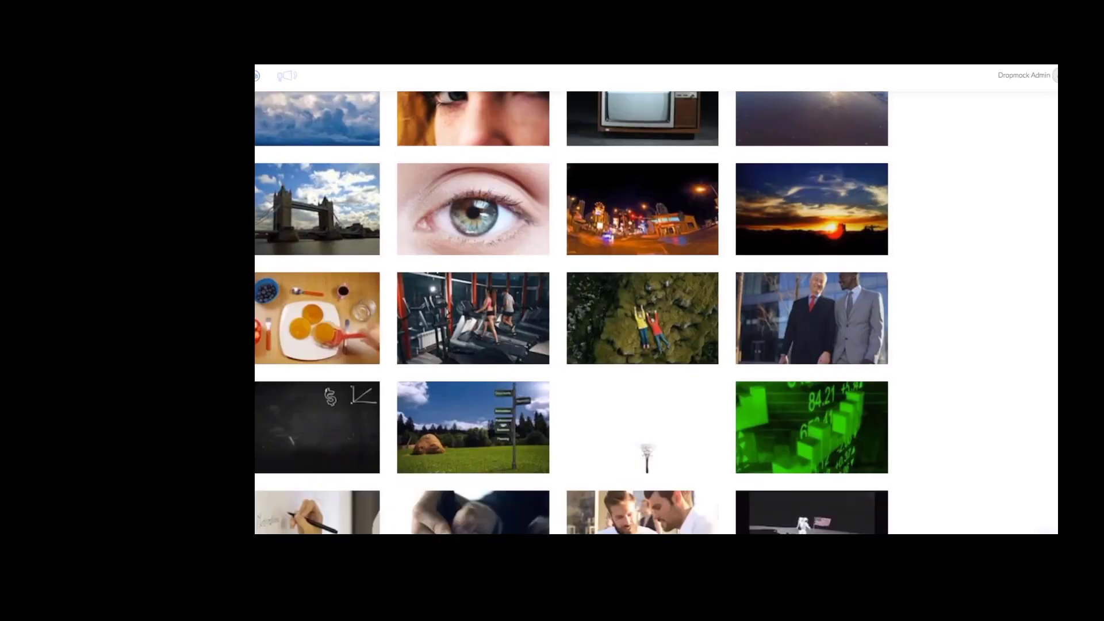
pyautogui.scroll(-15, 571, 311)
pyautogui.scroll(20, 571, 310)
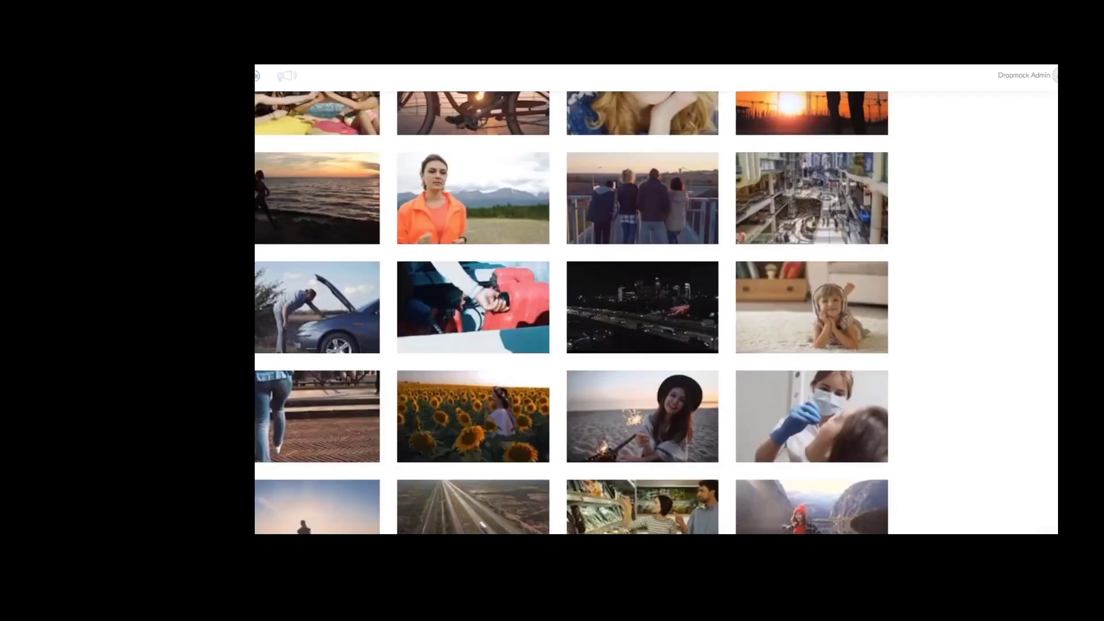
pyautogui.scroll(10, 666, 343)
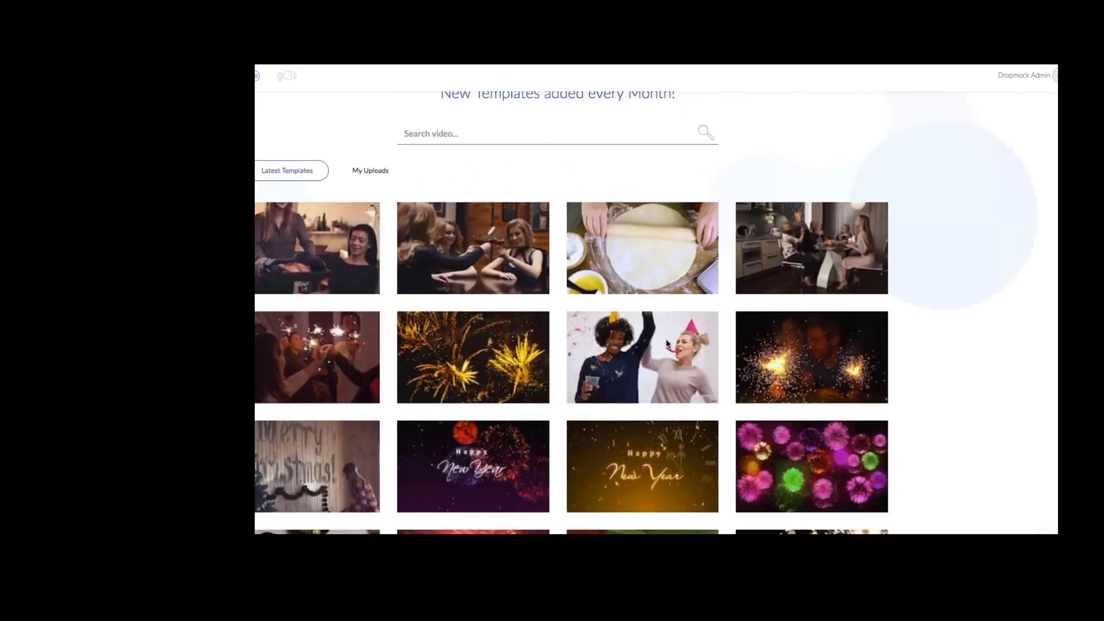
# Step: Preview the party template with two women in party hats and confetti, and use it for the video
pyautogui.moveTo(667, 343)
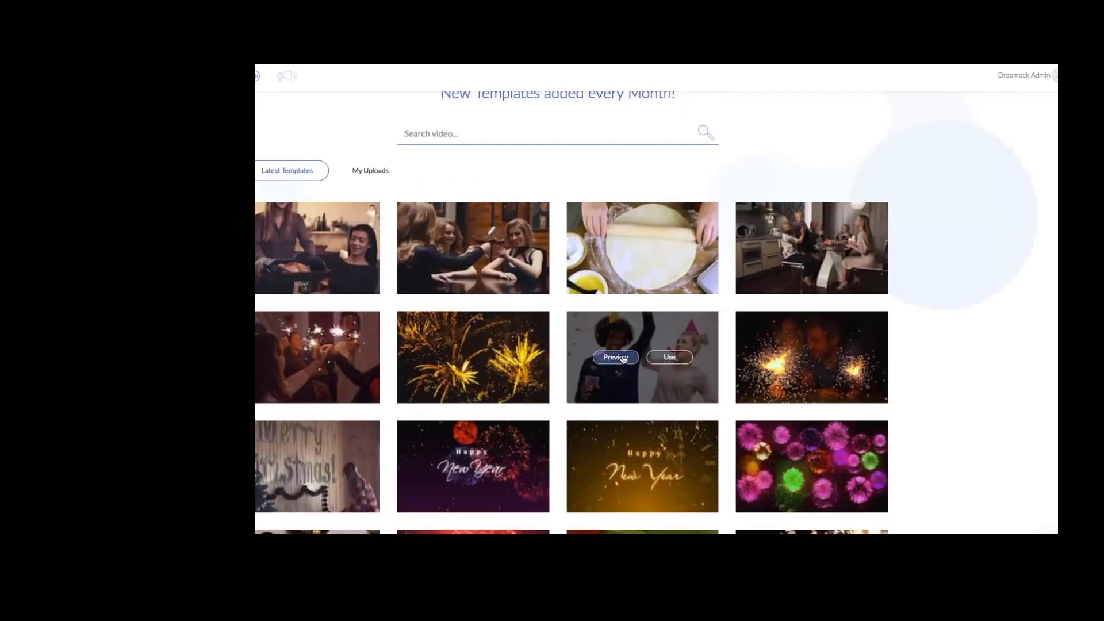
pyautogui.click(614, 360)
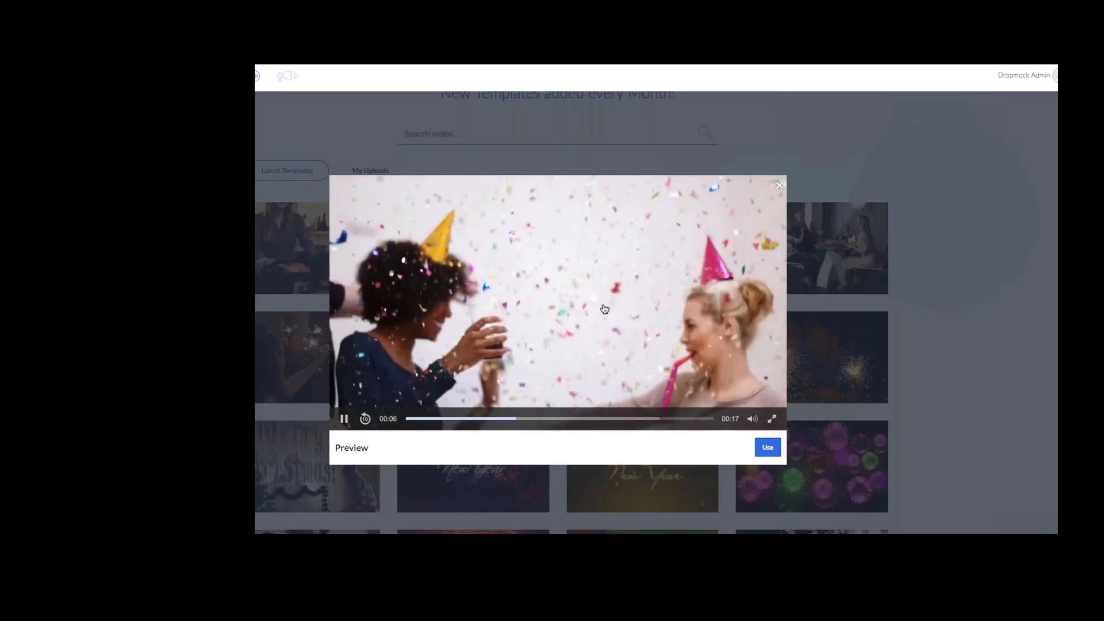
pyautogui.click(767, 447)
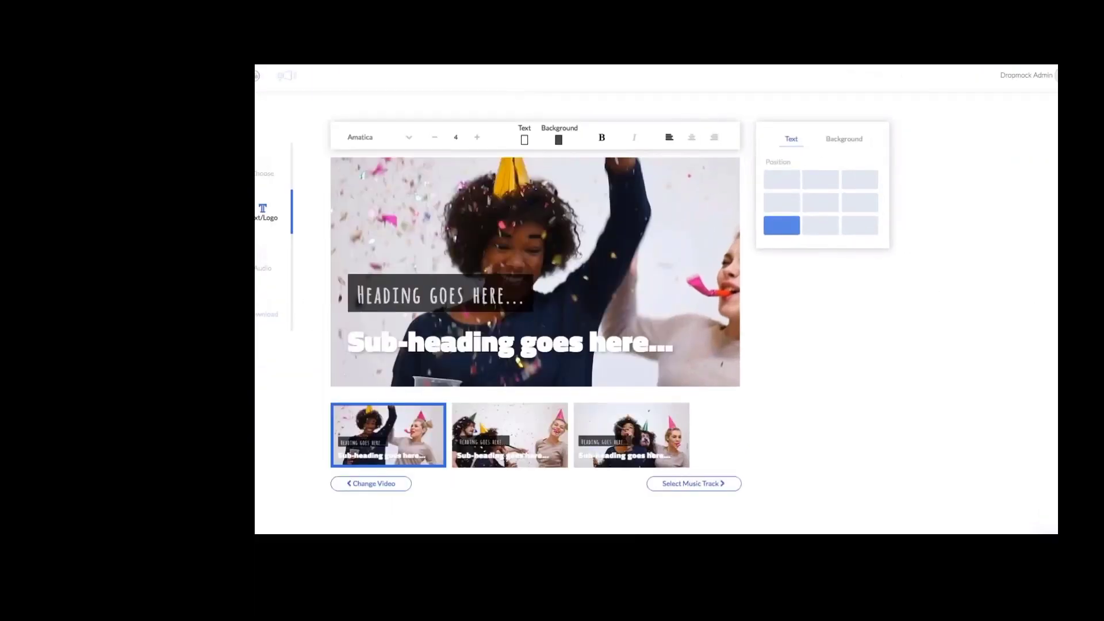
# Step: Replace the first slide's heading text with "Hey Lynchburg Businesses..."
pyautogui.moveTo(505, 294); pyautogui.dragTo(338, 280)
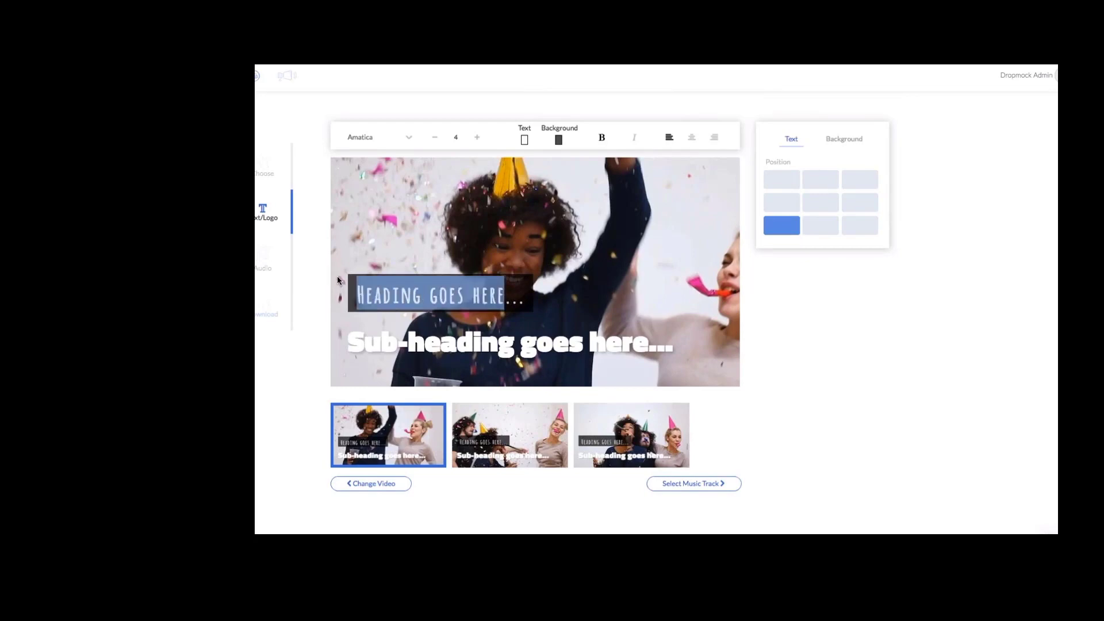
pyautogui.write('Hey Ly')
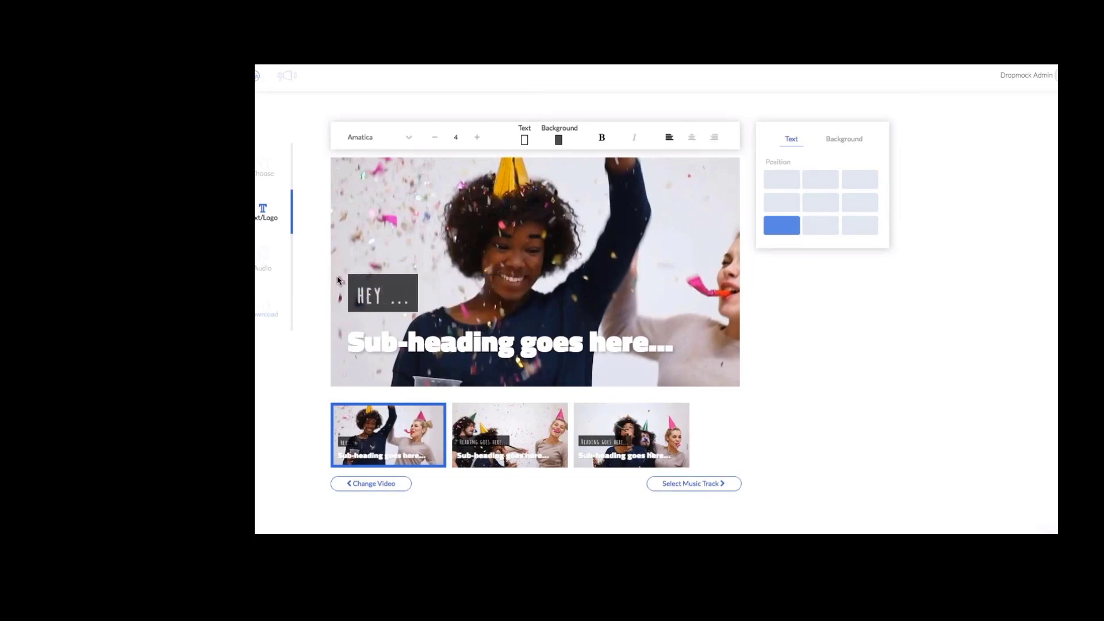
pyautogui.write('nchburg ')
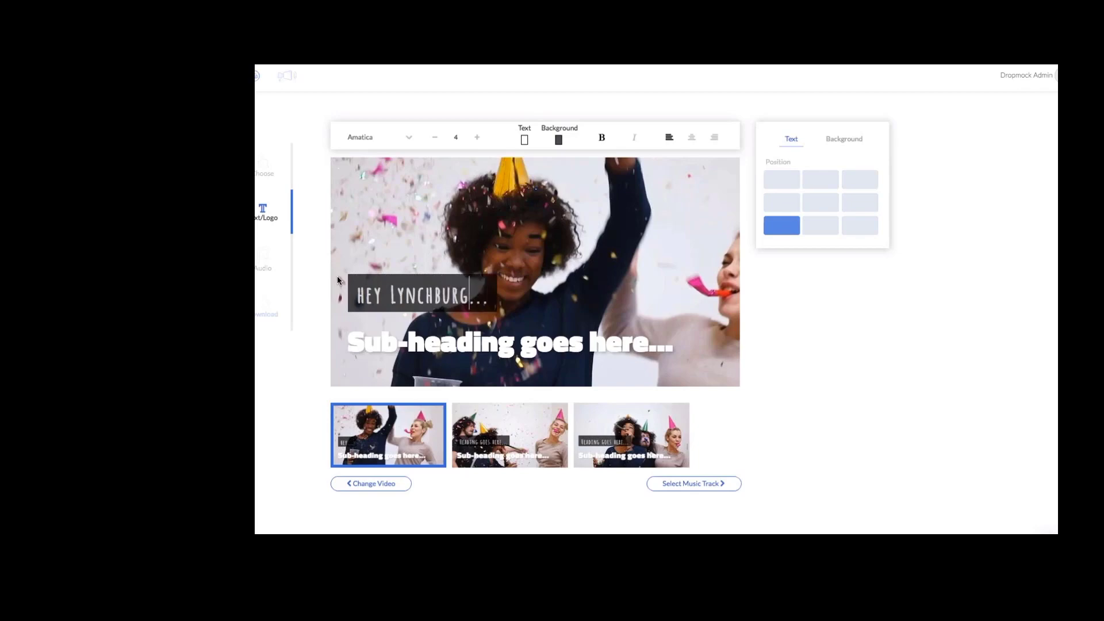
pyautogui.write('Business')
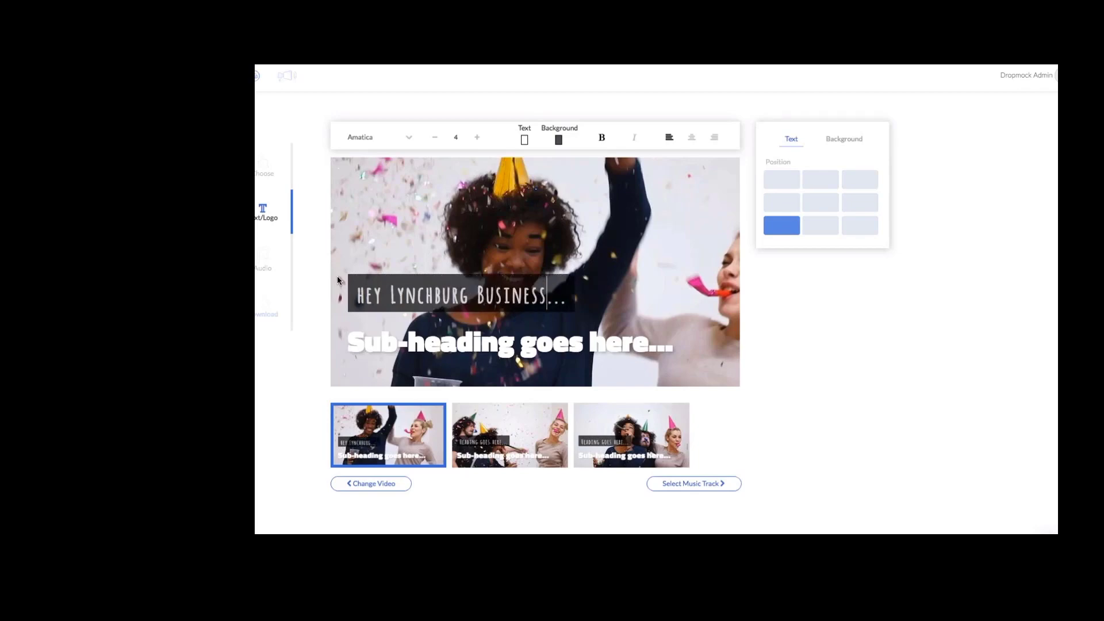
pyautogui.write('es')
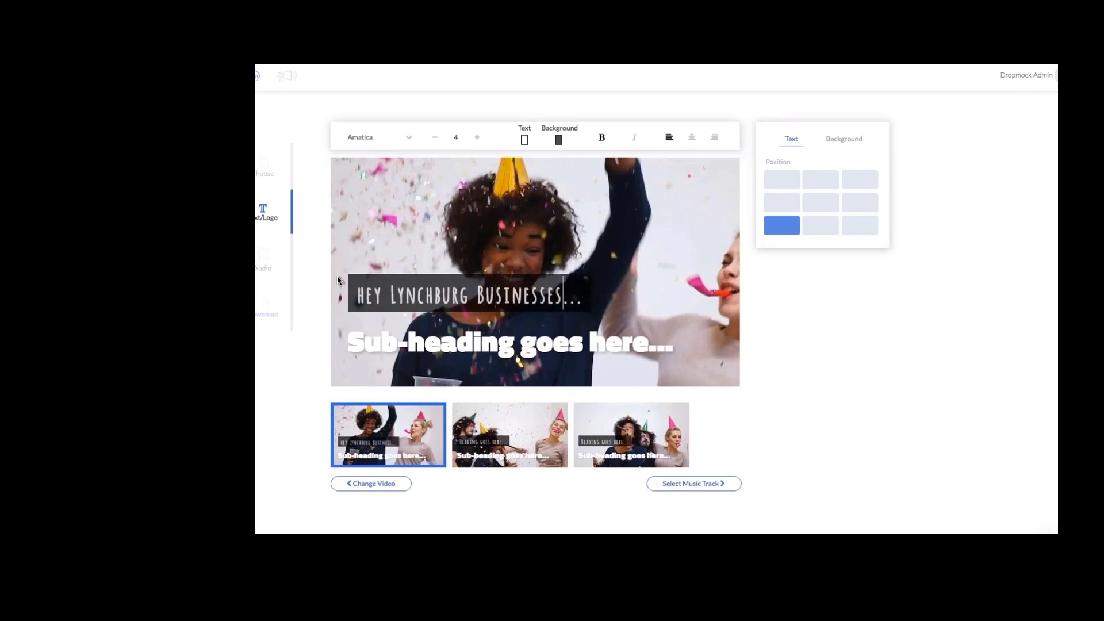
# Step: Replace the first slide's sub-heading text with "Are You Ready To Do Video?"
pyautogui.click(440, 347)
pyautogui.moveTo(648, 342); pyautogui.dragTo(338, 339)
pyautogui.write('Are You Re')
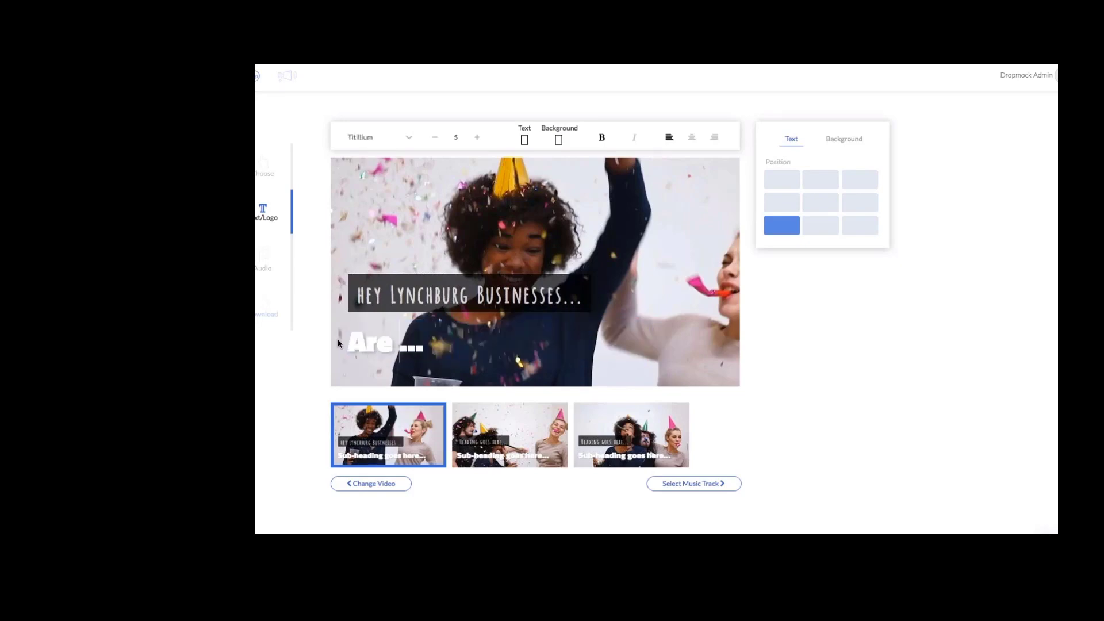
pyautogui.write('ady To Do')
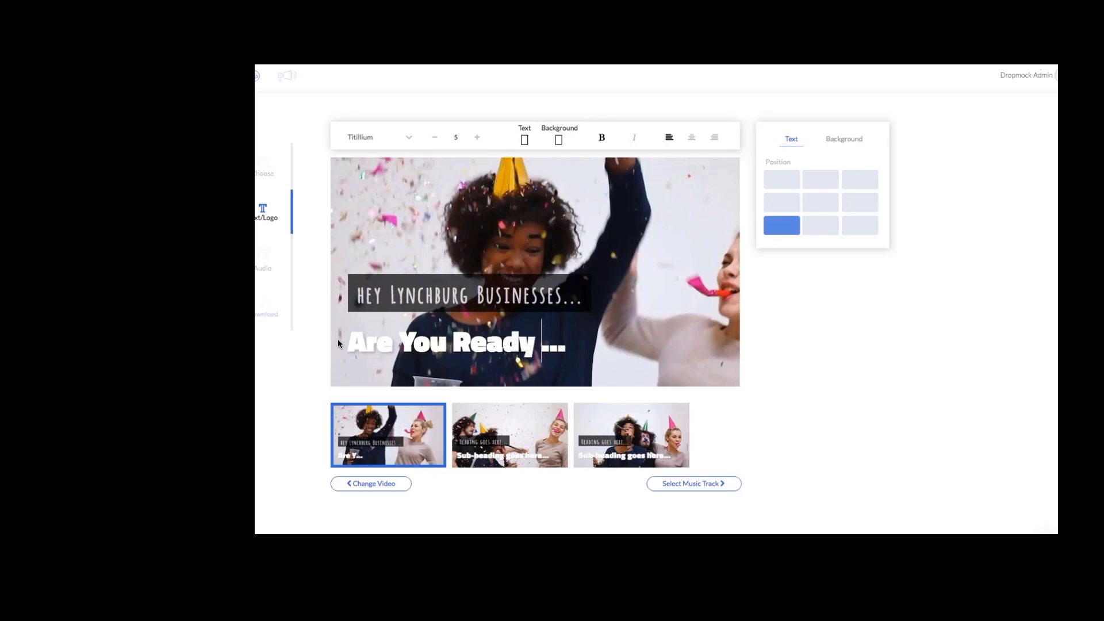
pyautogui.write(' Videio')
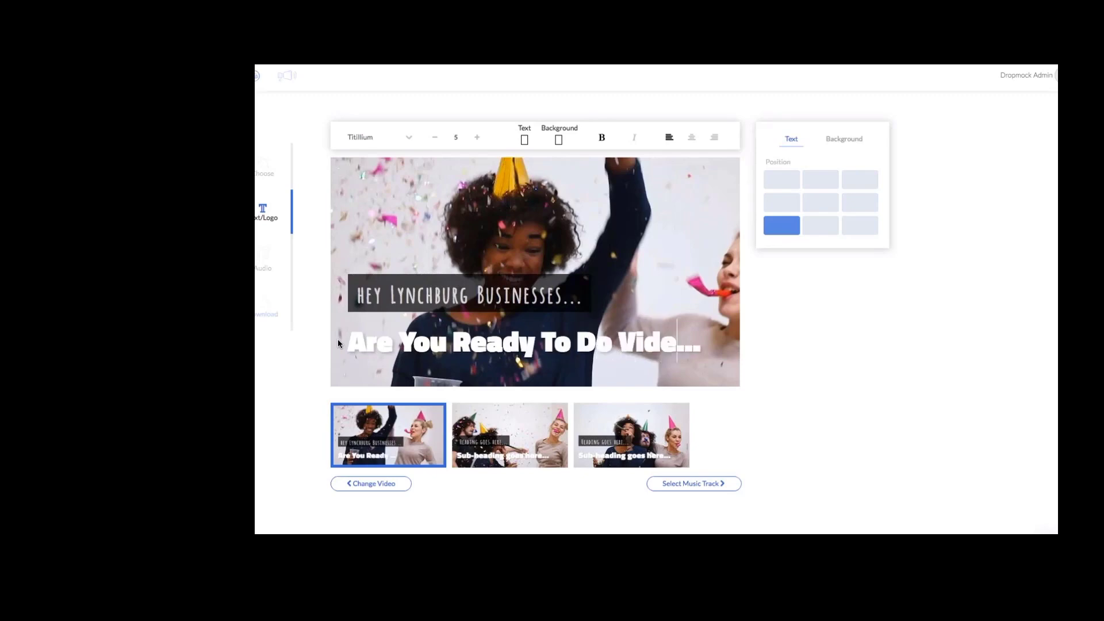
pyautogui.press('BackSpace')
pyautogui.press('BackSpace')
pyautogui.write('o')
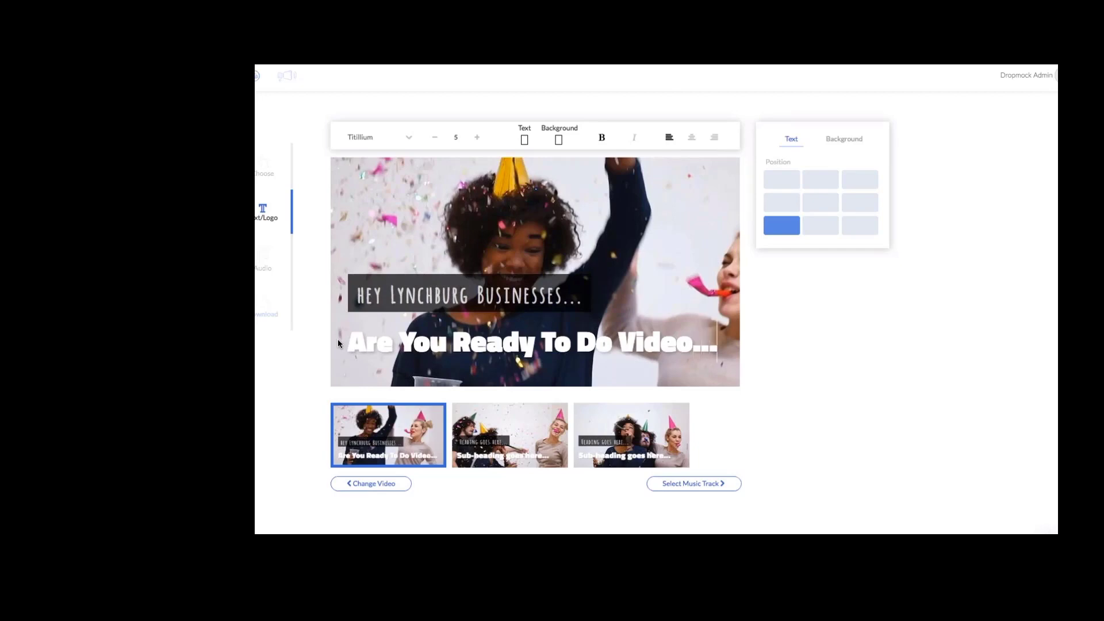
pyautogui.press('BackSpace')
pyautogui.press('BackSpace')
pyautogui.press('BackSpace')
pyautogui.write('?')
# Step: Reword the sub-heading to "Are You Ready To Market With Video?" by replacing "Do" with "Market With"
pyautogui.click(607, 344)
pyautogui.press('BackSpace')
pyautogui.press('BackSpace')
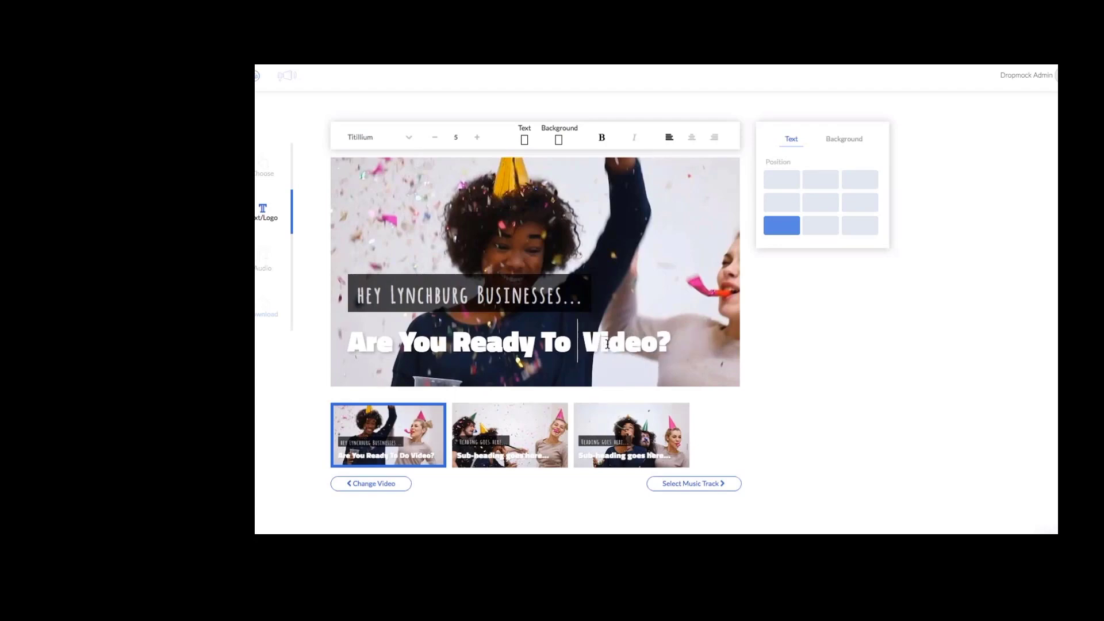
pyautogui.write('Market')
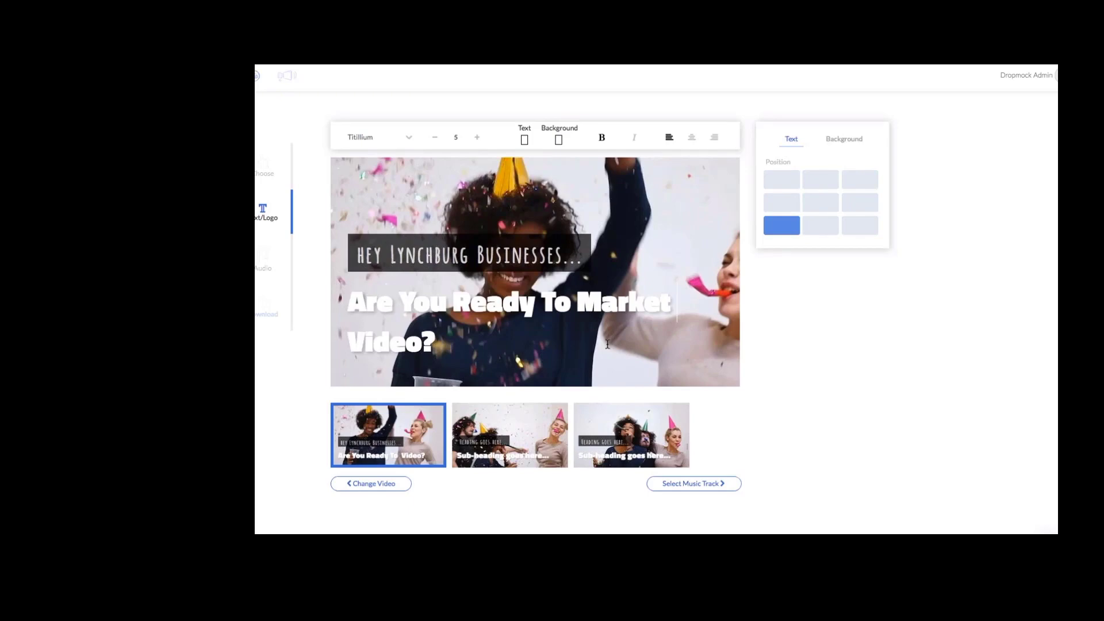
pyautogui.write(' Witrh')
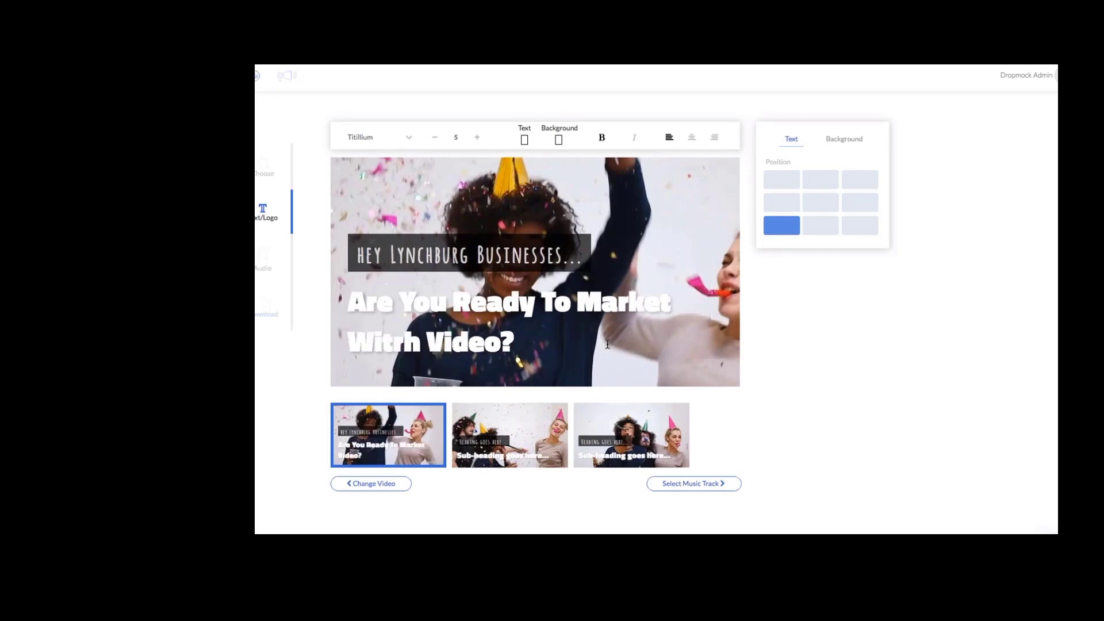
pyautogui.press('BackSpace')
pyautogui.press('BackSpace')
pyautogui.write('h')
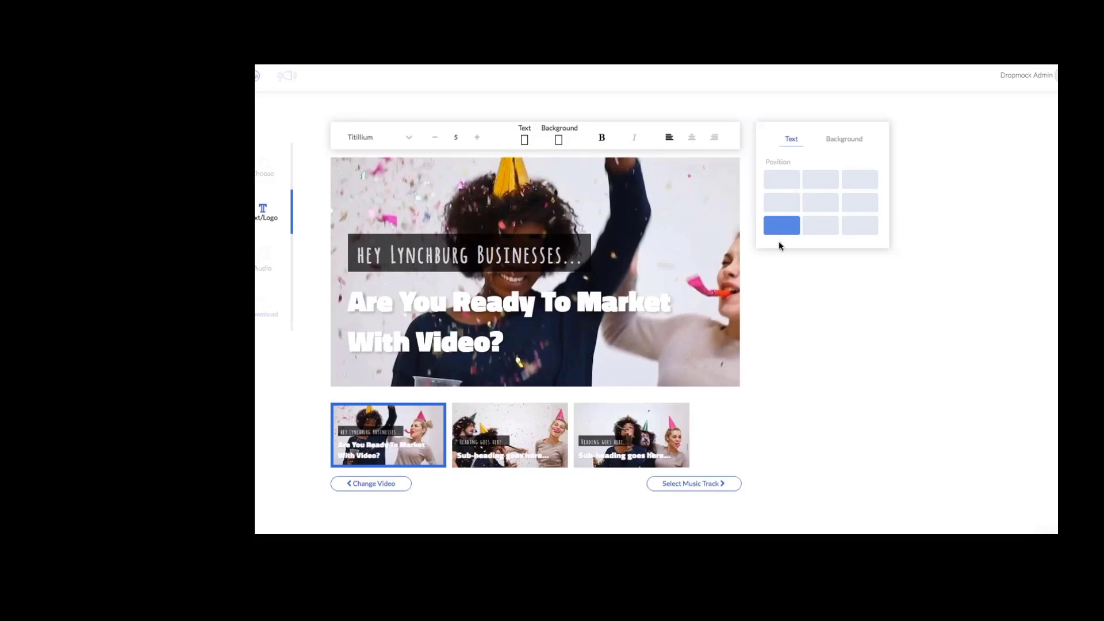
# Step: Try out different text positions on the first slide, returning the text to the bottom-left position
pyautogui.click(819, 225)
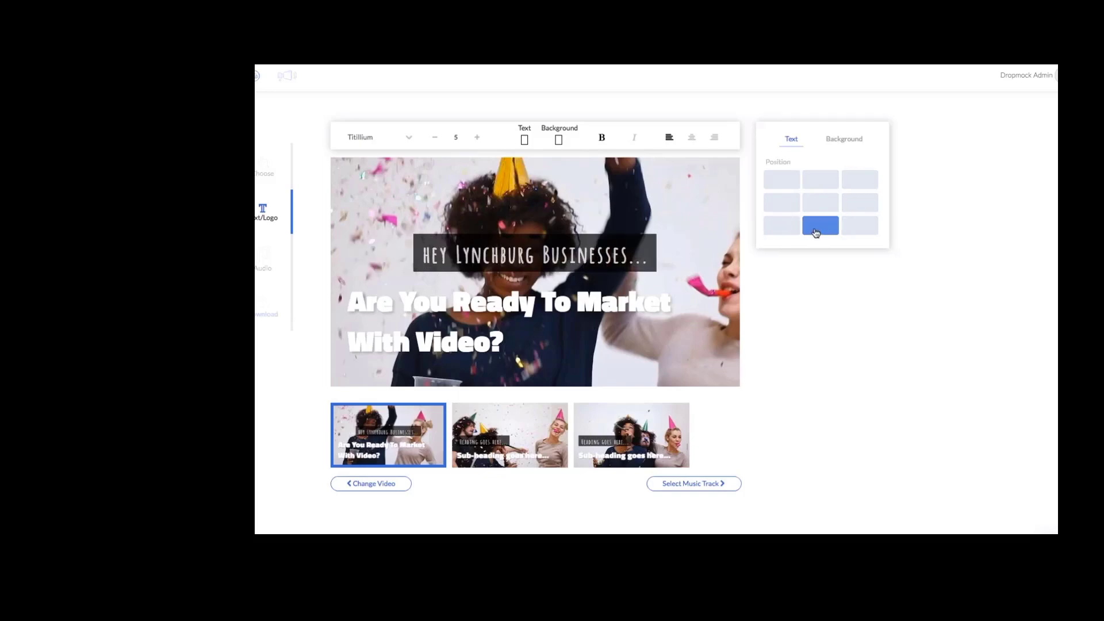
pyautogui.click(782, 225)
pyautogui.click(784, 182)
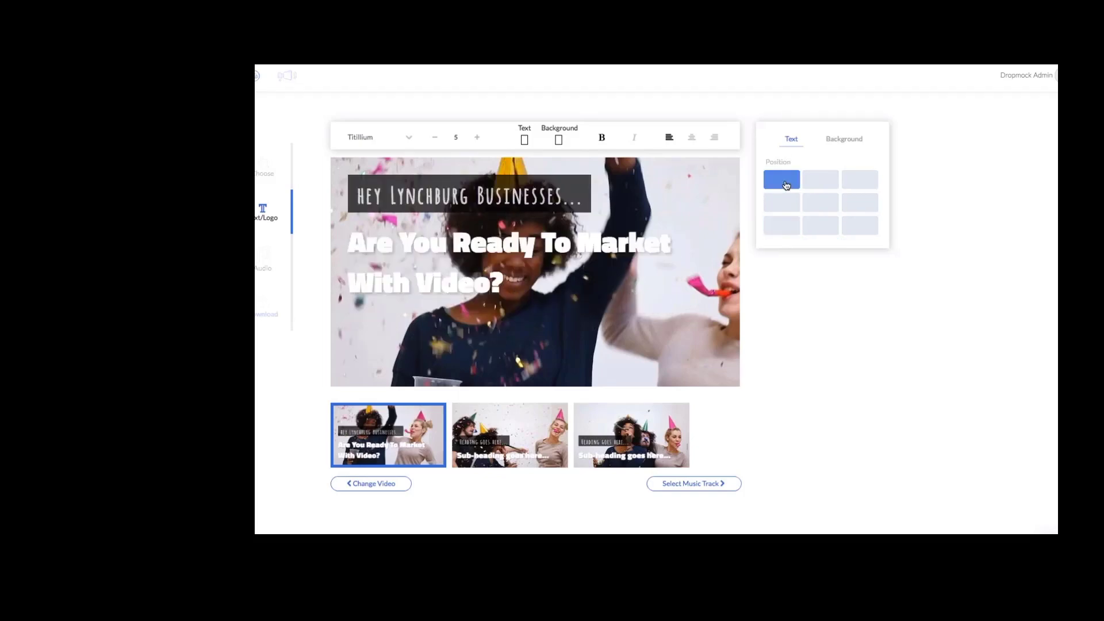
pyautogui.click(819, 182)
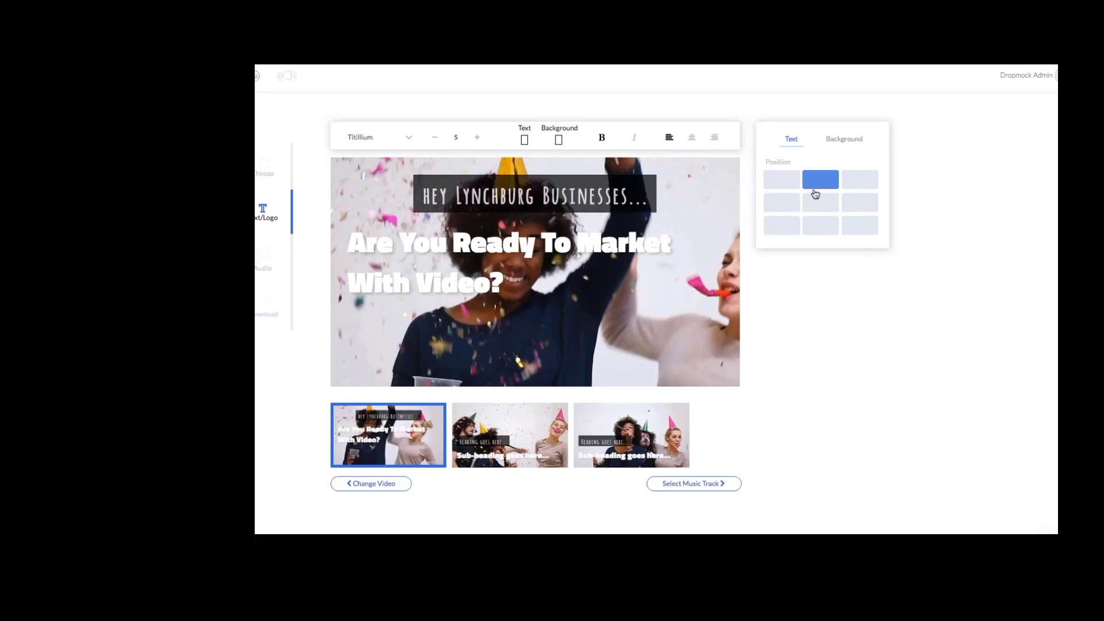
pyautogui.click(849, 185)
pyautogui.click(783, 204)
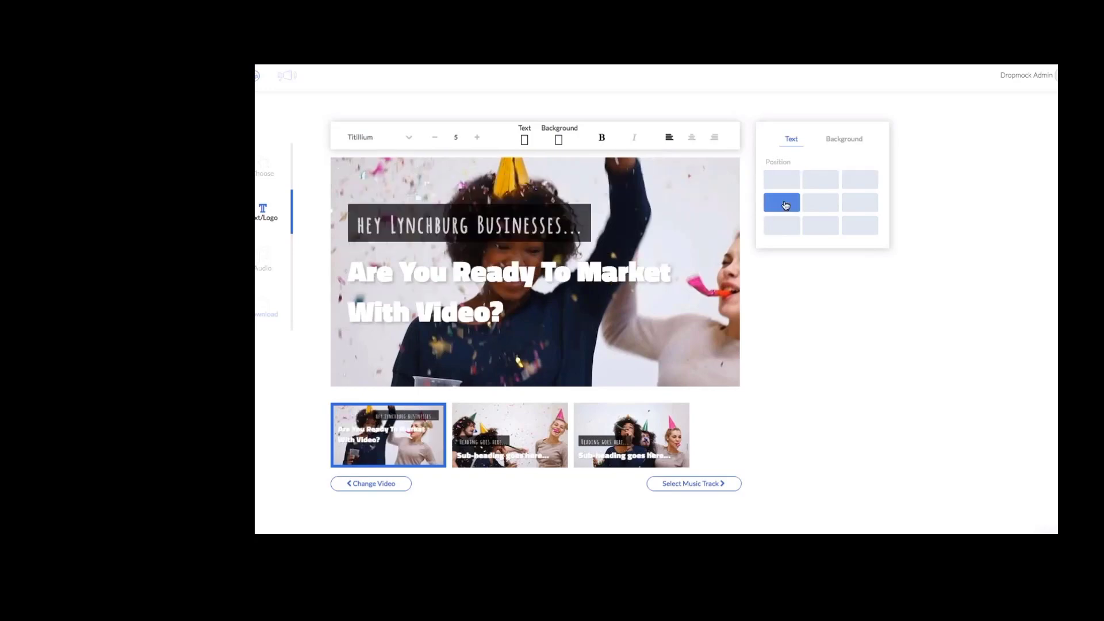
pyautogui.click(822, 205)
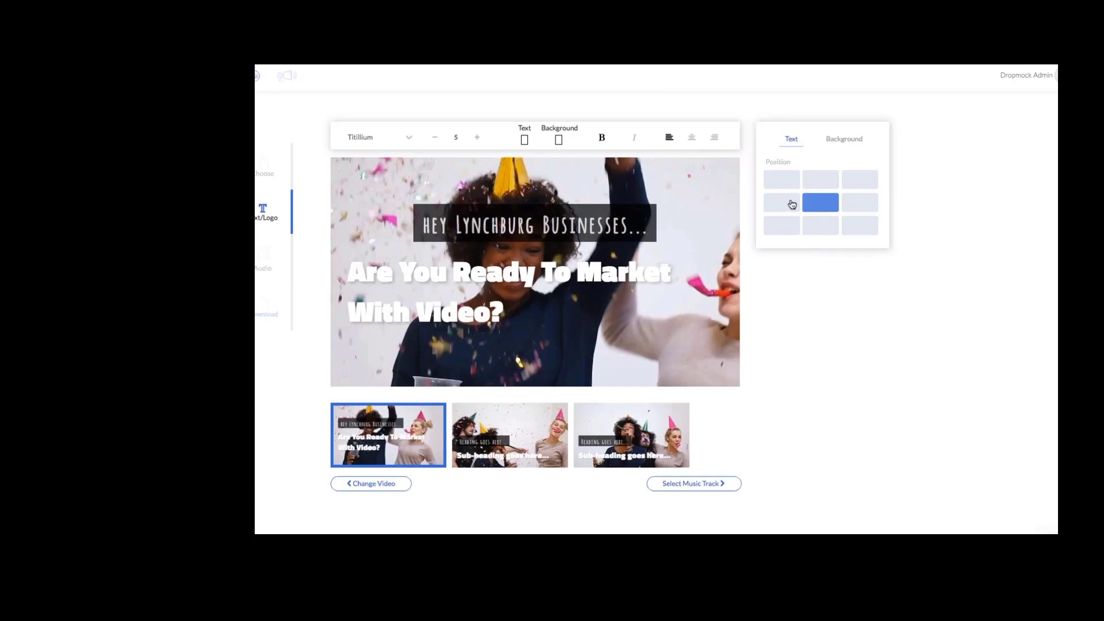
pyautogui.click(784, 226)
pyautogui.click(858, 230)
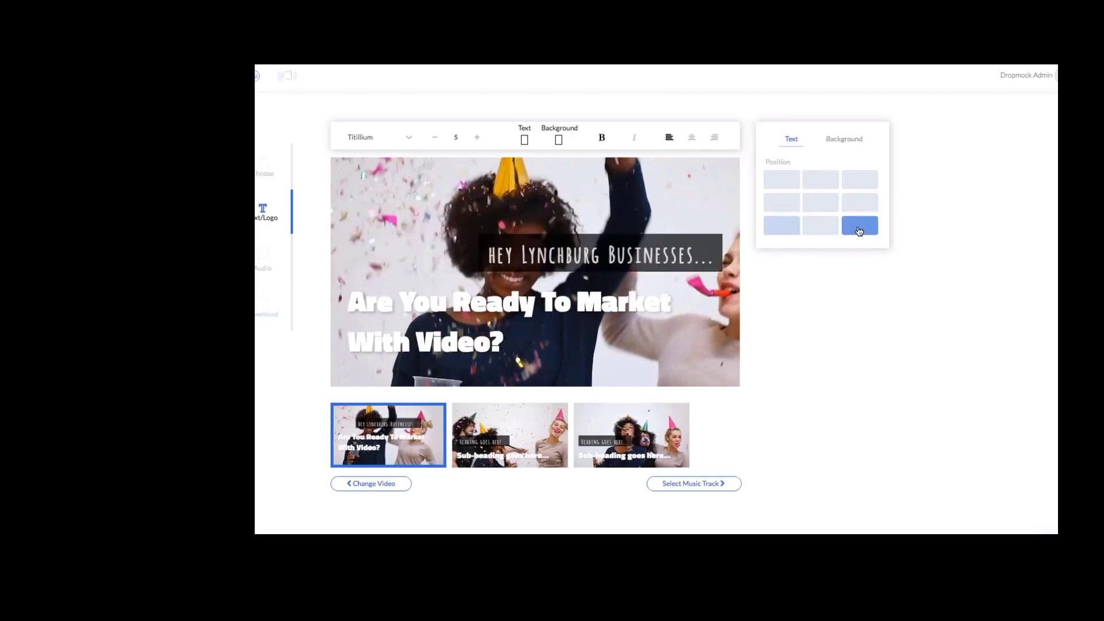
pyautogui.click(780, 184)
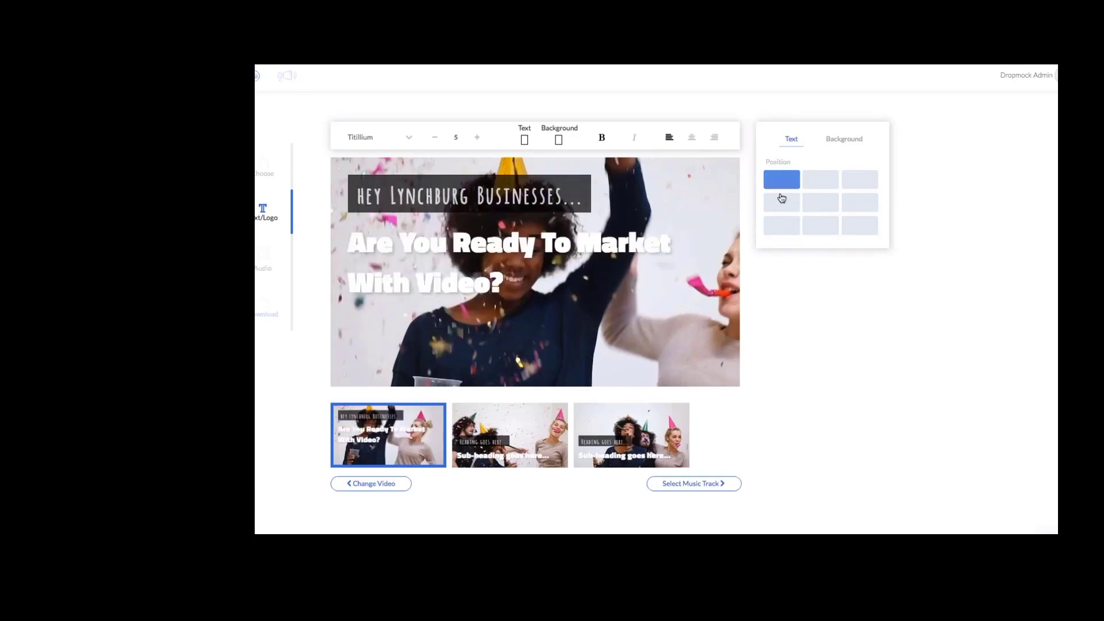
pyautogui.click(783, 227)
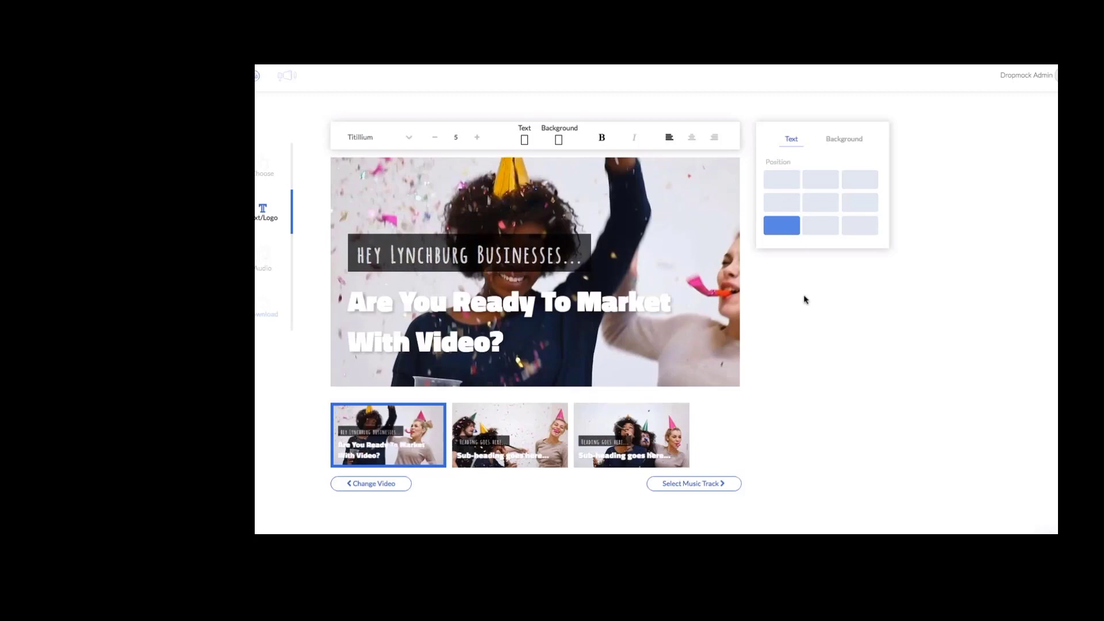
# Step: Remove the heading text from the second slide, leaving only its sub-heading
pyautogui.click(506, 446)
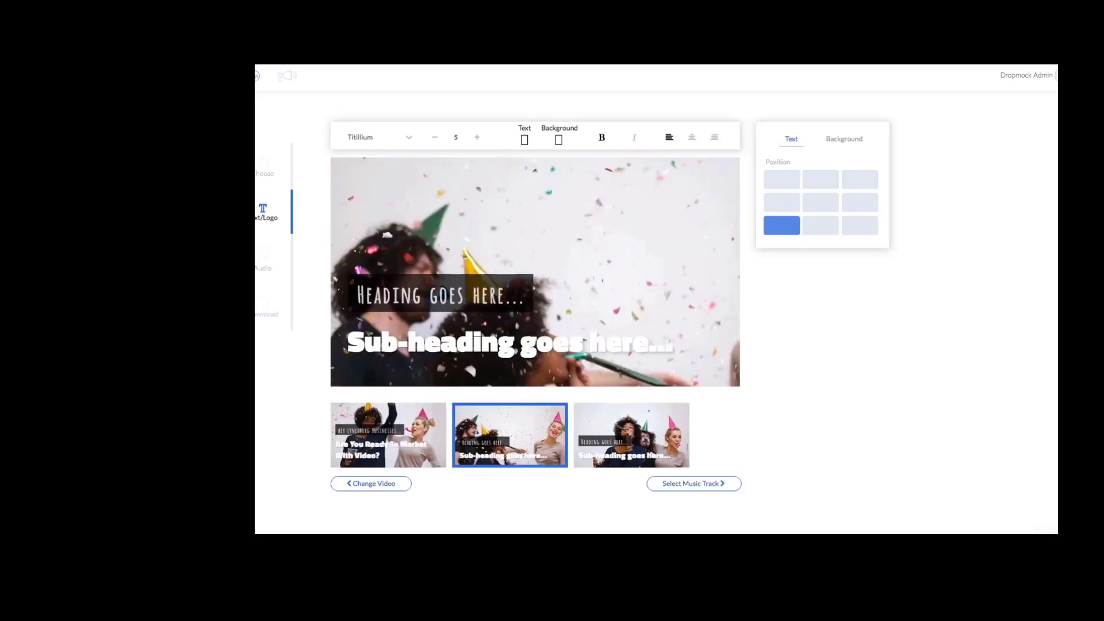
pyautogui.click(473, 294)
pyautogui.moveTo(525, 294); pyautogui.dragTo(366, 295)
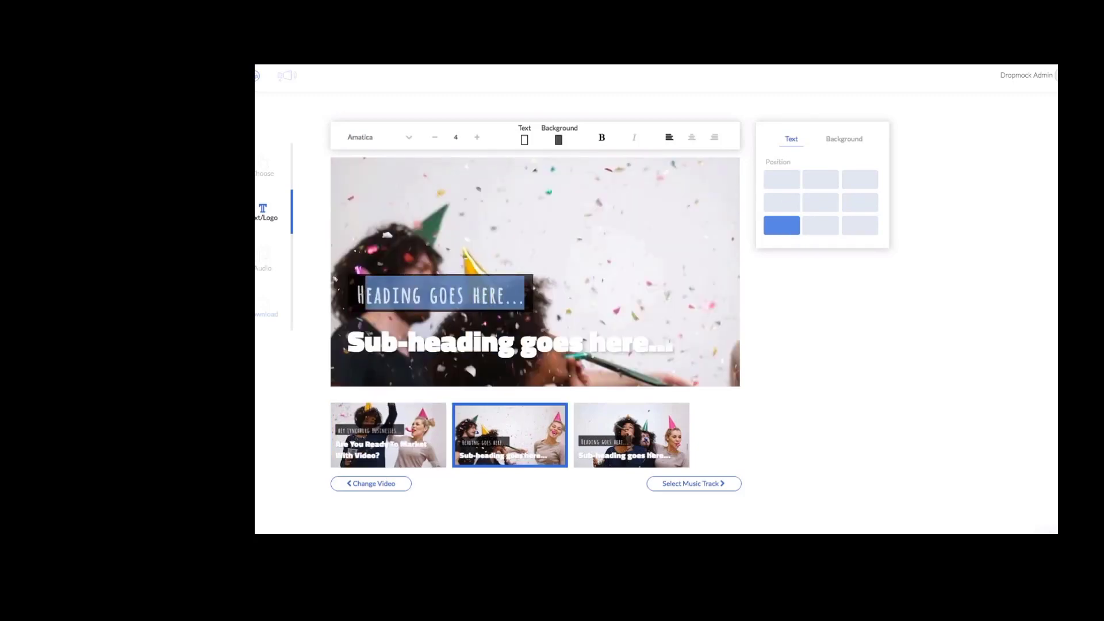
pyautogui.write('Get')
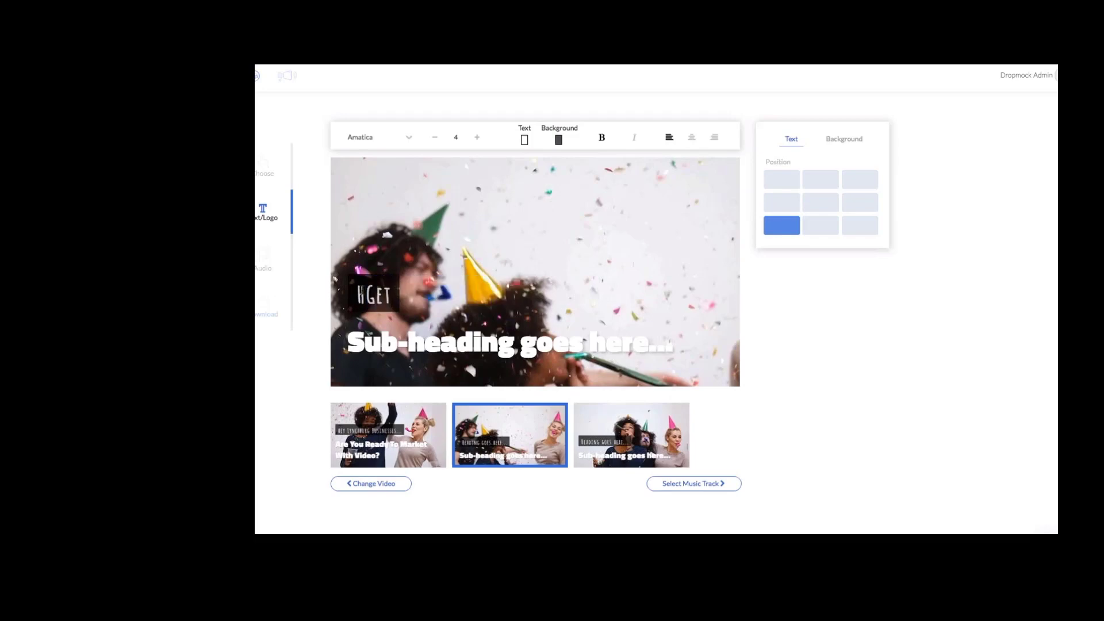
pyautogui.press('BackSpace')
pyautogui.press('BackSpace')
pyautogui.press('BackSpace')
pyautogui.press('BackSpace')
pyautogui.press('BackSpace')
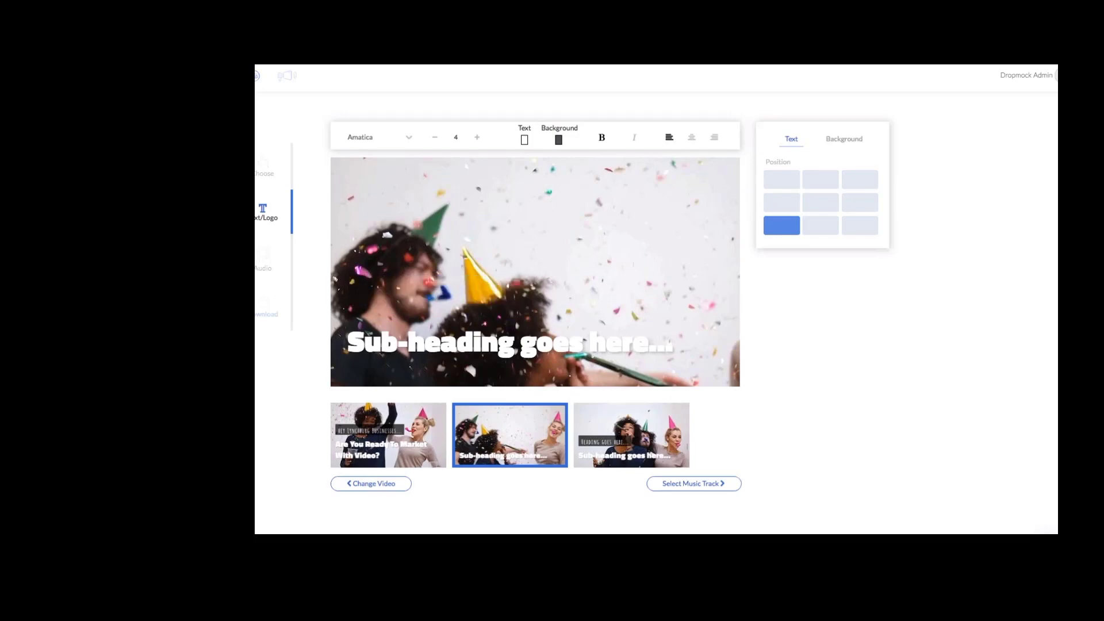
# Step: Replace the second slide's sub-heading text with "Get A FREE VIDEO TODAY"
pyautogui.click(425, 342)
pyautogui.moveTo(672, 344); pyautogui.dragTo(319, 355)
pyautogui.write('Get ')
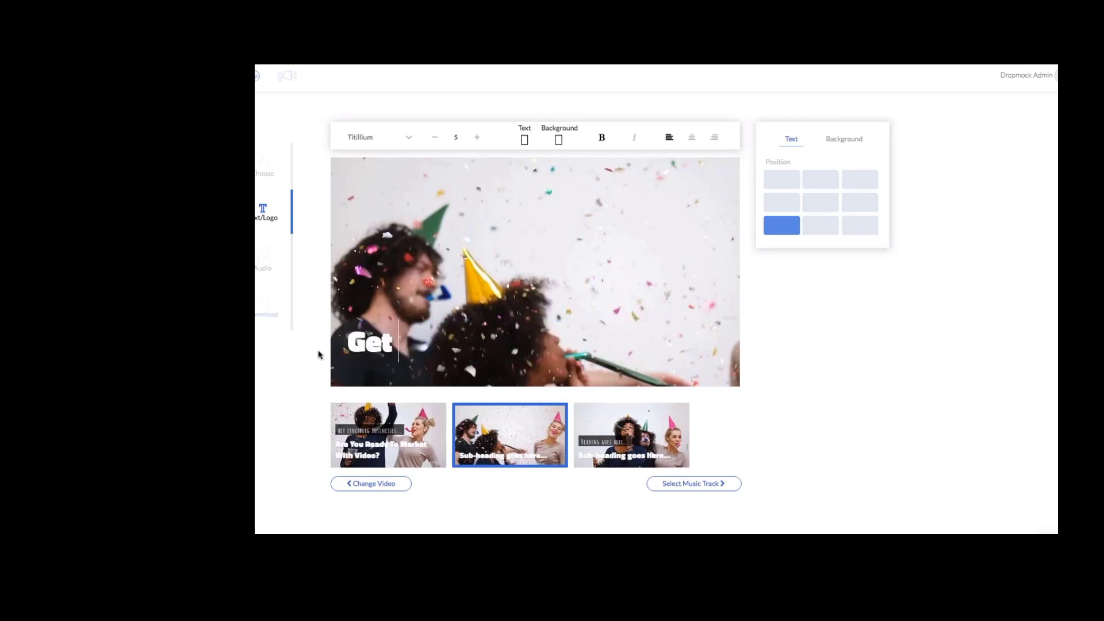
pyautogui.write('A FREE V')
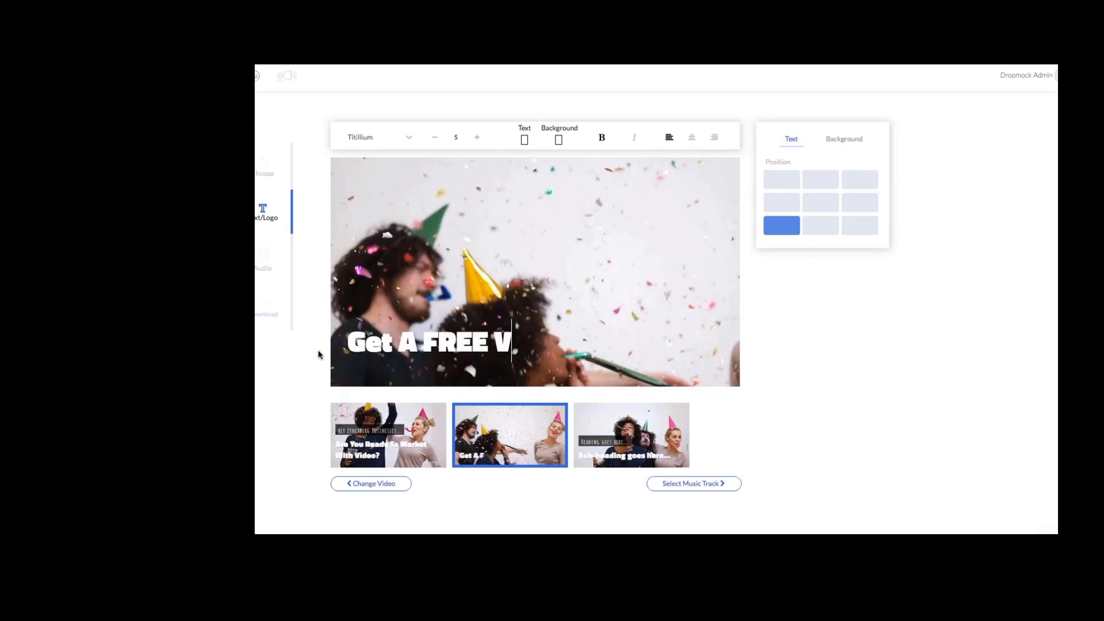
pyautogui.write('IDEO T')
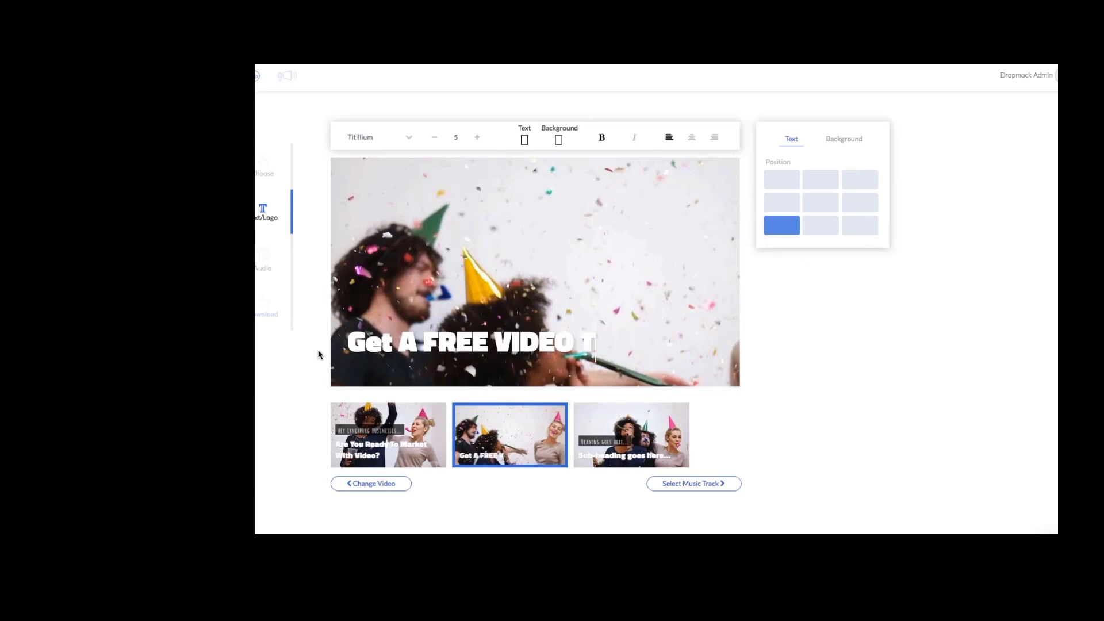
pyautogui.write('ODAY')
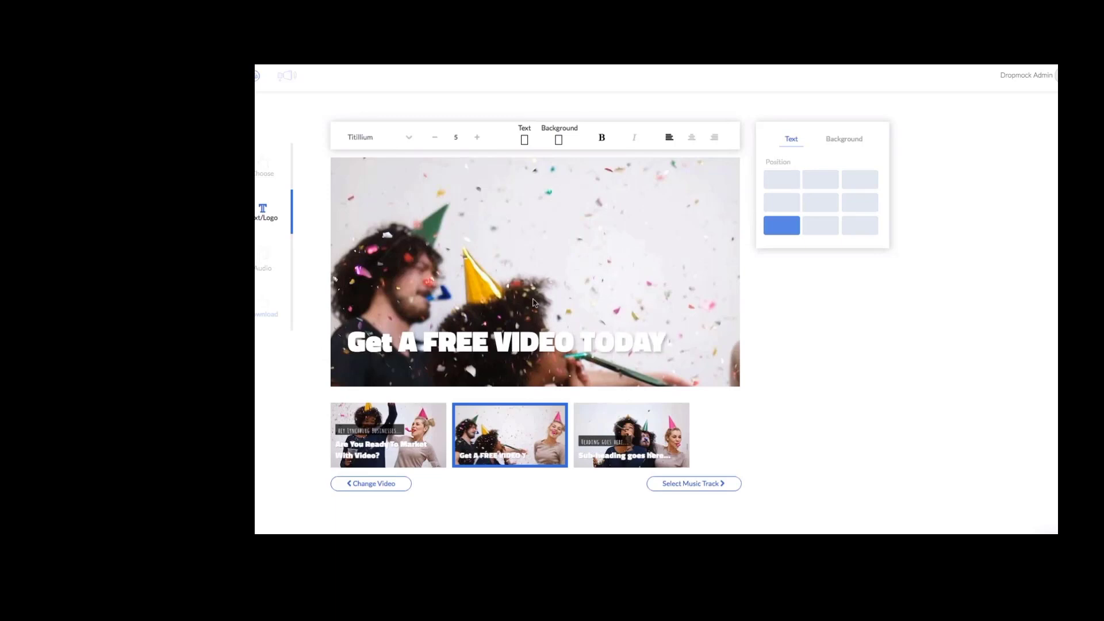
# Step: Give the second slide's "Get A FREE VIDEO TODAY" text a pinkish-red background and position it at the bottom centre of the slide
pyautogui.hotkey('ctrl', 'shift', 'Left')
pyautogui.hotkey('ctrl', 'shift', 'Left')
pyautogui.hotkey('ctrl', 'shift', 'Left')
pyautogui.hotkey('ctrl', 'shift', 'Left')
pyautogui.hotkey('ctrl', 'shift', 'Left')
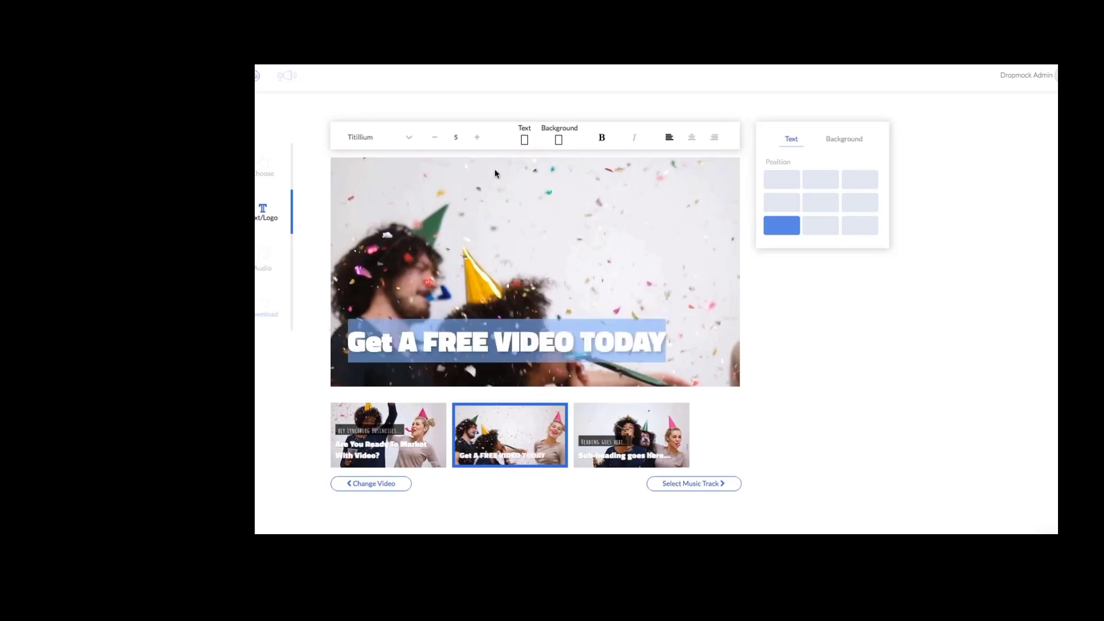
pyautogui.click(558, 140)
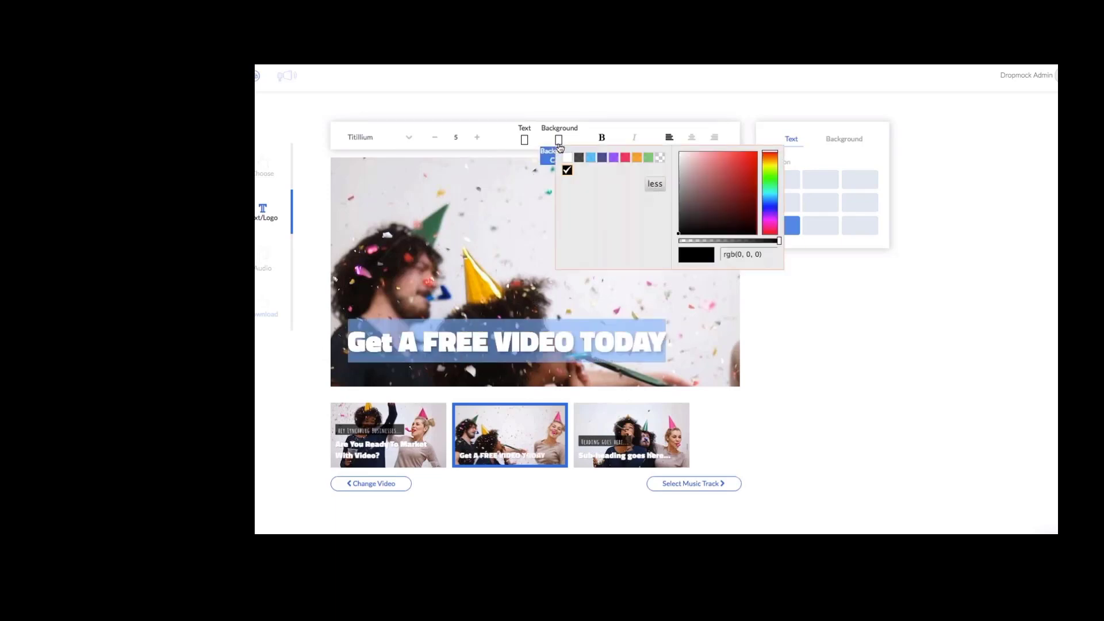
pyautogui.click(625, 159)
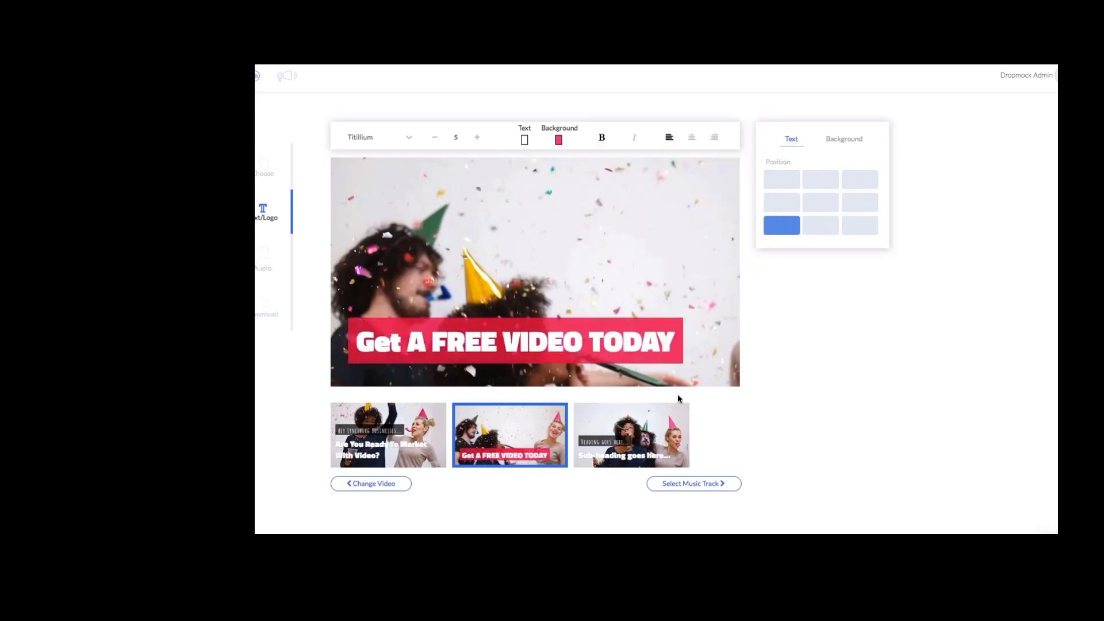
pyautogui.click(813, 228)
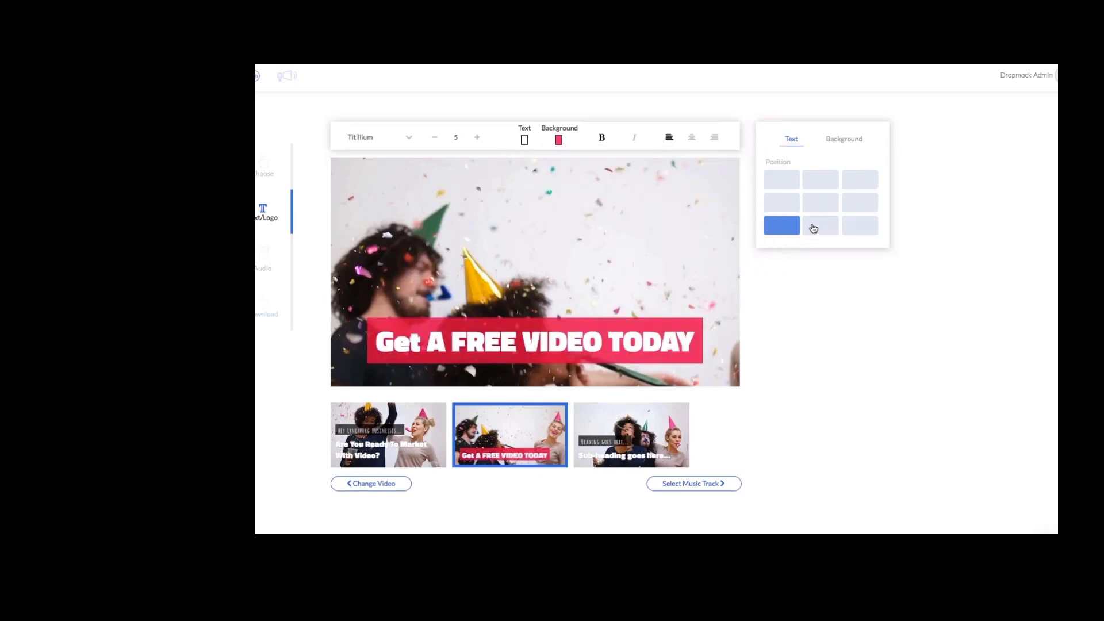
# Step: Replace the third slide's heading text with "Click Now"
pyautogui.click(618, 435)
pyautogui.click(498, 295)
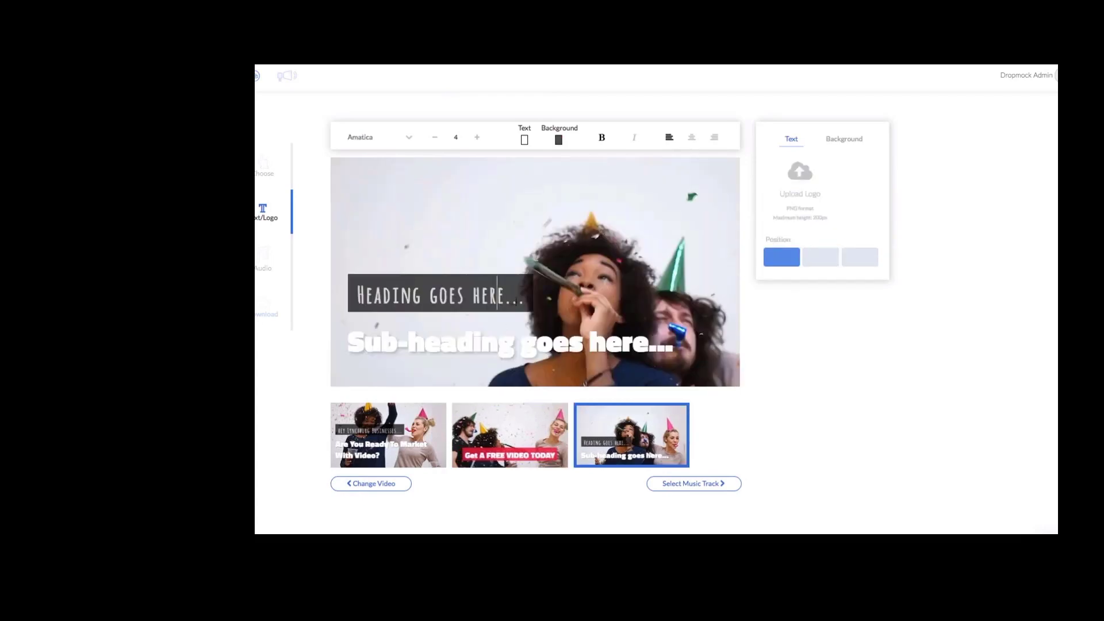
pyautogui.moveTo(525, 295); pyautogui.dragTo(382, 295)
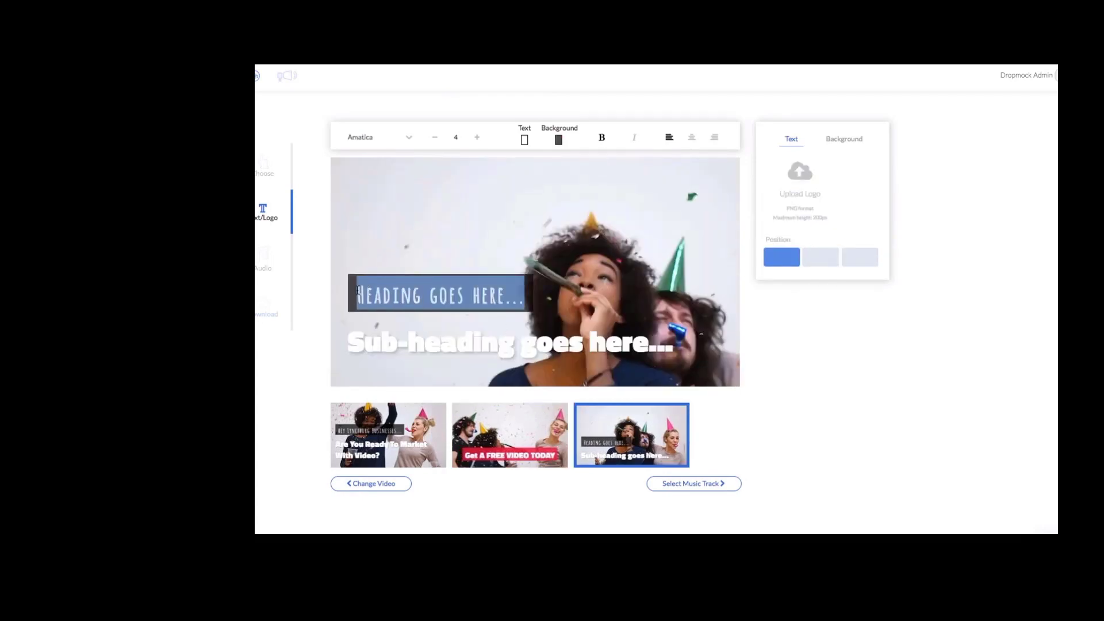
pyautogui.write('Click')
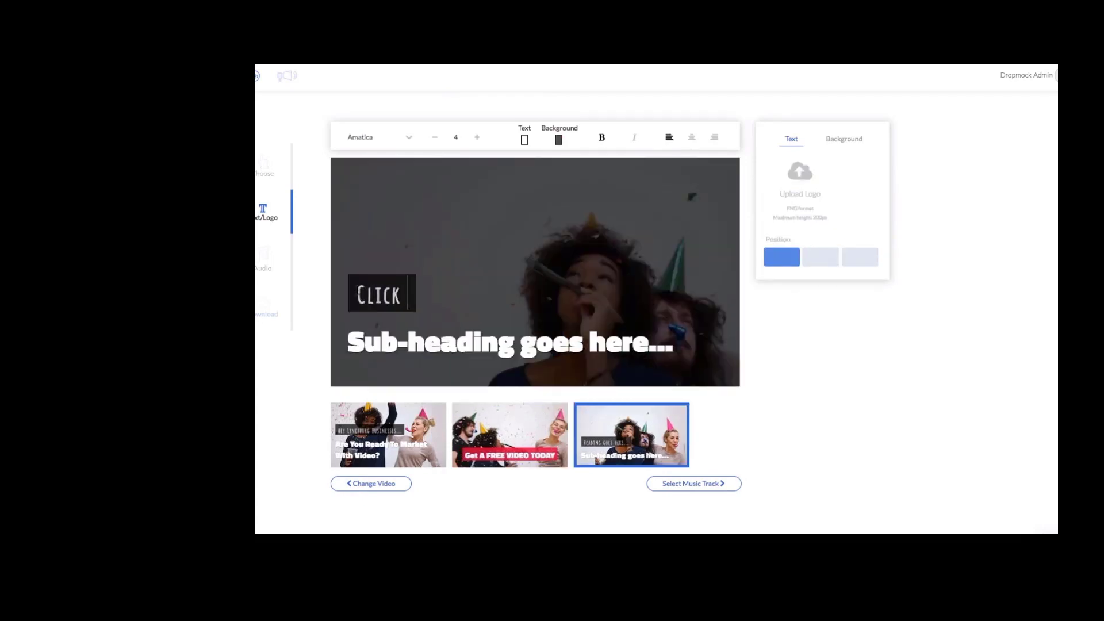
pyautogui.write(' No')
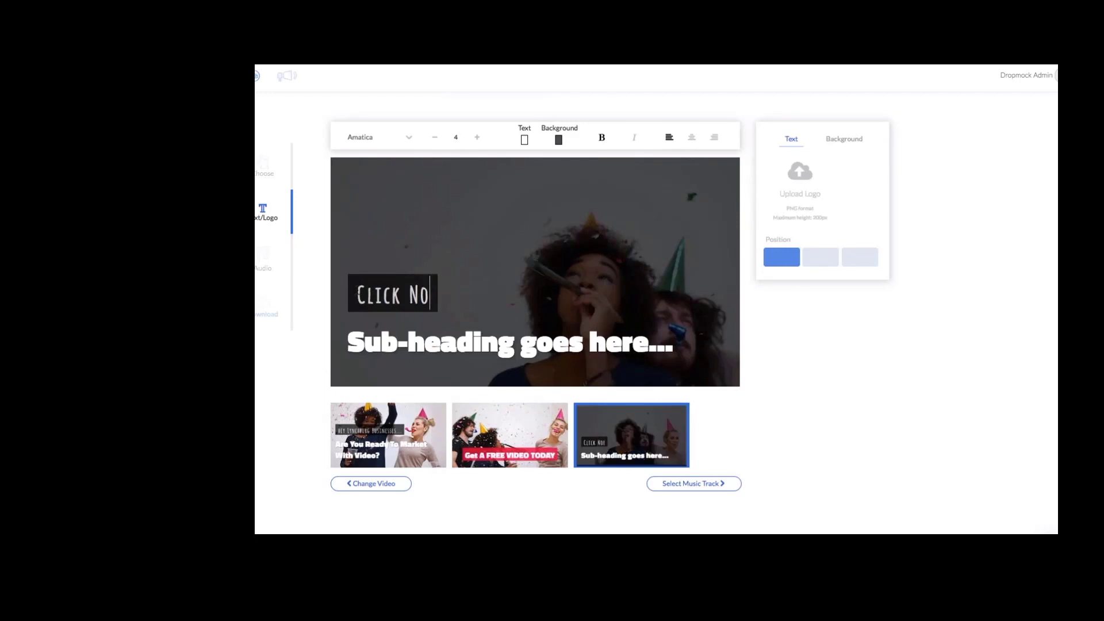
pyautogui.write('w')
# Step: Change the third slide's sub-heading to "To Learn How...", keeping the trailing dots
pyautogui.click(473, 343)
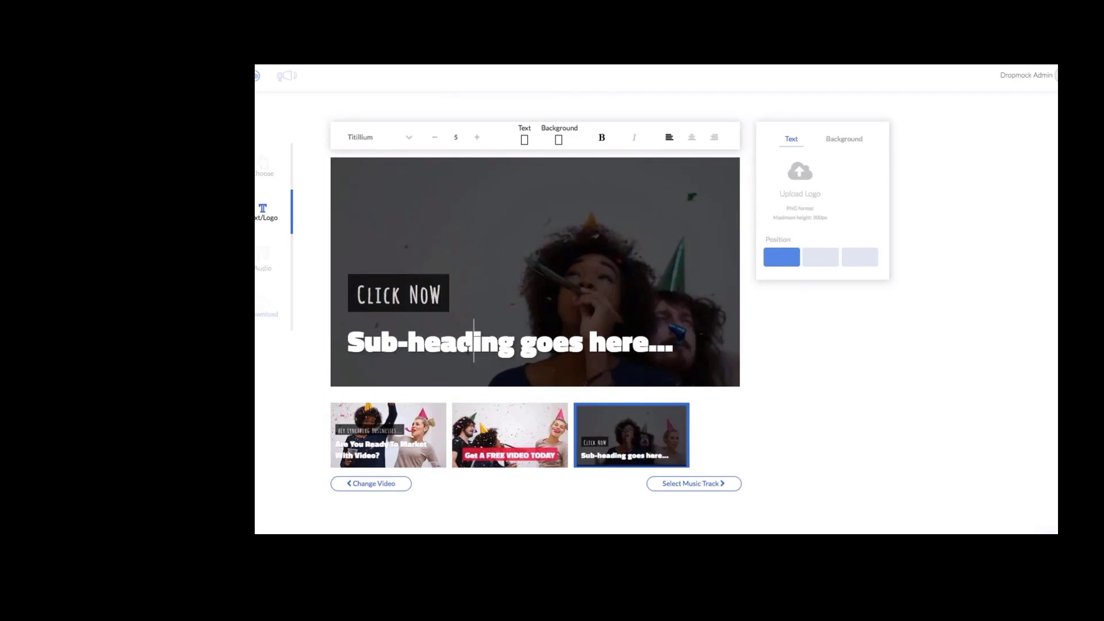
pyautogui.moveTo(648, 345); pyautogui.dragTo(340, 344)
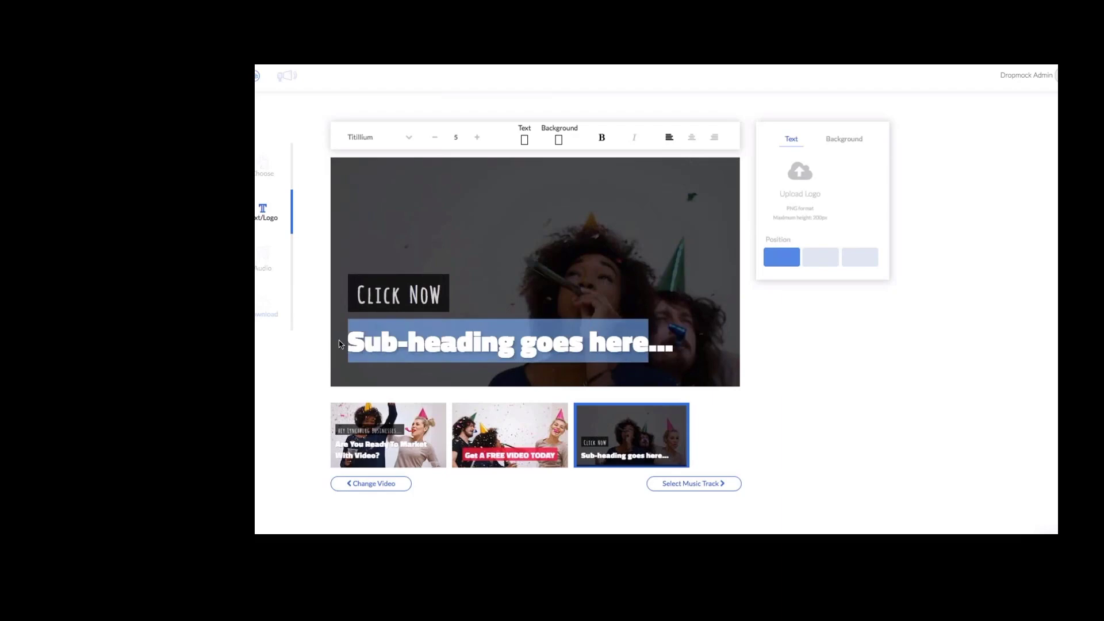
pyautogui.write('To Learn H')
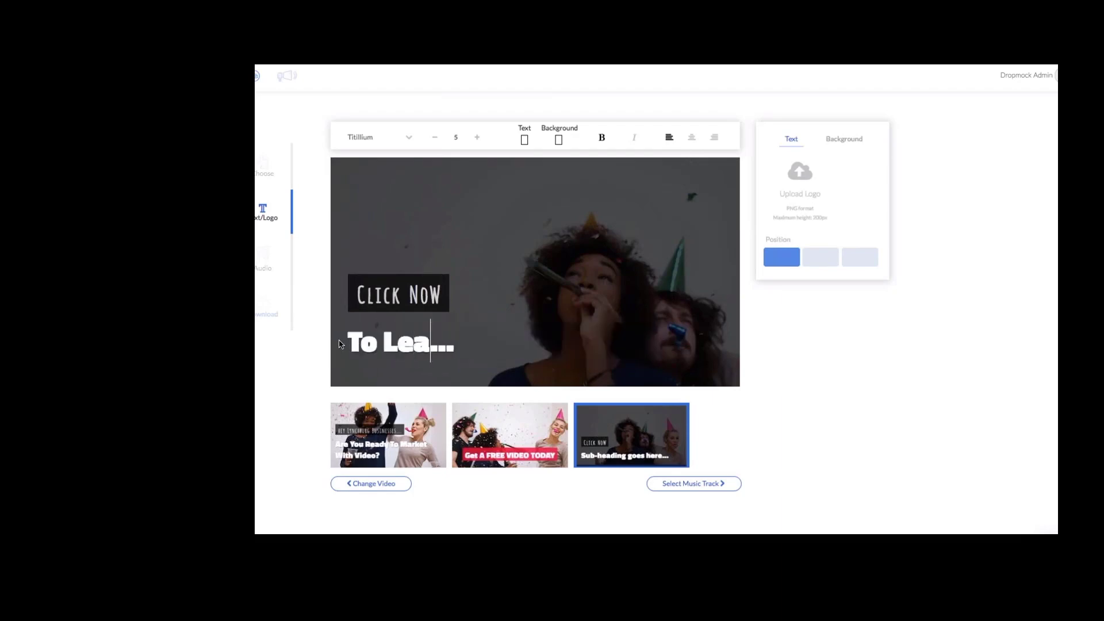
pyautogui.write('ow')
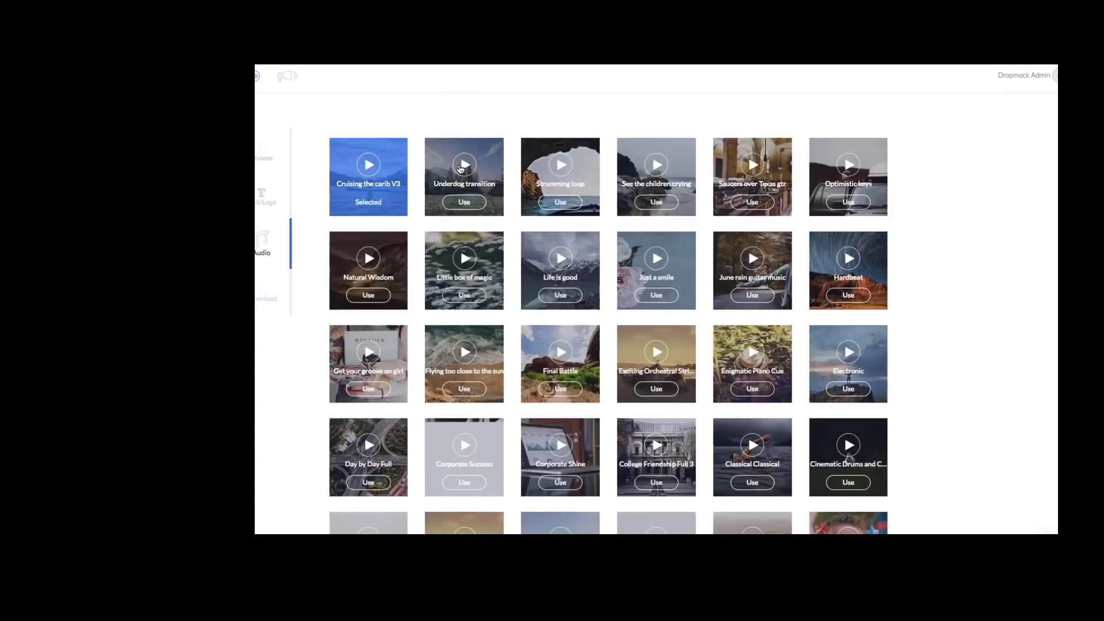
# Step: Preview the "Underdog transition" and "Strumming loop" music tracks, and use "Strumming loop" for the video
pyautogui.click(463, 165)
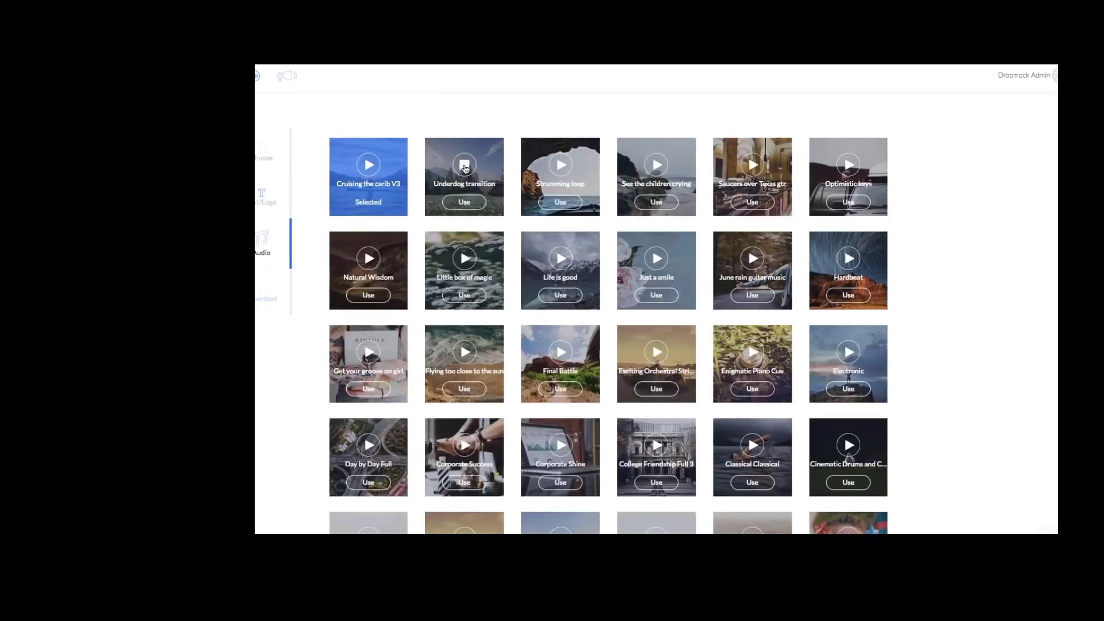
pyautogui.click(560, 166)
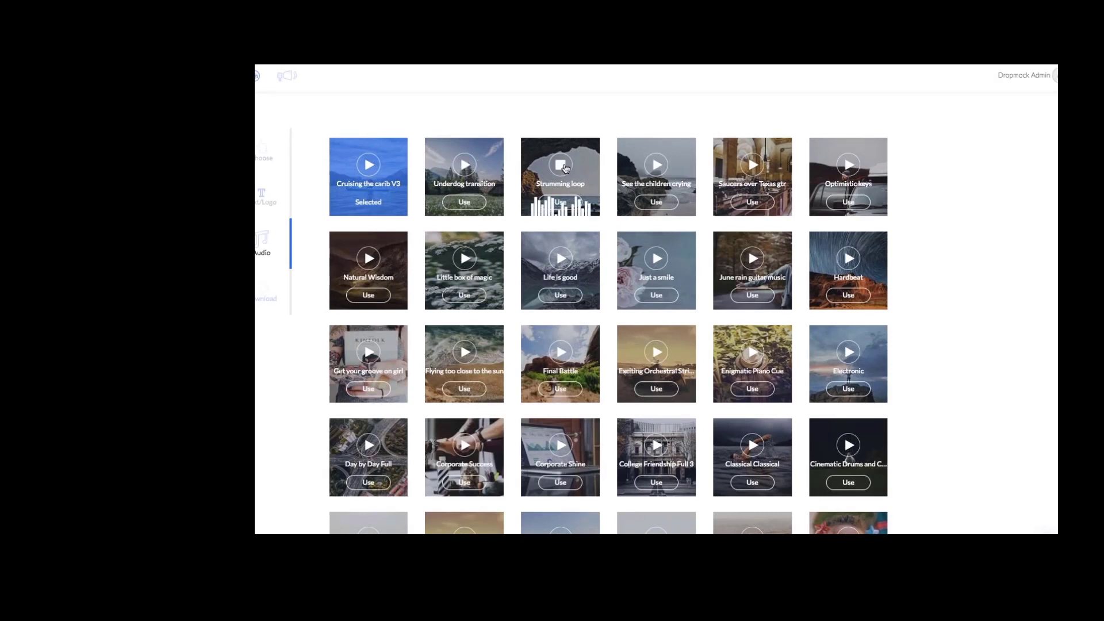
pyautogui.click(560, 202)
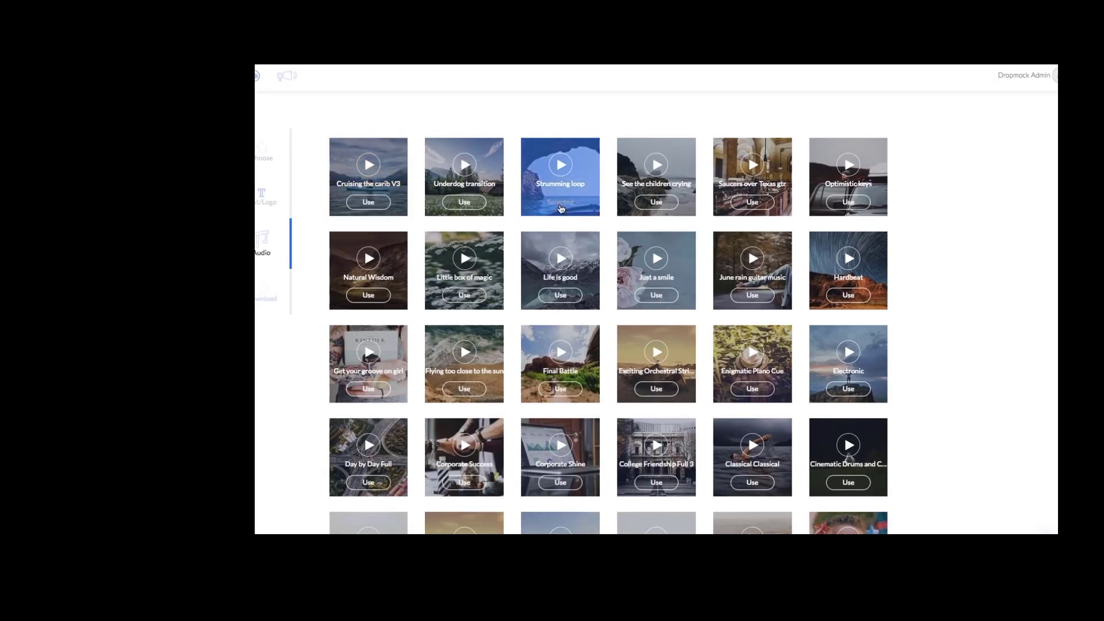
# Step: Title the video "Lynchburg-BIZ" and render its preview
pyautogui.scroll(-2, 766, 443)
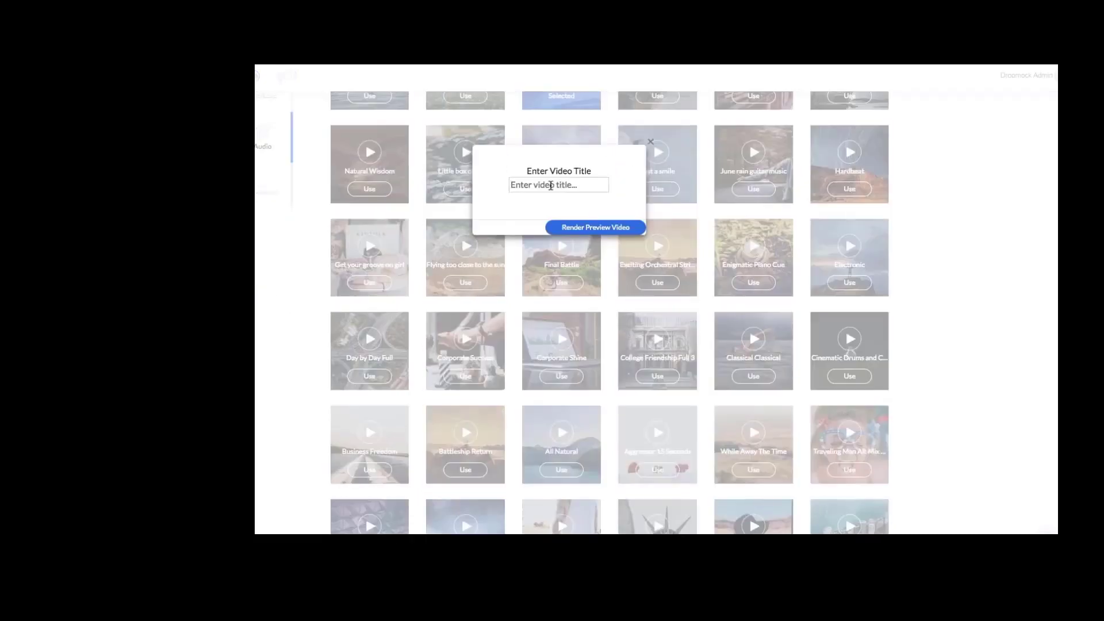
pyautogui.write('Lynchburg-BIZ')
pyautogui.click(581, 229)
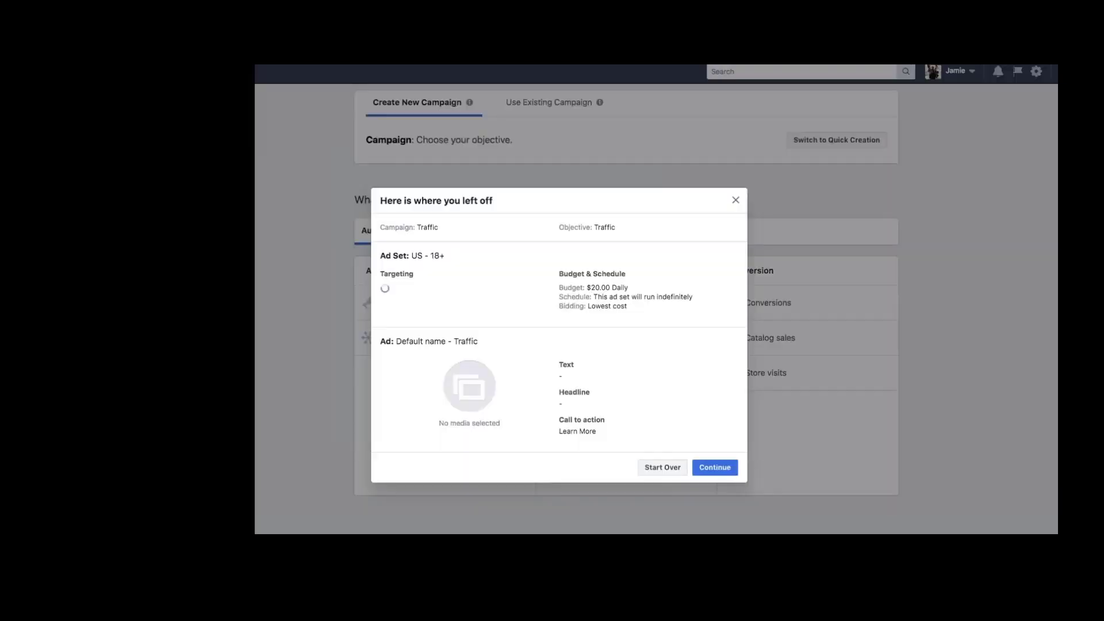
# Step: Start the Facebook ad campaign over instead of continuing the saved Traffic draft, and choose Video views as its marketing objective
pyautogui.click(661, 468)
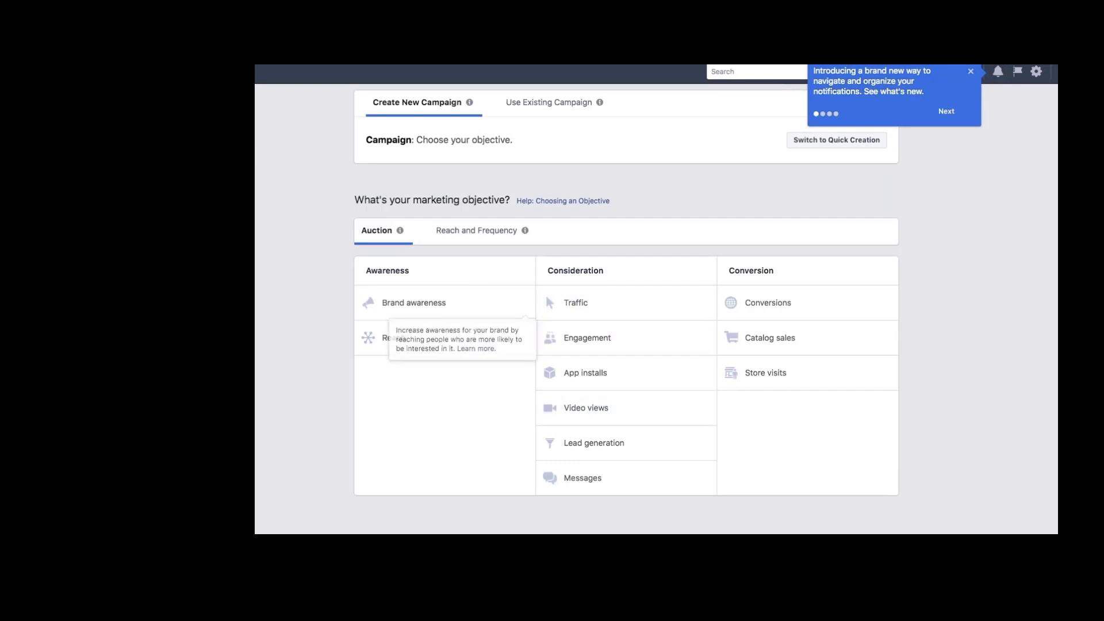
pyautogui.click(588, 408)
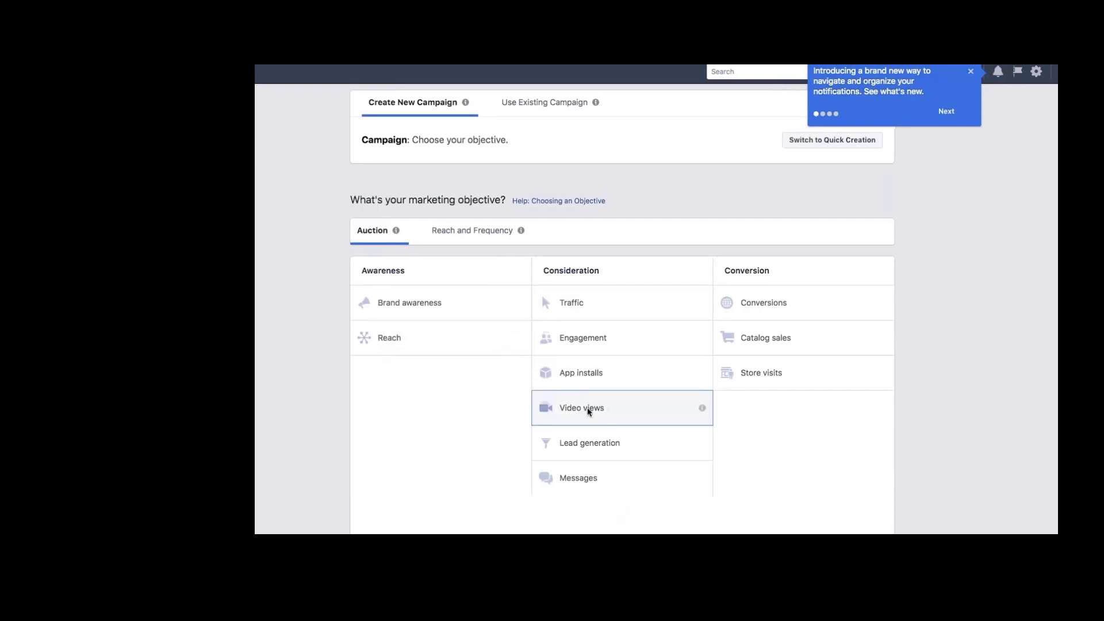
# Step: Name the Video views campaign "Lynchburg Businesses", copy that name, and continue to the ad set settings
pyautogui.scroll(-5, 517, 449)
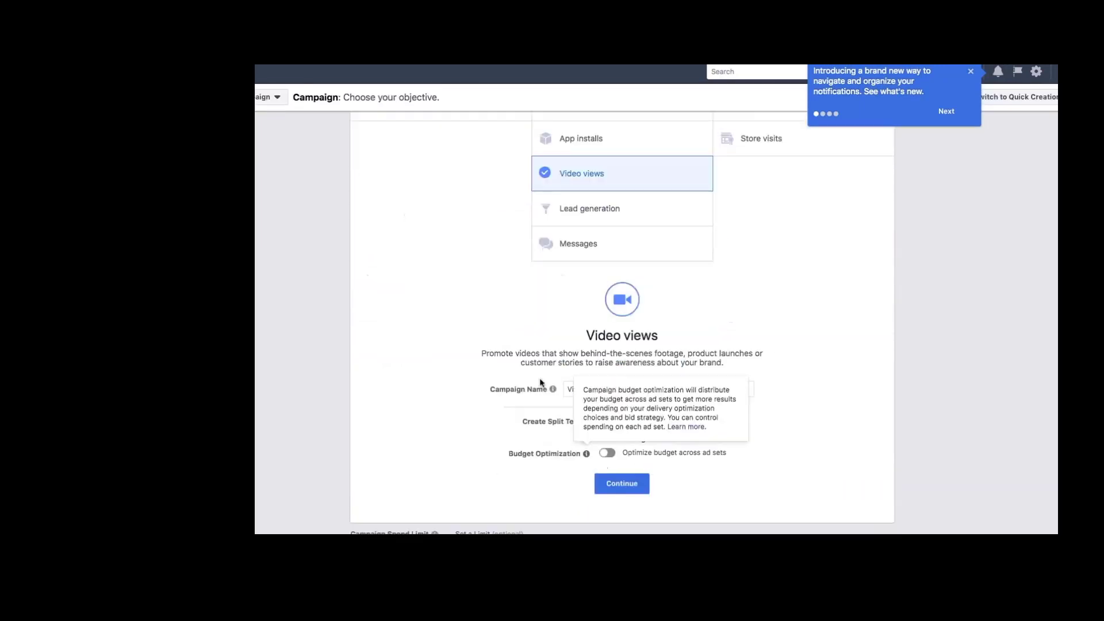
pyautogui.moveTo(606, 391); pyautogui.dragTo(550, 392)
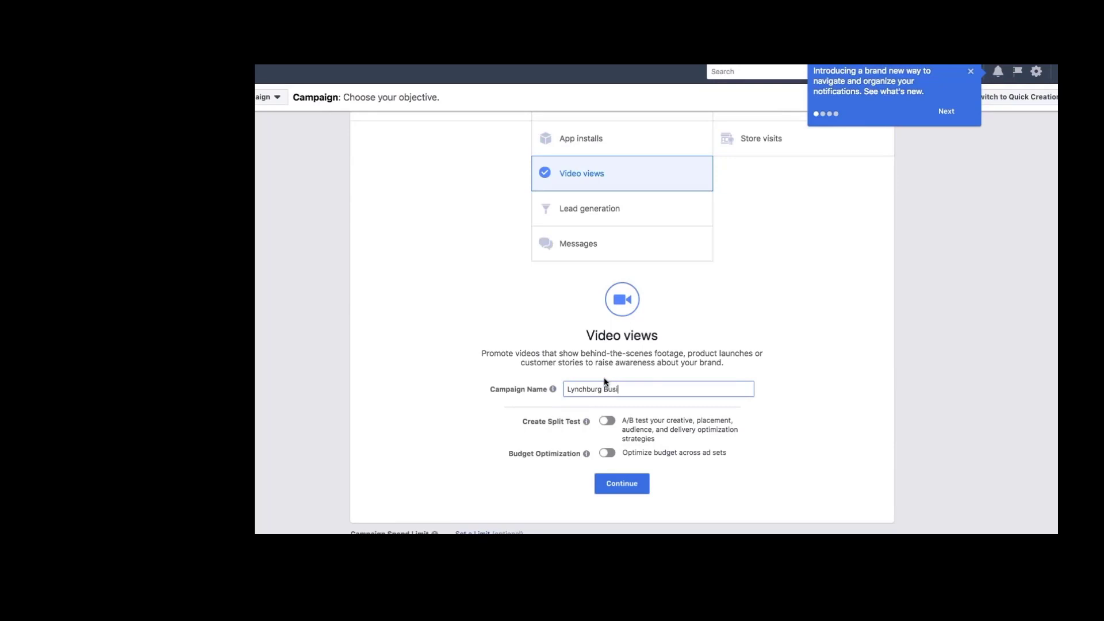
pyautogui.moveTo(643, 390); pyautogui.dragTo(566, 390)
pyautogui.click(512, 343)
pyautogui.moveTo(641, 388); pyautogui.dragTo(566, 383)
pyautogui.rightClick(587, 389)
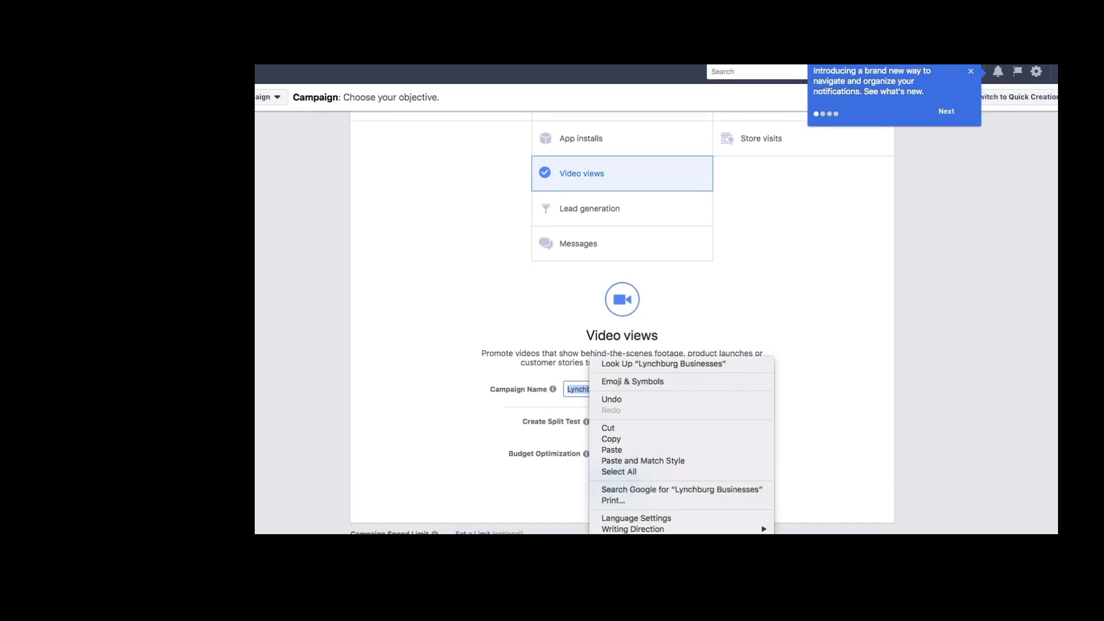
pyautogui.click(617, 441)
pyautogui.click(611, 483)
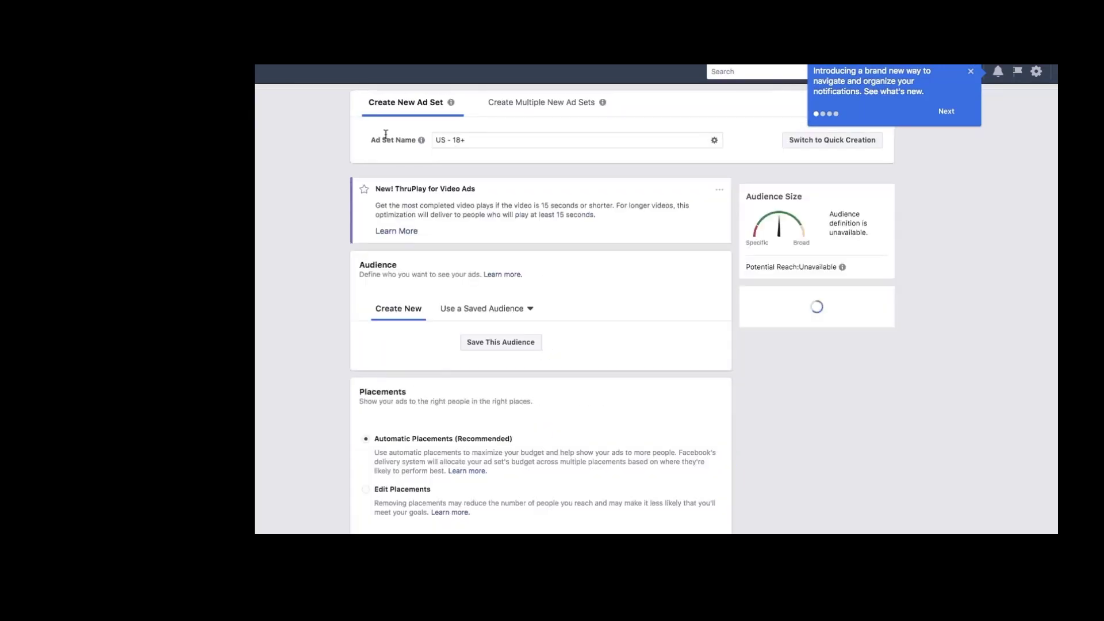
# Step: Replace the default ad set name with the copied campaign name "Lynchburg Businesses"
pyautogui.tripleClick(441, 141)
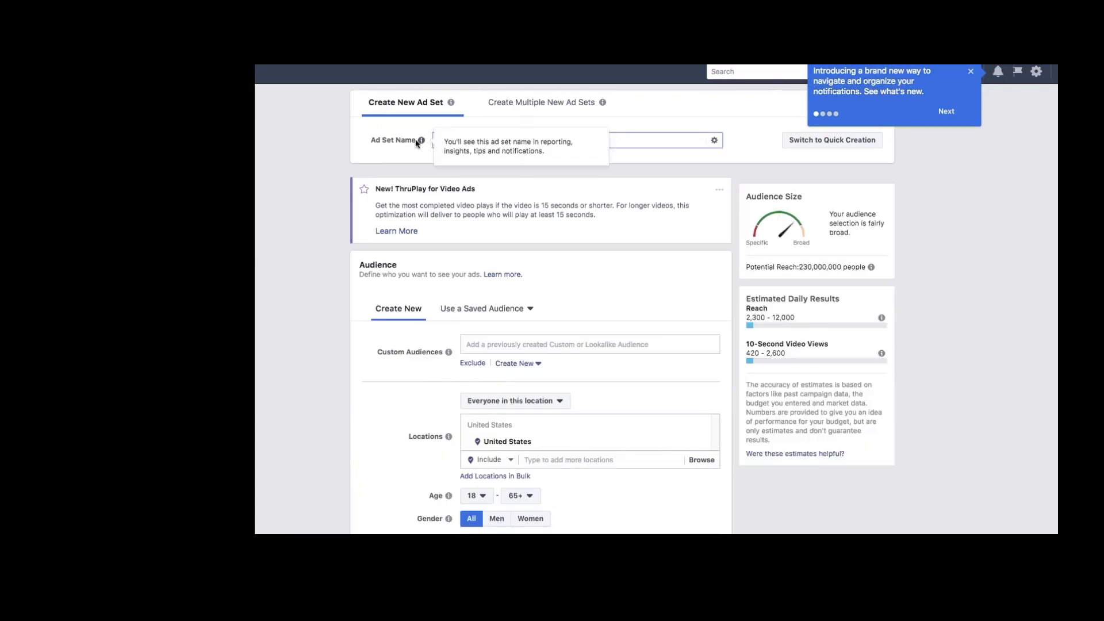
pyautogui.click(324, 156)
pyautogui.click(654, 139)
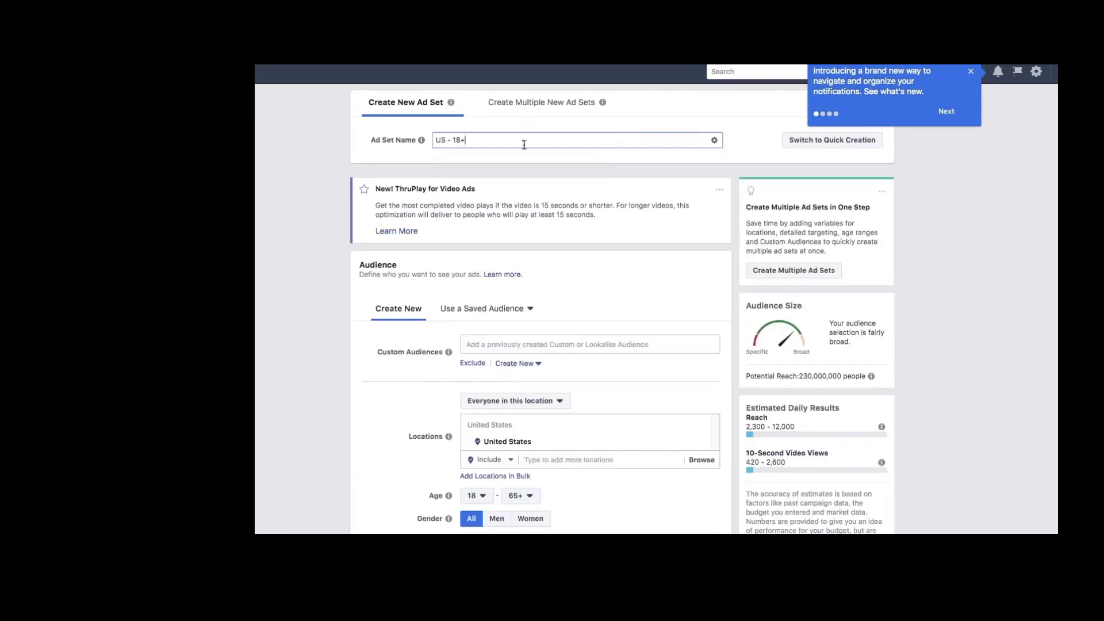
pyautogui.press('BackSpace')
pyautogui.press('BackSpace')
pyautogui.press('BackSpace')
pyautogui.press('BackSpace')
pyautogui.press('BackSpace')
pyautogui.press('BackSpace')
pyautogui.press('BackSpace')
pyautogui.press('BackSpace')
pyautogui.rightClick(444, 140)
pyautogui.click(482, 213)
pyautogui.click(829, 198)
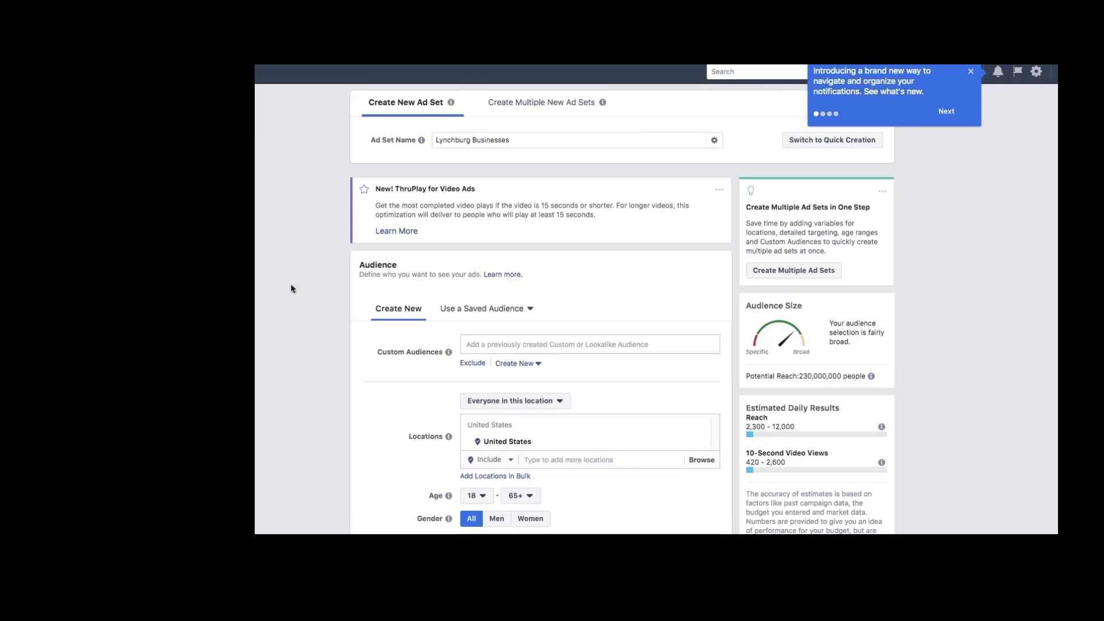
# Step: Target the audience location to Lynchburg, Virginia, including cities within a 30 mi radius
pyautogui.scroll(-5, 320, 278)
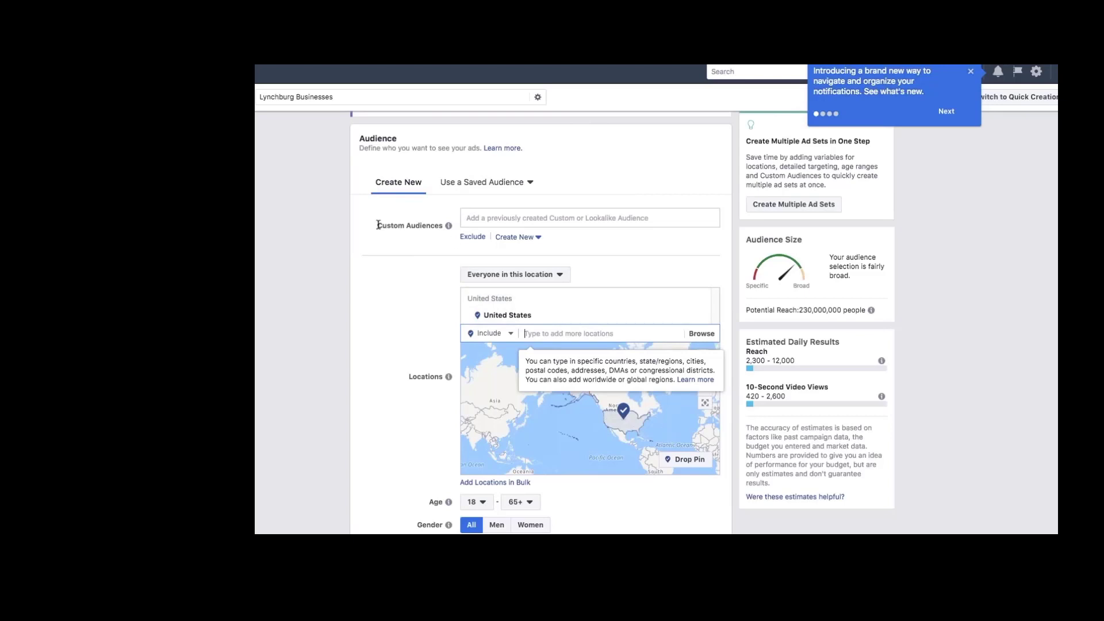
pyautogui.moveTo(379, 225); pyautogui.dragTo(438, 232)
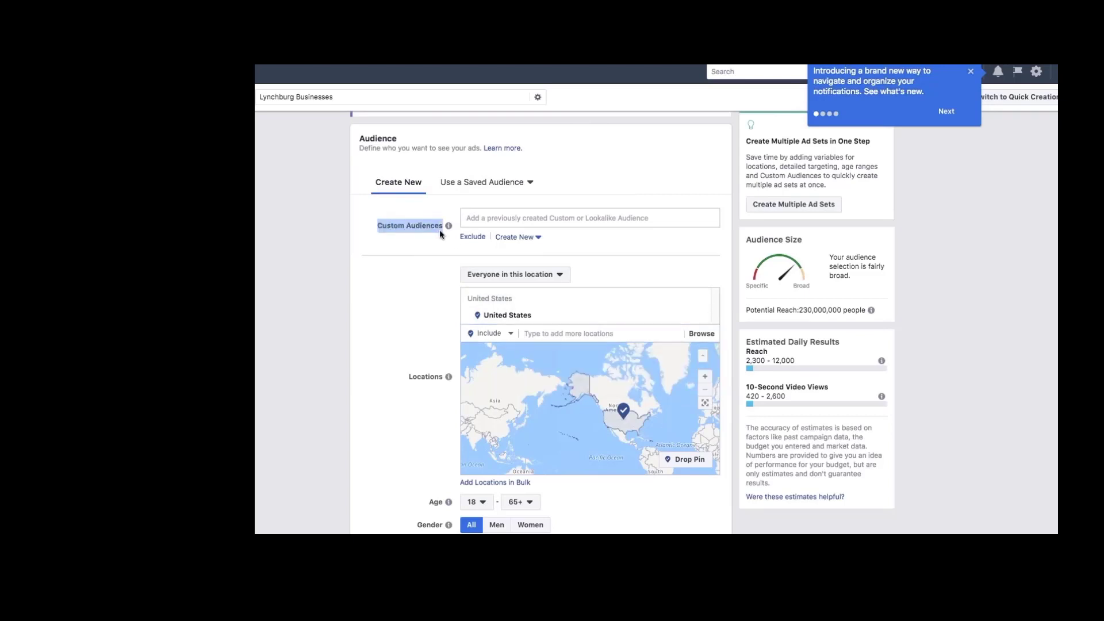
pyautogui.click(316, 226)
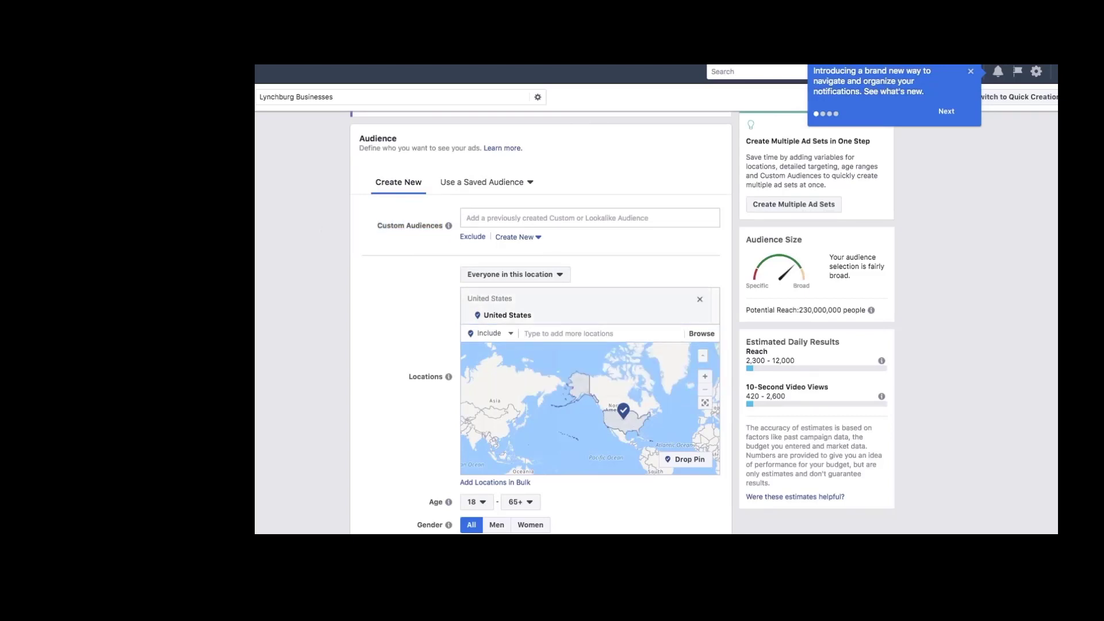
pyautogui.click(548, 333)
pyautogui.write('lynchburg')
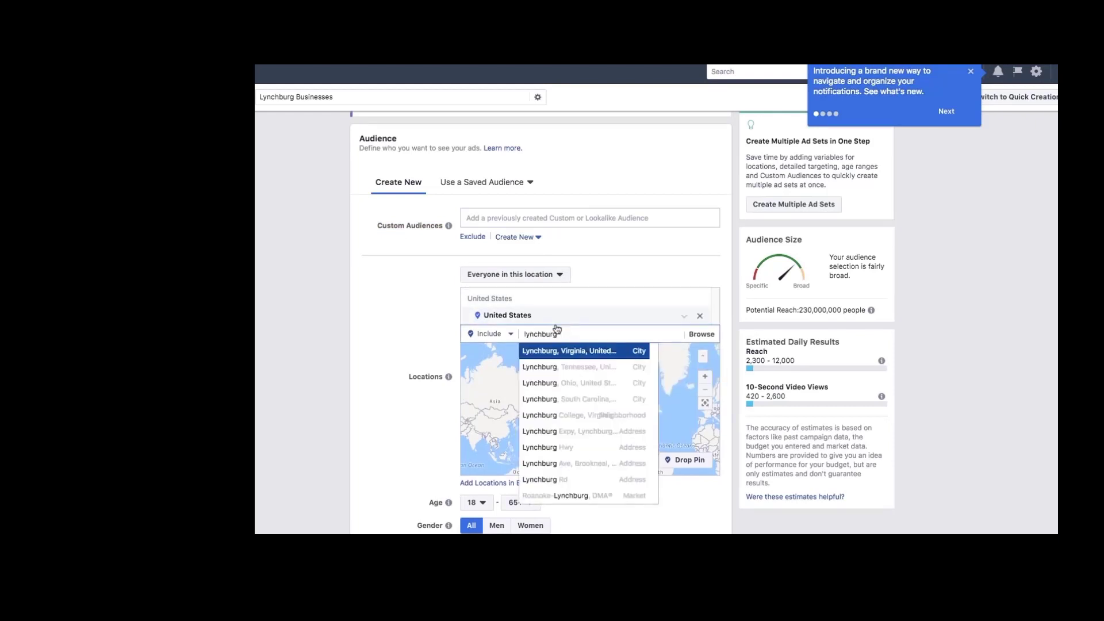
pyautogui.click(582, 352)
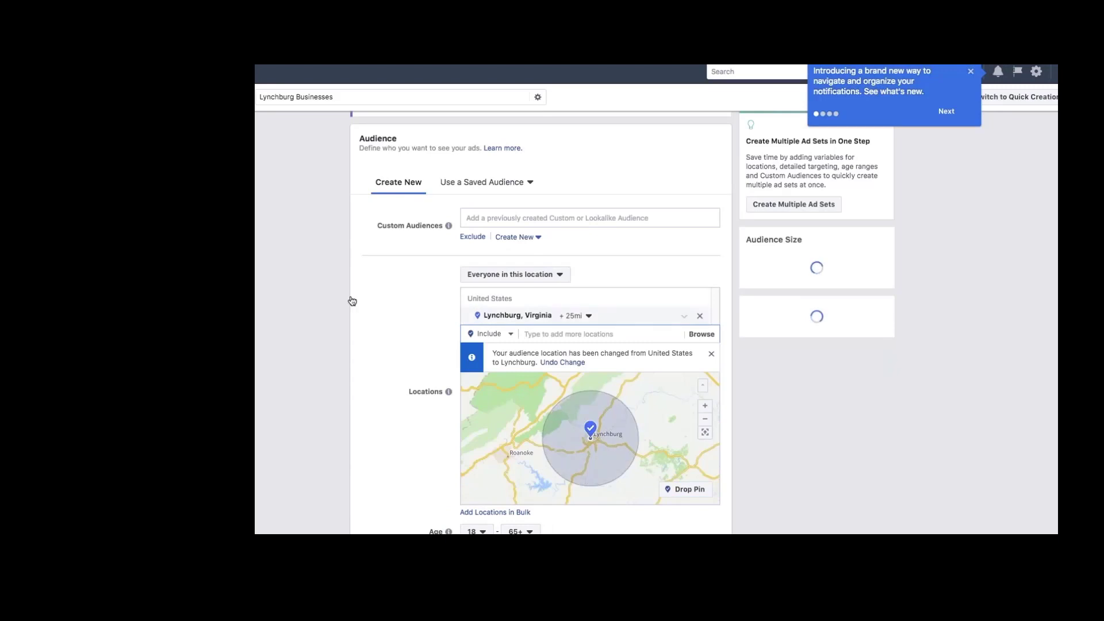
pyautogui.click(588, 317)
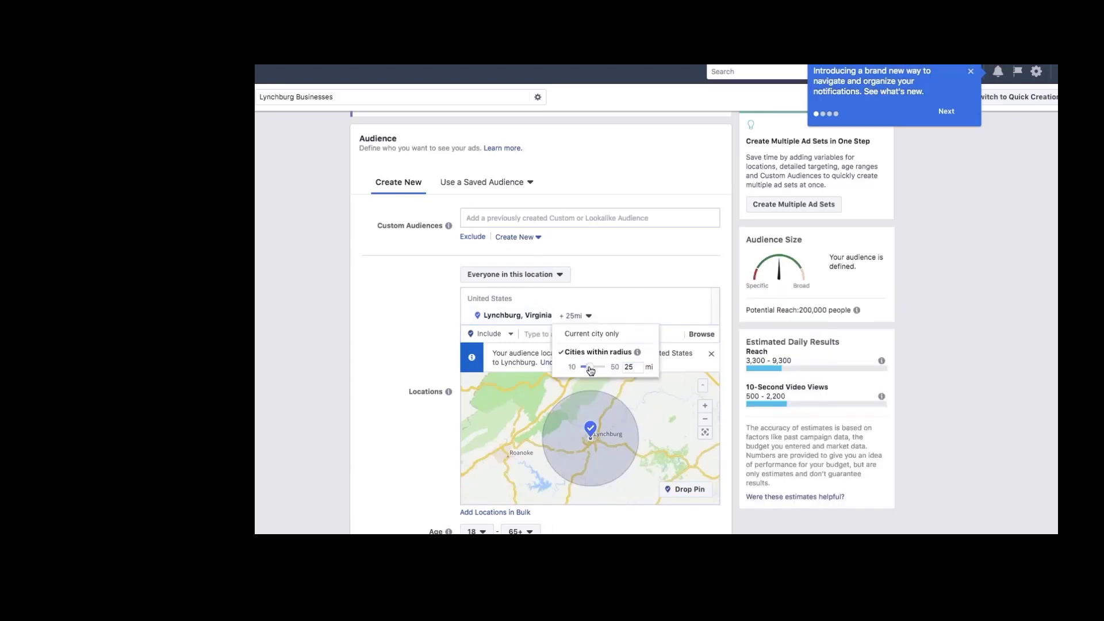
pyautogui.write('30')
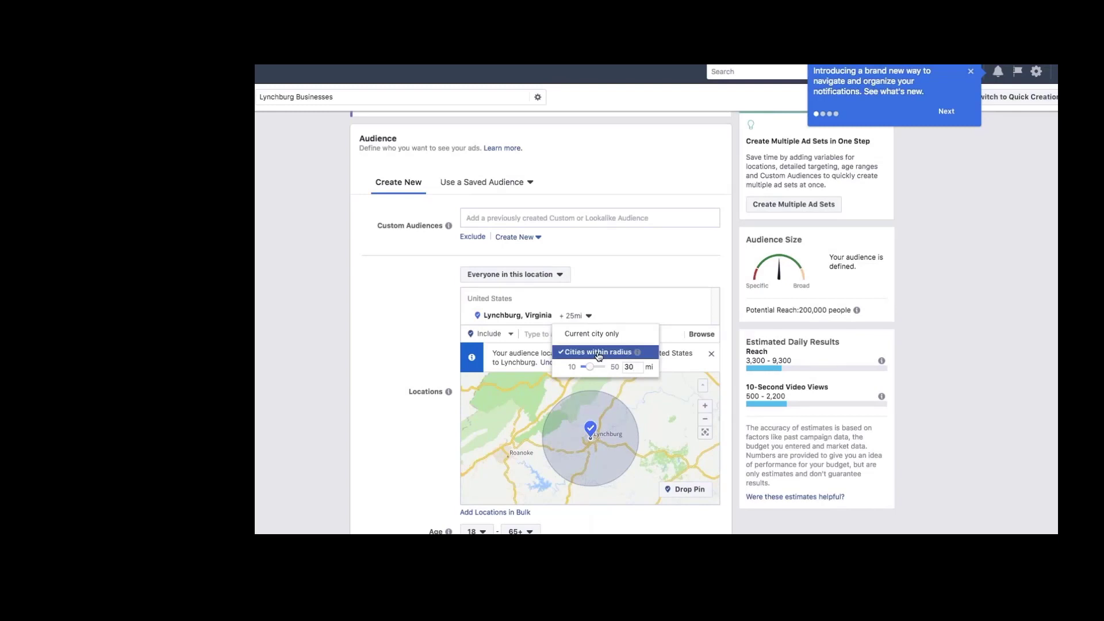
pyautogui.click(598, 354)
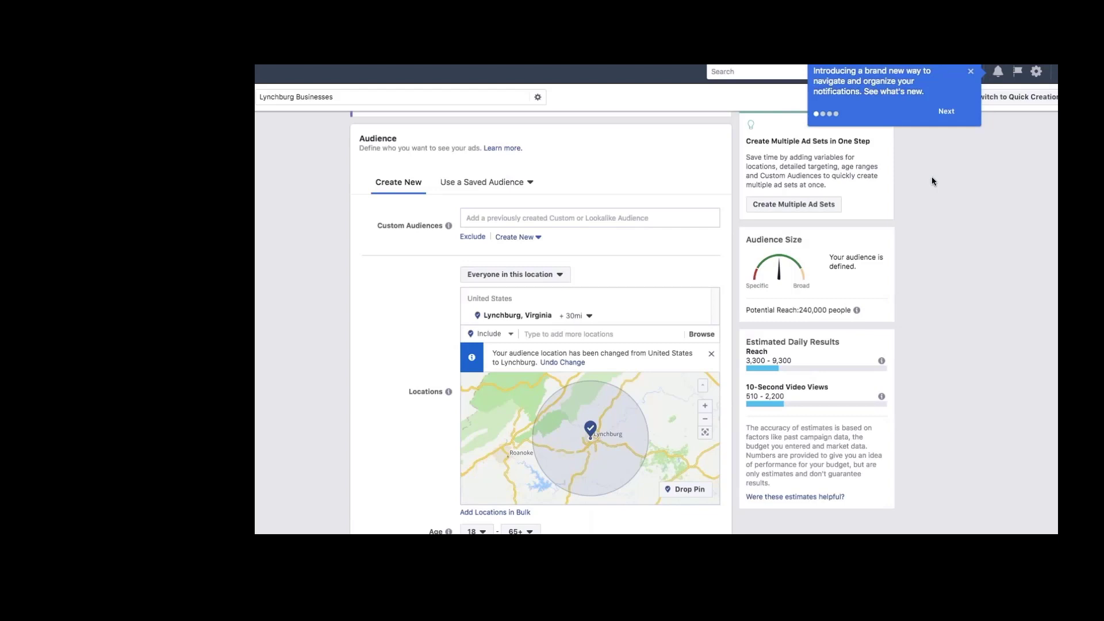
pyautogui.scroll(-3, 932, 181)
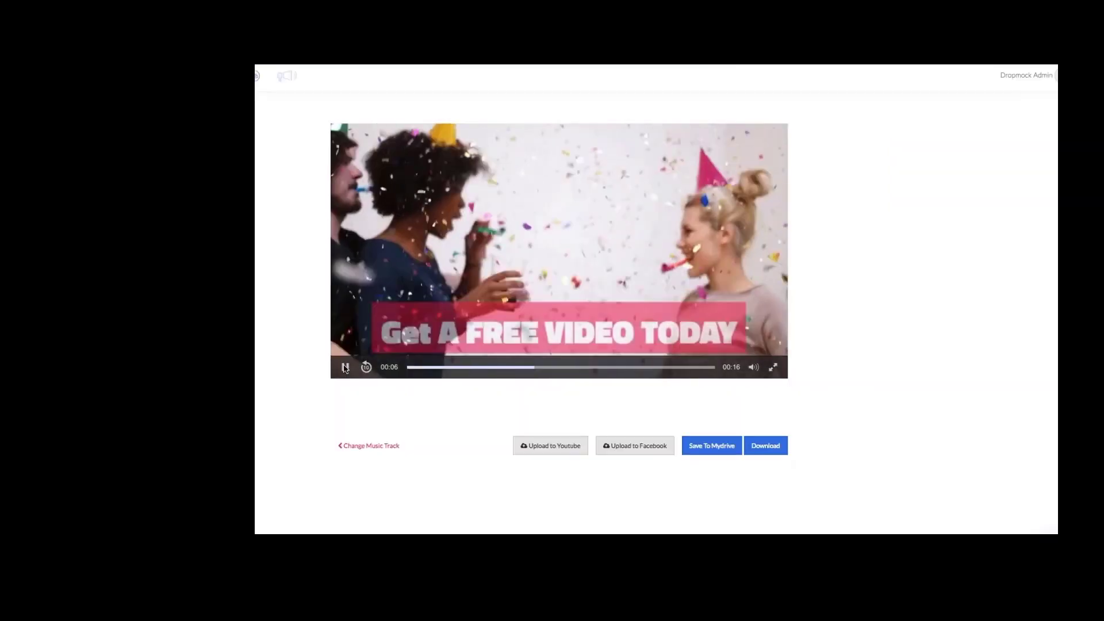
# Step: Replay the rendered Dropmock video from the beginning through to its "Click Now To Learn How..." slide and pause it
pyautogui.click(345, 368)
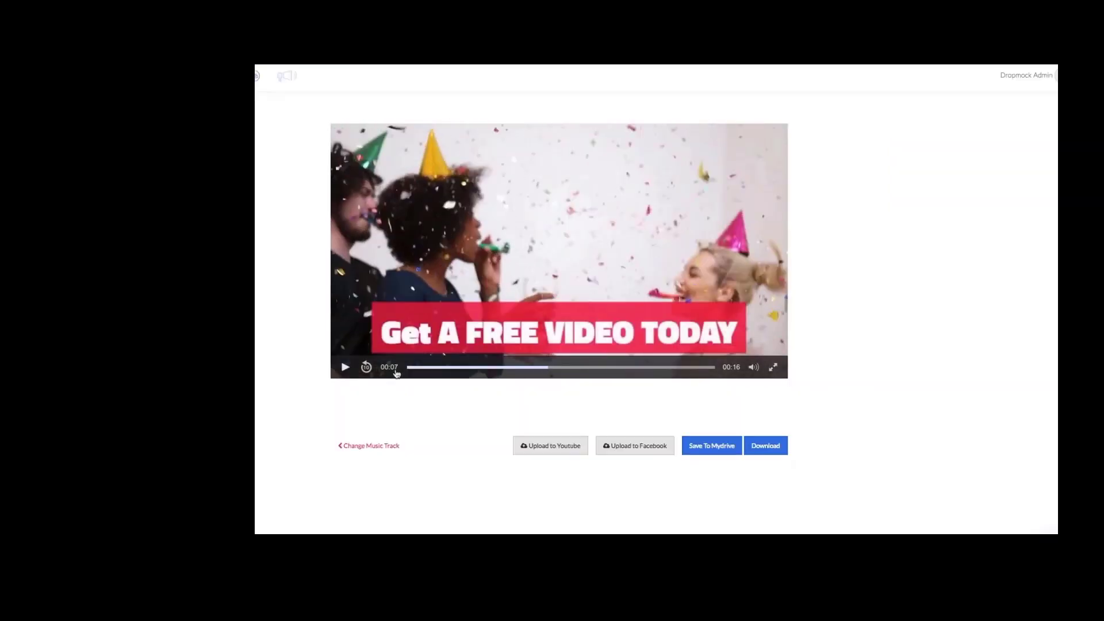
pyautogui.click(410, 368)
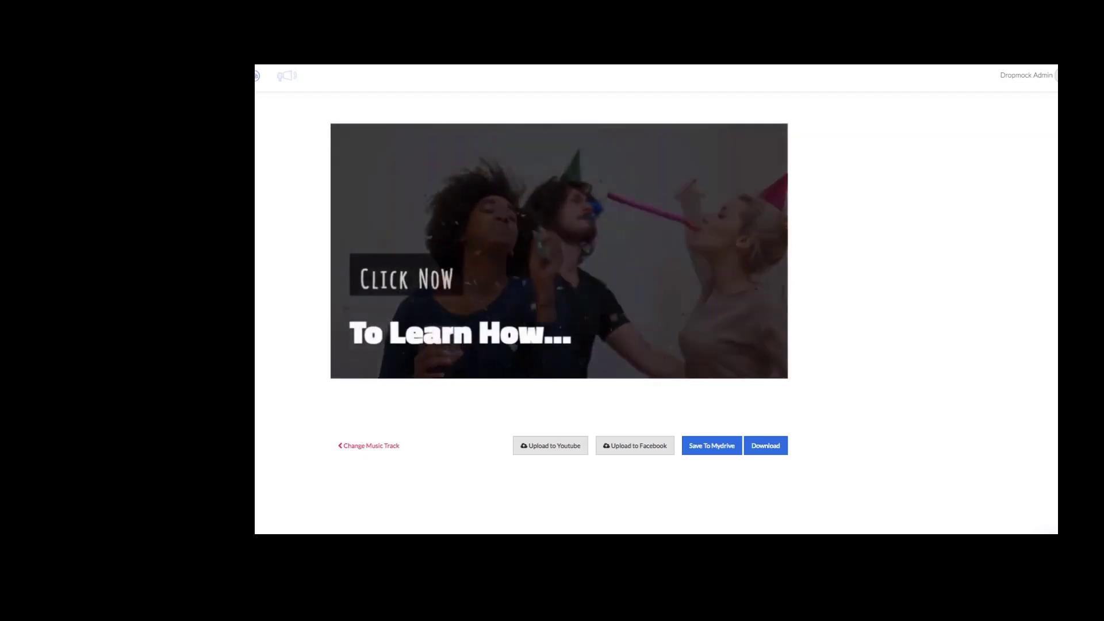
pyautogui.moveTo(611, 334)
pyautogui.click(351, 369)
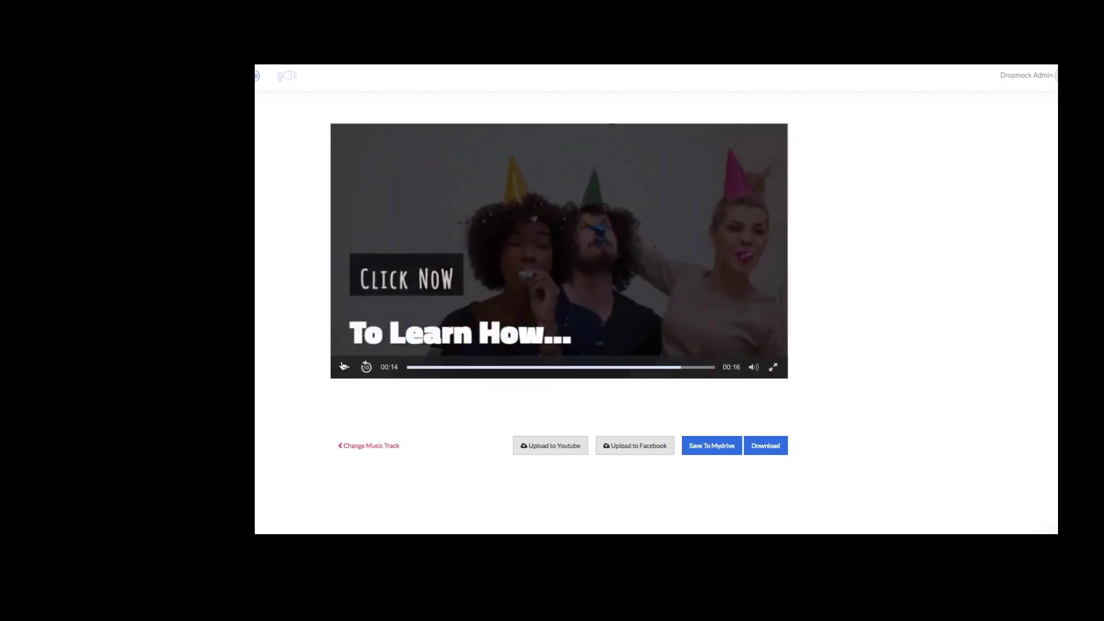
# Step: Save the rendered video to the Desktop as an MP4 file named "lynchburg businesses"
pyautogui.rightClick(768, 447)
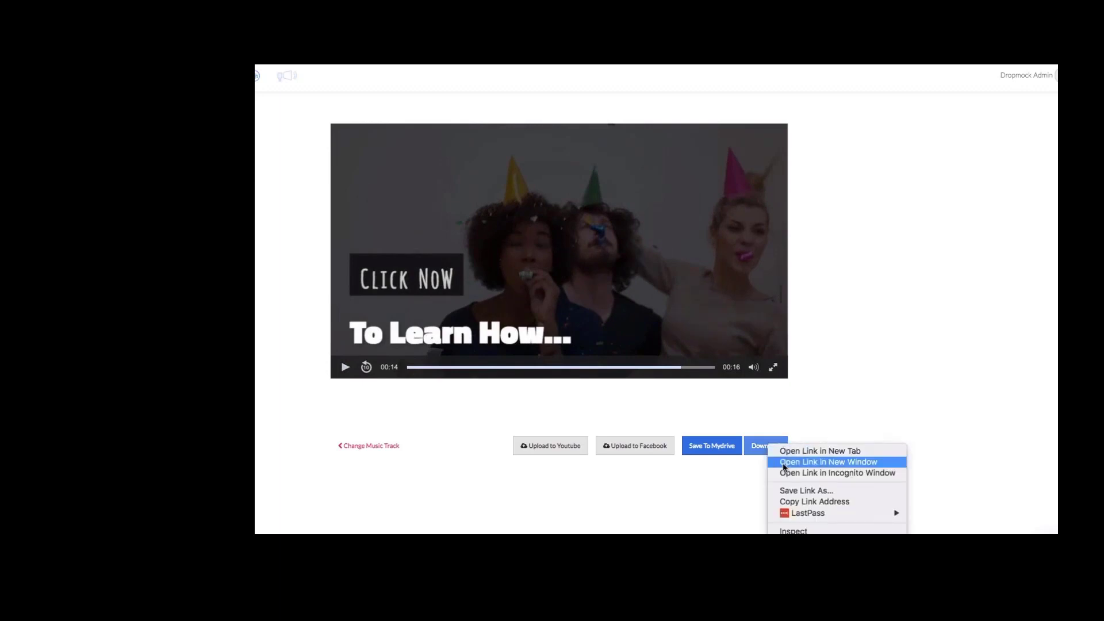
pyautogui.click(805, 491)
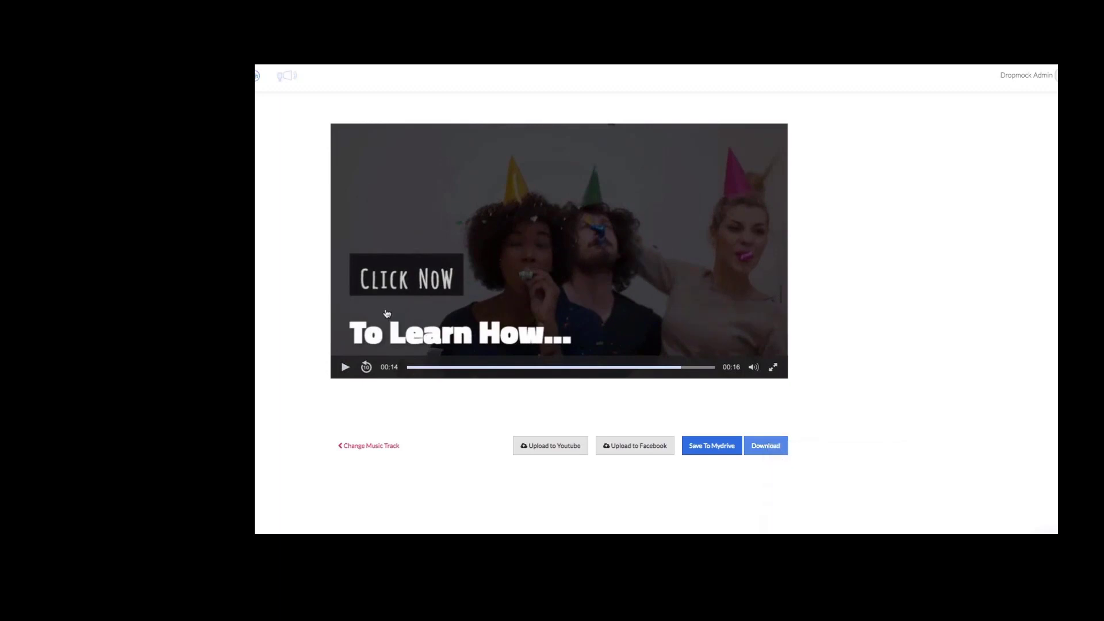
pyautogui.write('lynchburg')
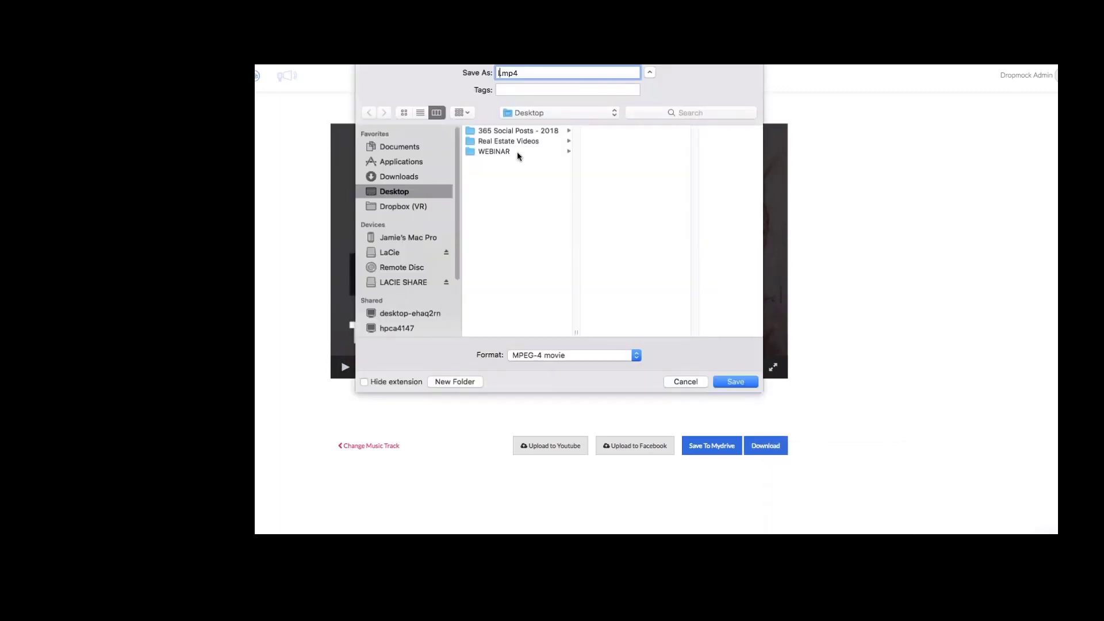
pyautogui.write('businesses')
pyautogui.click(740, 384)
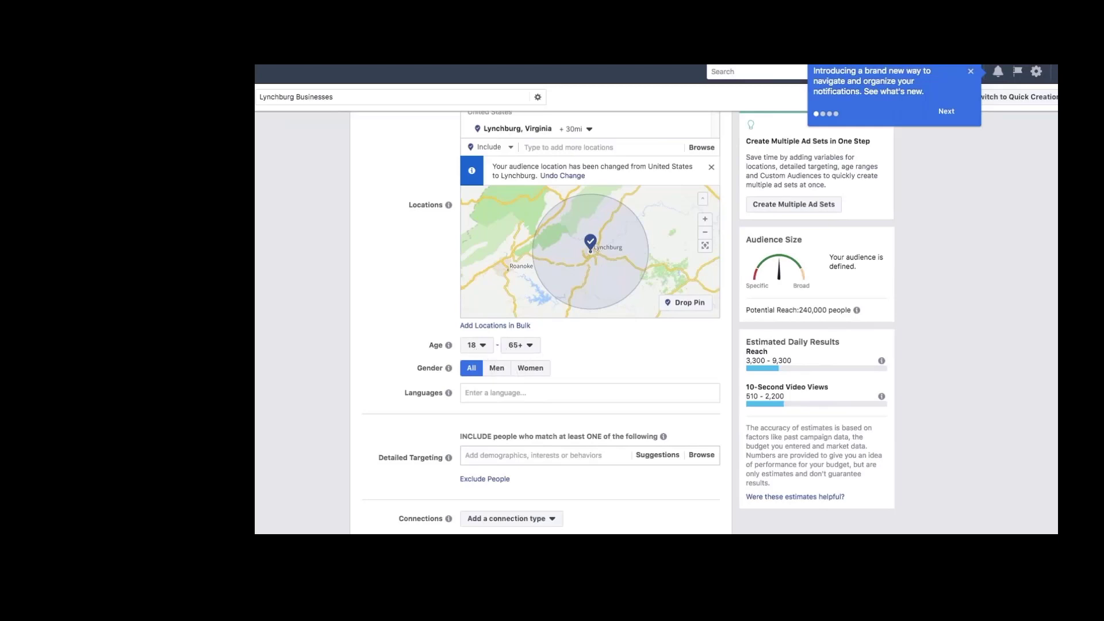
# Step: Switch back to the Facebook ad set, choose Edit Placements, and exclude the Audience Network and Instagram platforms
pyautogui.scroll(-6, 540, 322)
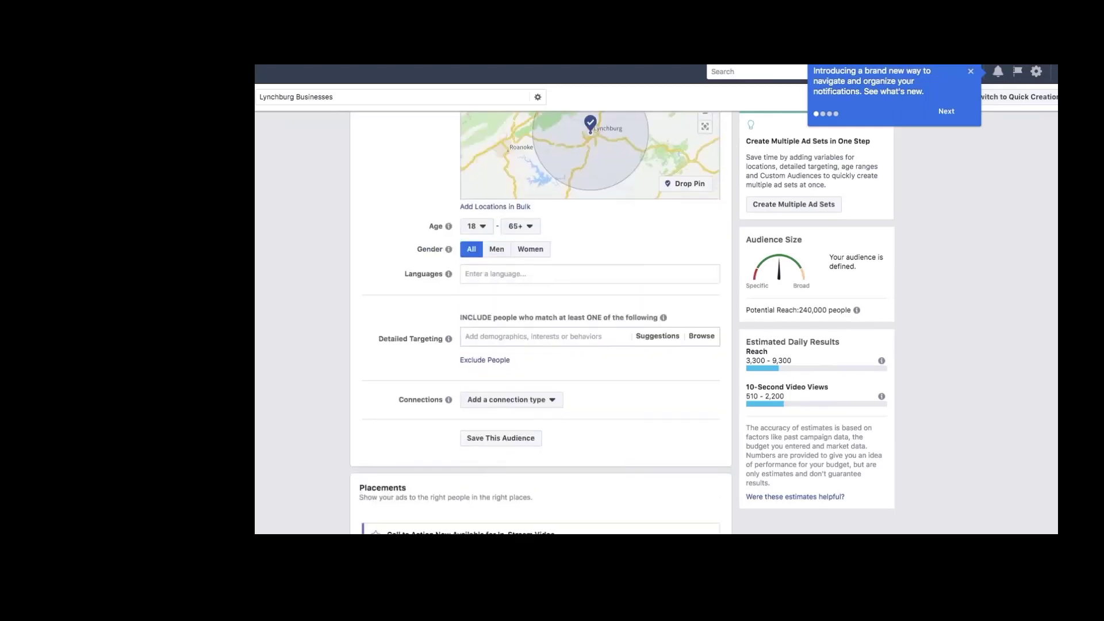
pyautogui.scroll(-3, 372, 364)
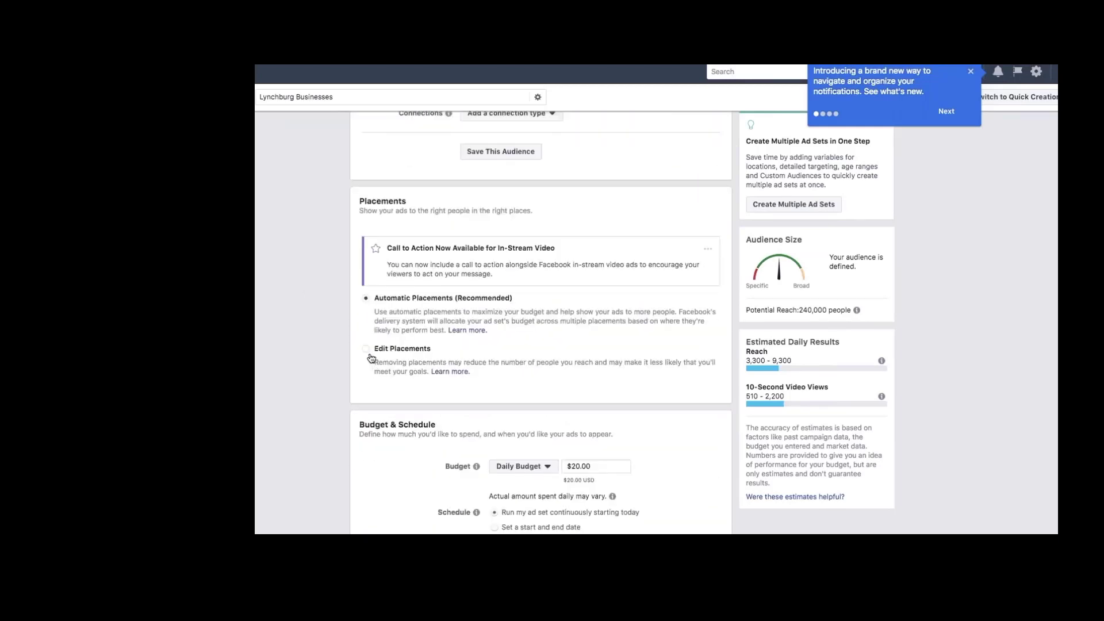
pyautogui.click(366, 351)
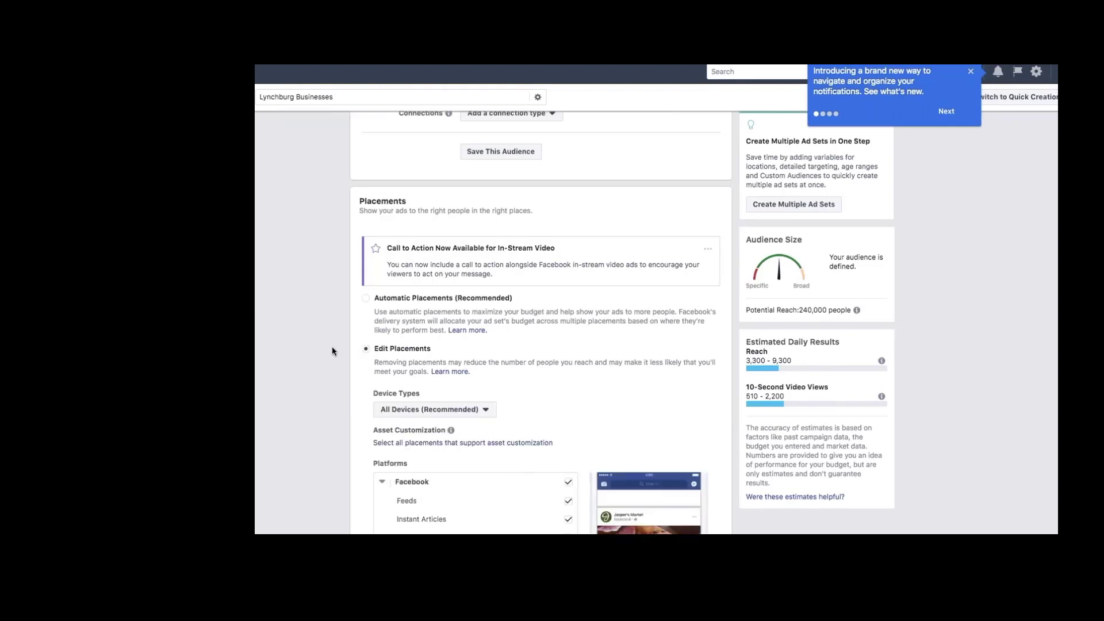
pyautogui.scroll(-6, 367, 352)
pyautogui.click(568, 460)
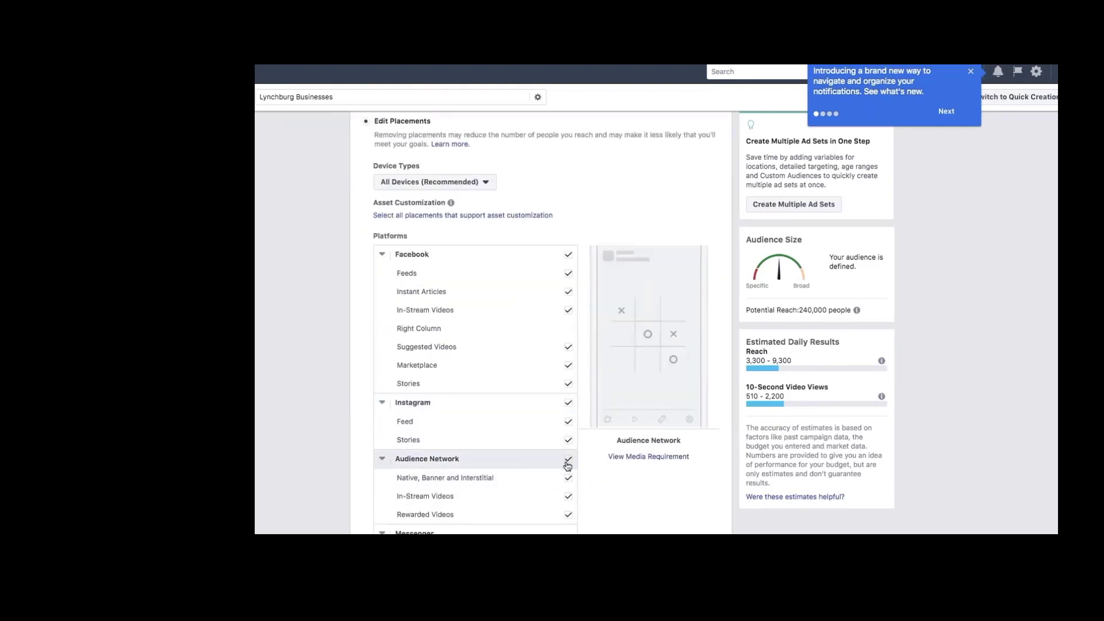
pyautogui.click(568, 404)
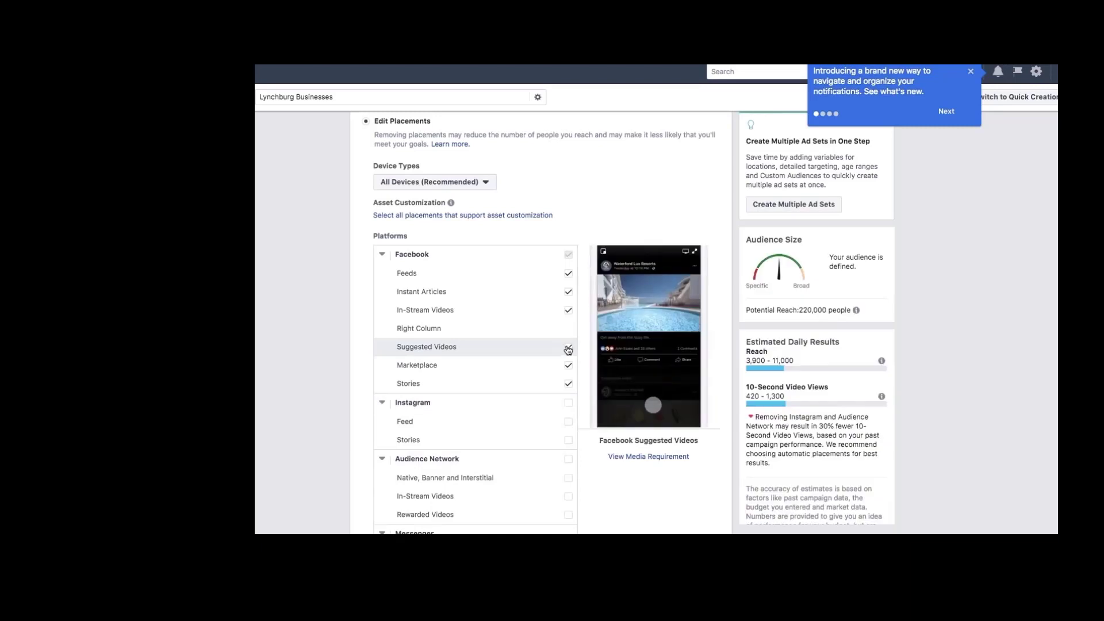
# Step: Limit the Facebook placements to Feeds by excluding Suggested Videos, In-Stream Videos, Instant Articles, Marketplace and Stories
pyautogui.click(568, 347)
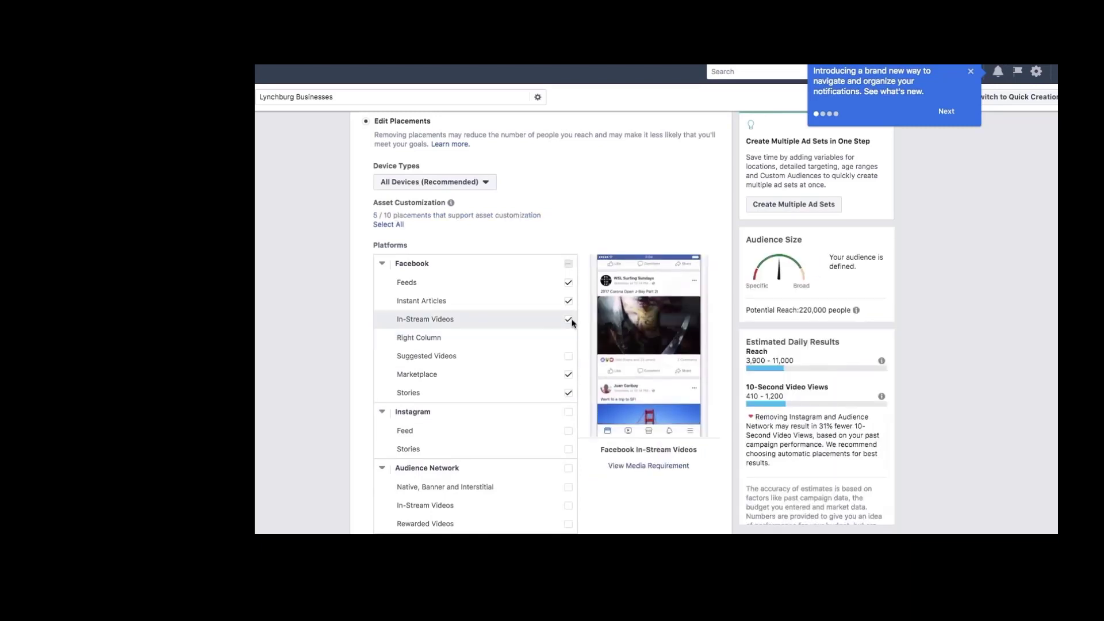
pyautogui.click(568, 319)
pyautogui.click(568, 301)
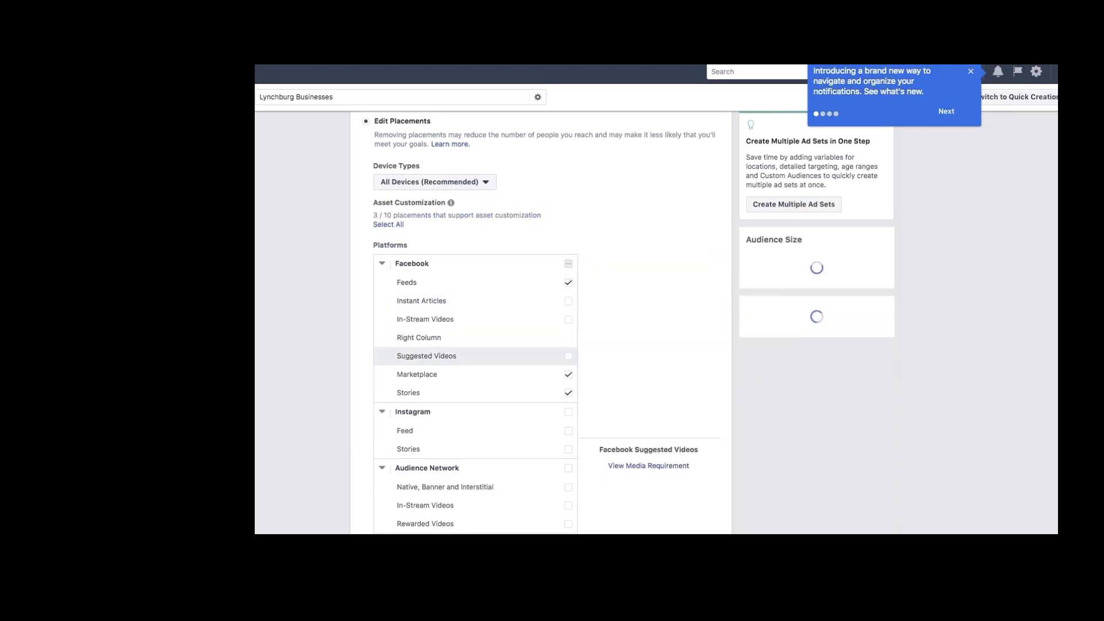
pyautogui.click(568, 375)
pyautogui.click(566, 393)
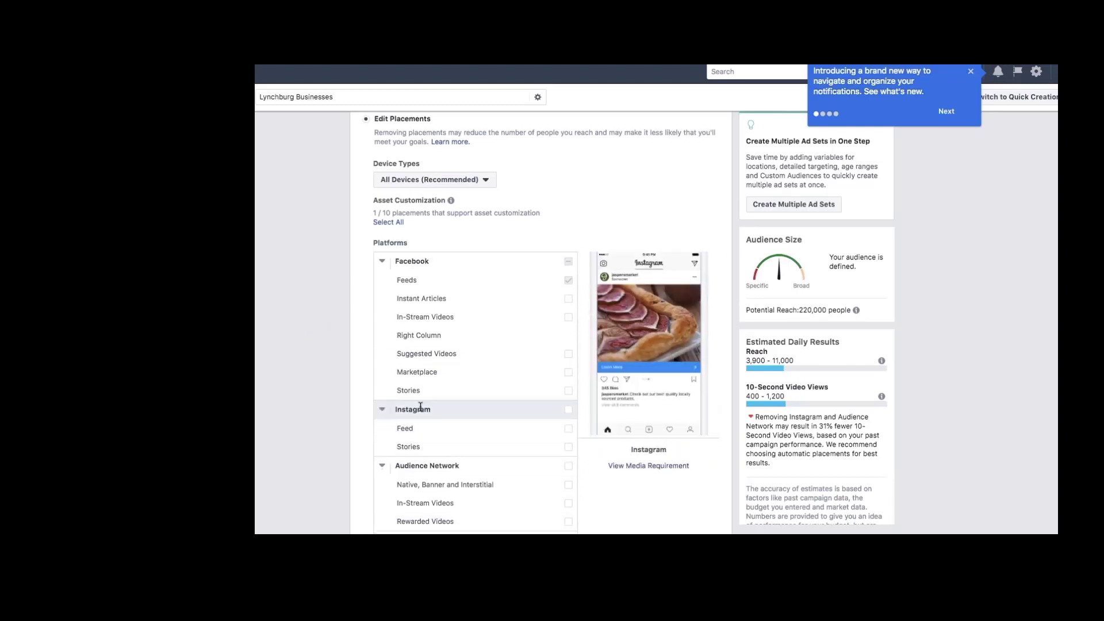
# Step: Set the ad set's daily budget to $5.00
pyautogui.scroll(-3, 423, 414)
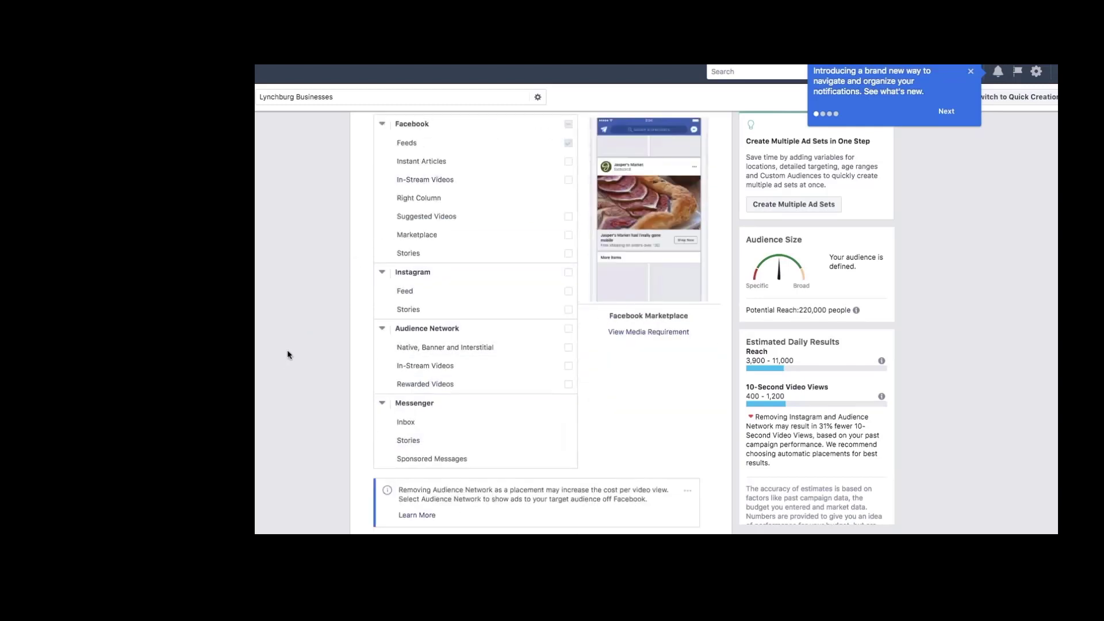
pyautogui.scroll(1, 289, 354)
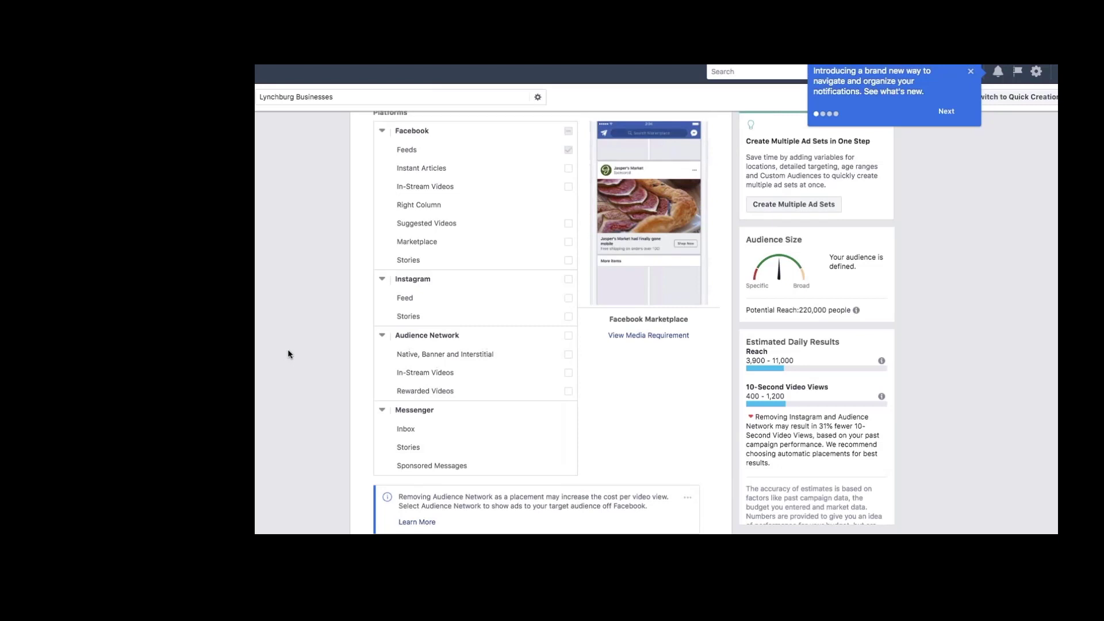
pyautogui.scroll(-3, 289, 354)
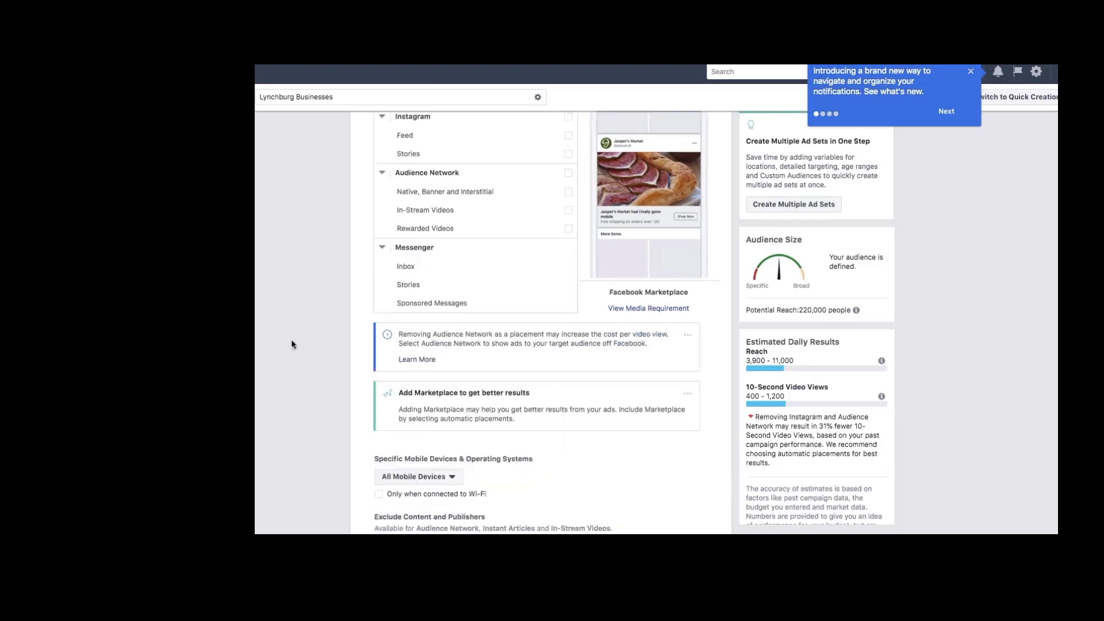
pyautogui.scroll(-2, 293, 344)
pyautogui.scroll(-3, 292, 342)
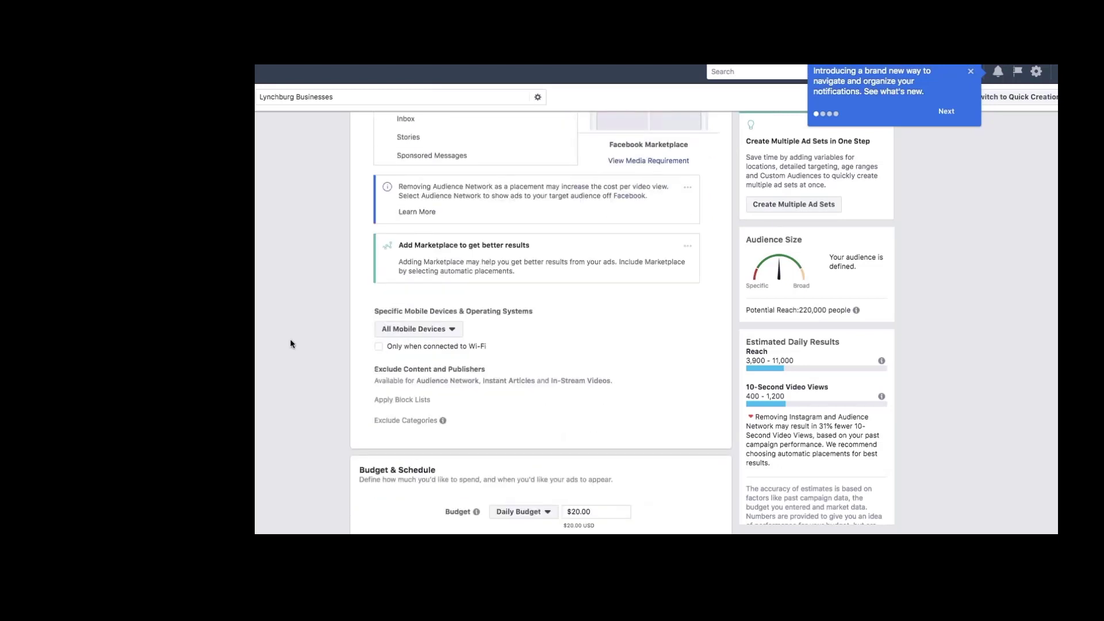
pyautogui.click(579, 408)
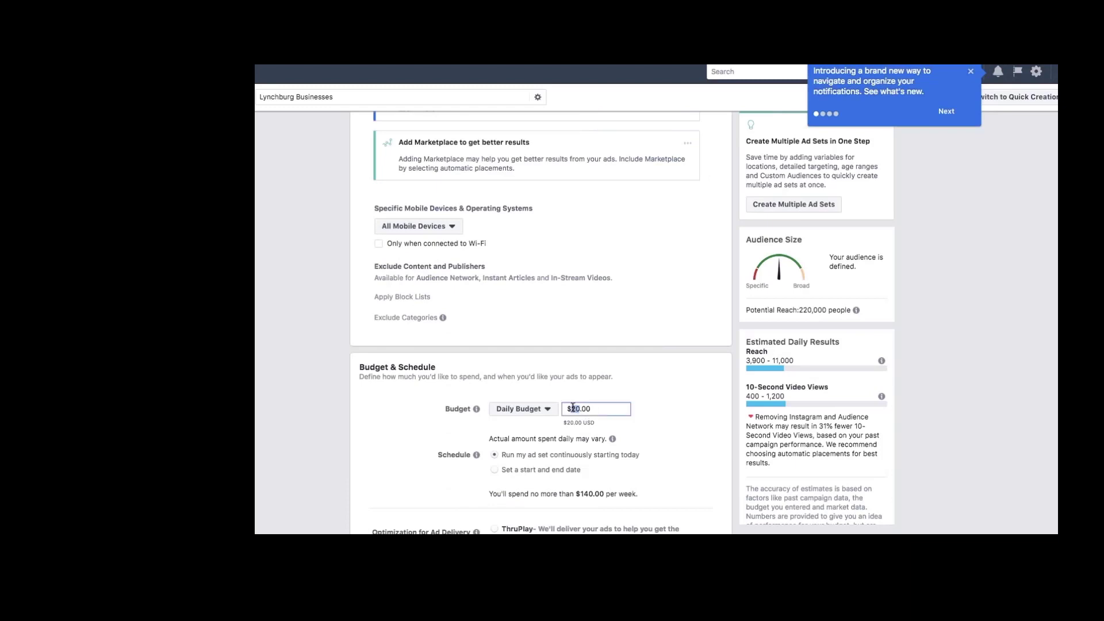
pyautogui.doubleClick(575, 408)
pyautogui.moveTo(797, 361); pyautogui.dragTo(780, 362)
pyautogui.moveTo(746, 396); pyautogui.dragTo(784, 398)
pyautogui.click(579, 409)
pyautogui.press('BackSpace')
pyautogui.press('BackSpace')
pyautogui.write('5')
pyautogui.click(298, 368)
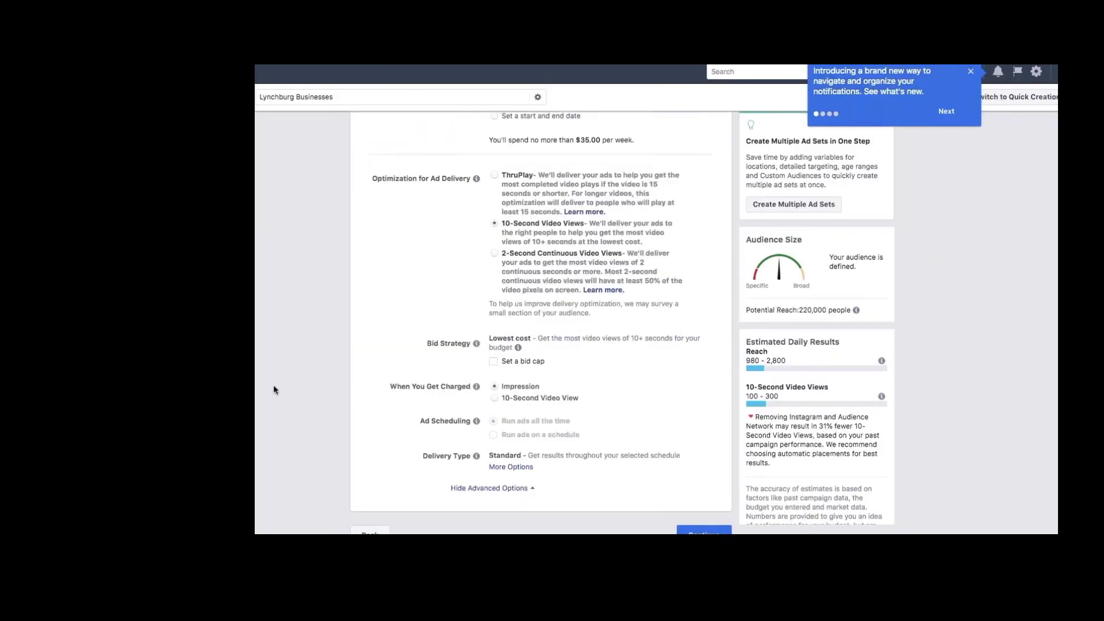
# Step: Review the Budget & Schedule settings and continue from the ad set to ad creation
pyautogui.scroll(5, 281, 385)
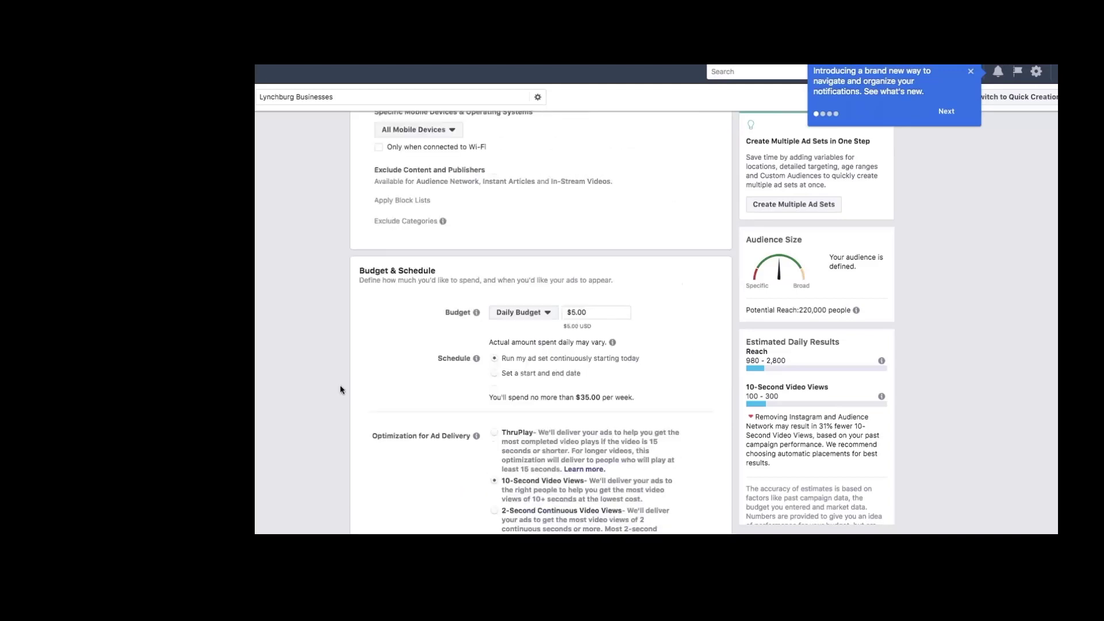
pyautogui.scroll(-5, 325, 393)
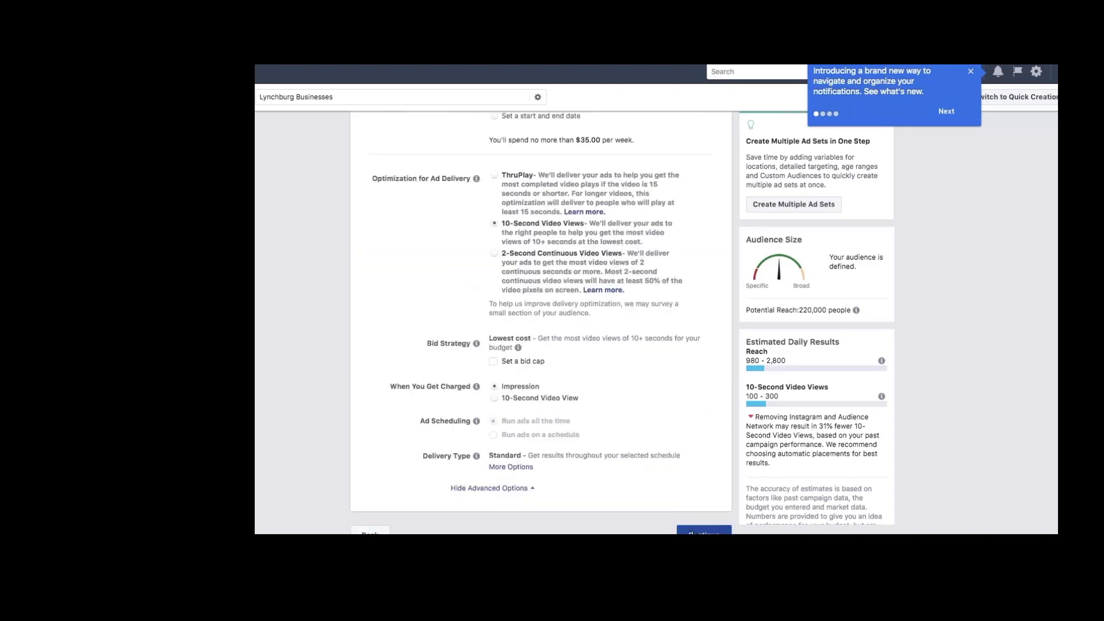
pyautogui.click(703, 530)
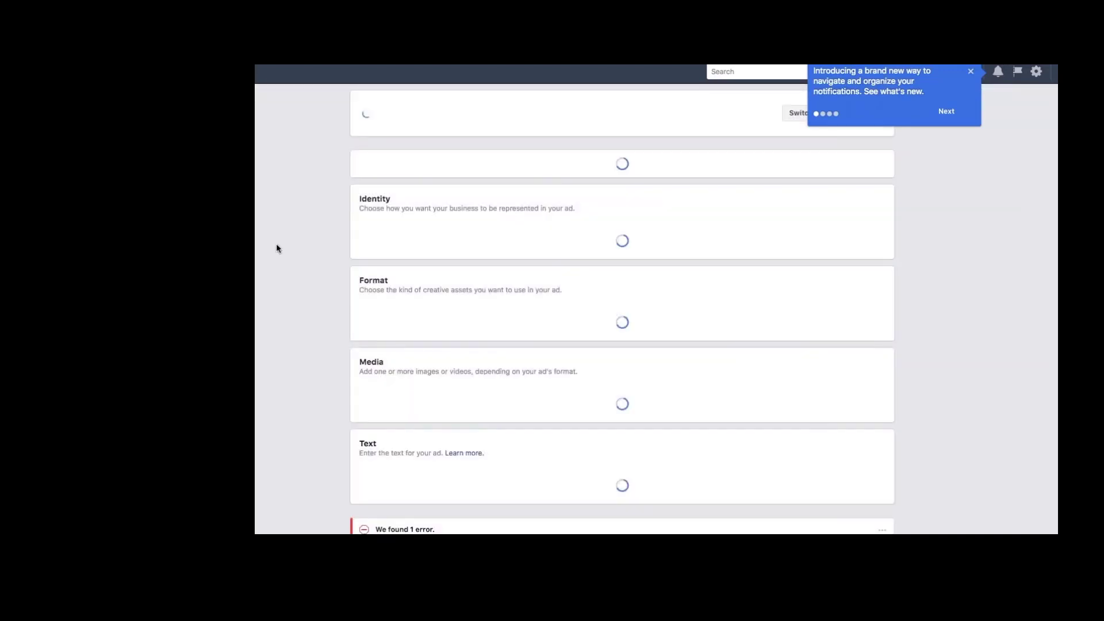
# Step: Rename the ad "Lynchburg Businesses" and choose Loyalt Lynchburg as the Facebook Page representing it
pyautogui.moveTo(546, 113); pyautogui.dragTo(421, 113)
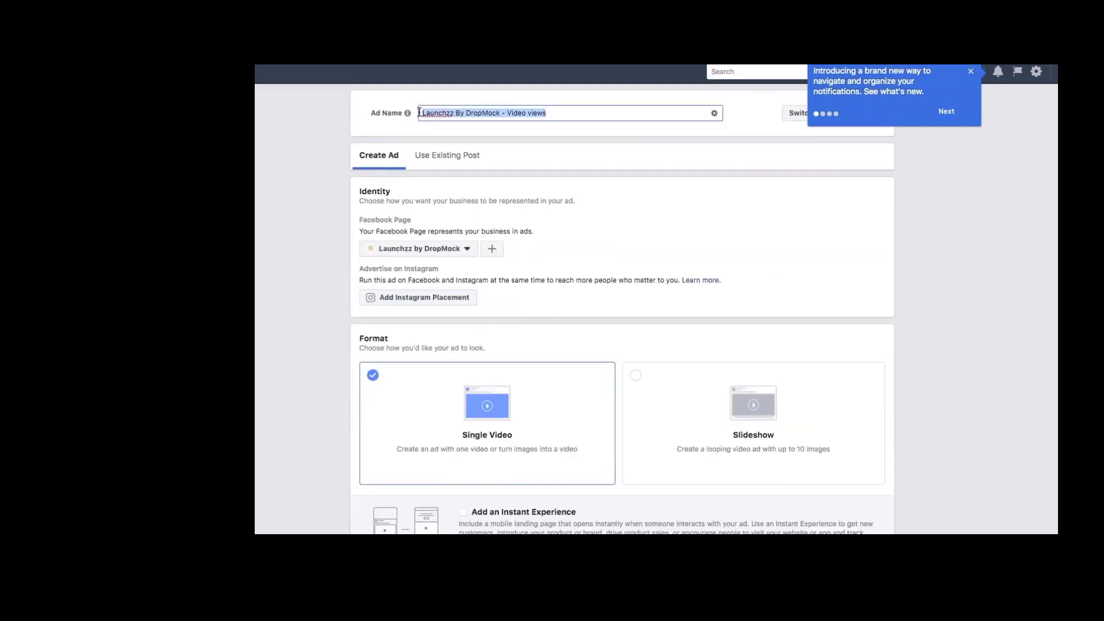
pyautogui.rightClick(433, 110)
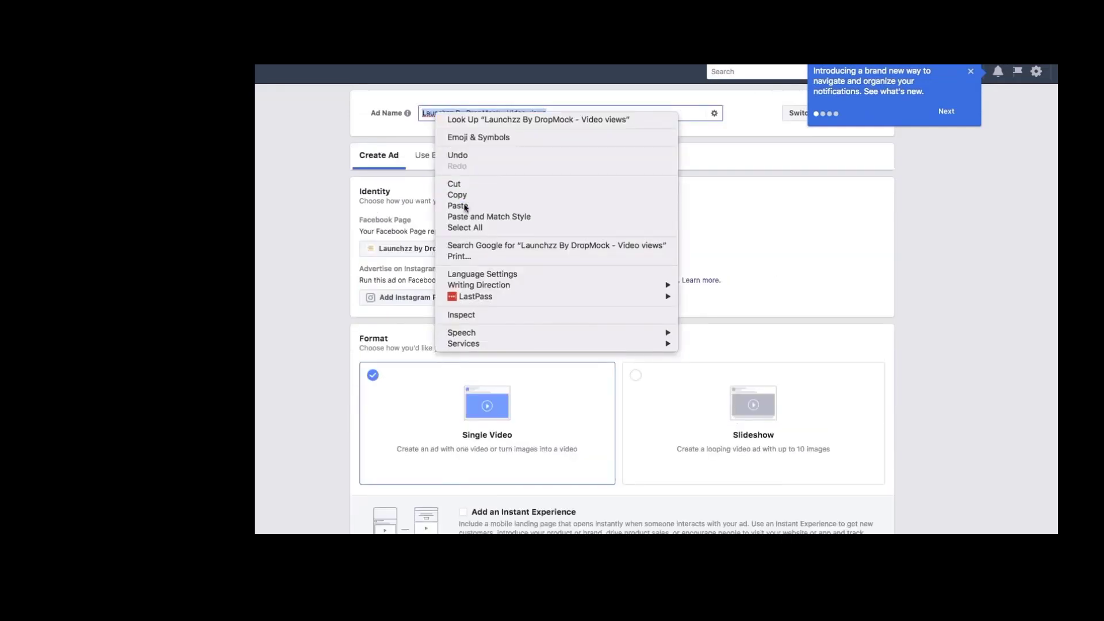
pyautogui.click(460, 205)
pyautogui.click(287, 156)
pyautogui.scroll(-1, 287, 157)
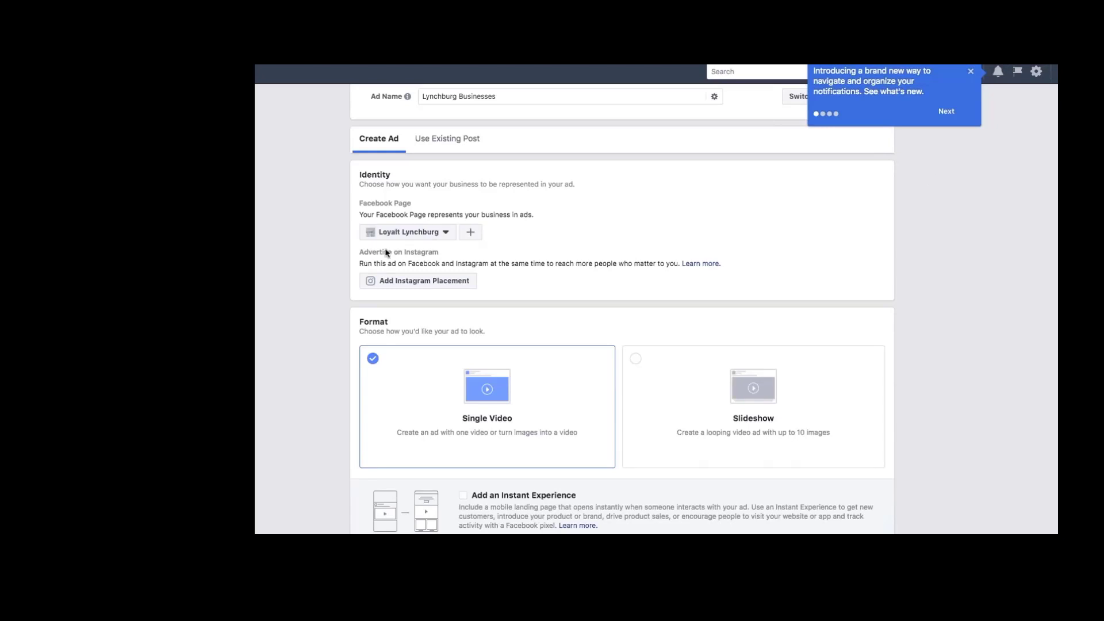
# Step: Upload lynchburgbusinesses.mp4 from the Desktop as the video of the Single Video ad
pyautogui.scroll(-4, 314, 263)
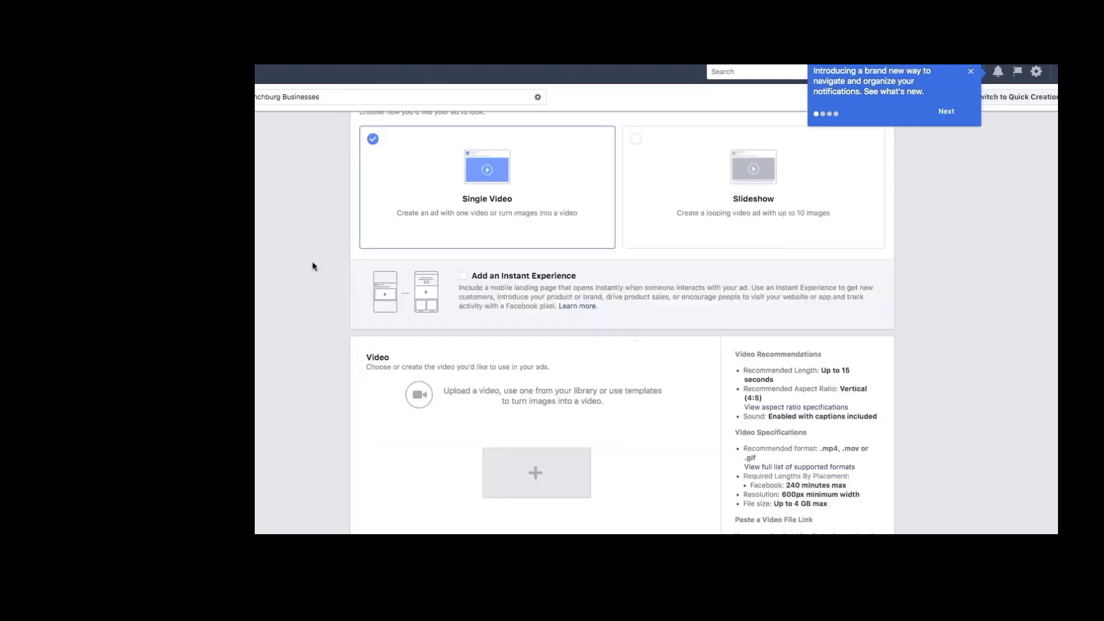
pyautogui.scroll(2, 345, 270)
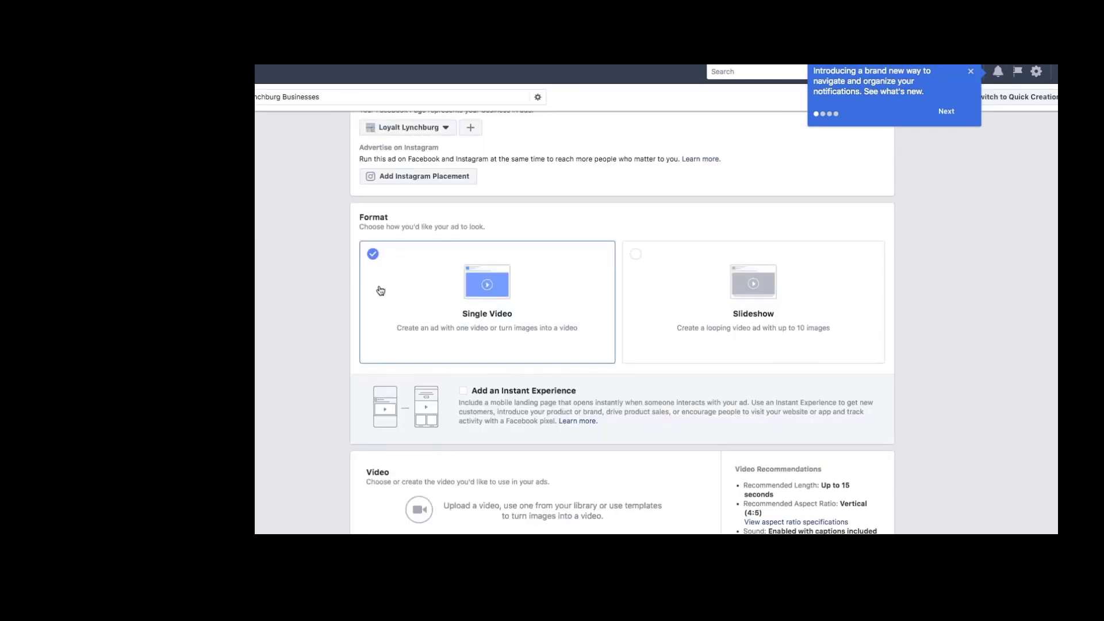
pyautogui.scroll(-1, 320, 303)
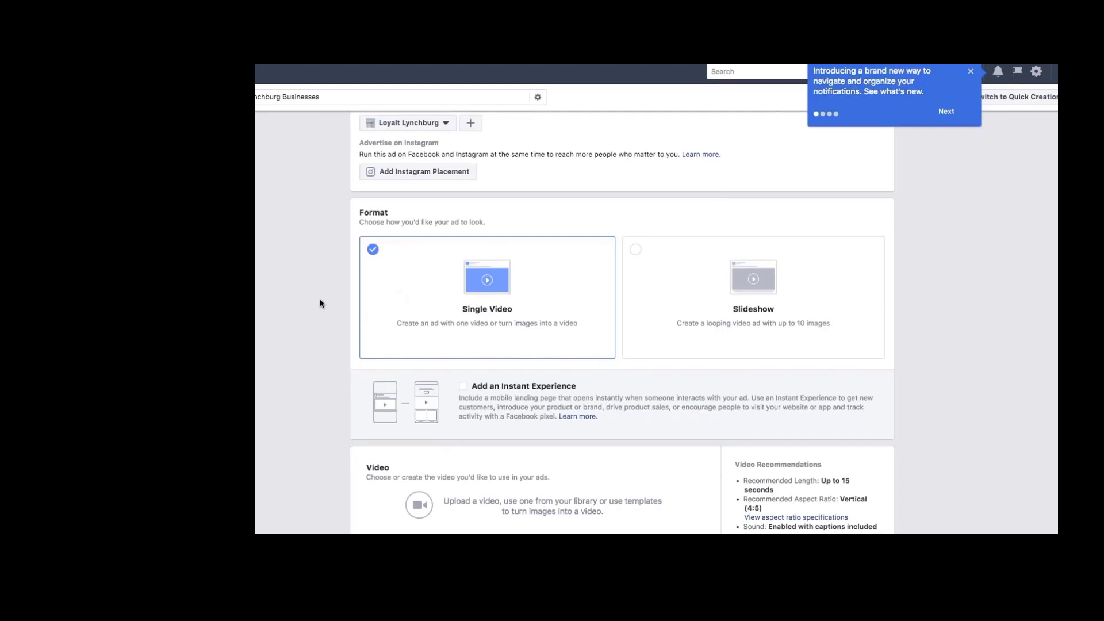
pyautogui.scroll(-4, 320, 303)
pyautogui.click(504, 384)
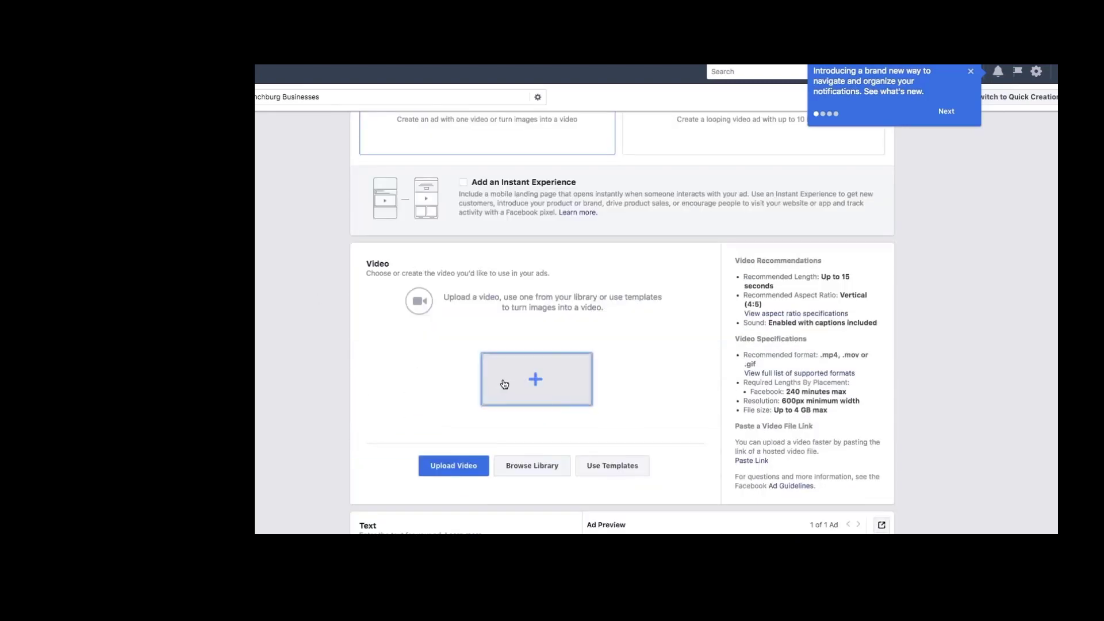
pyautogui.click(376, 97)
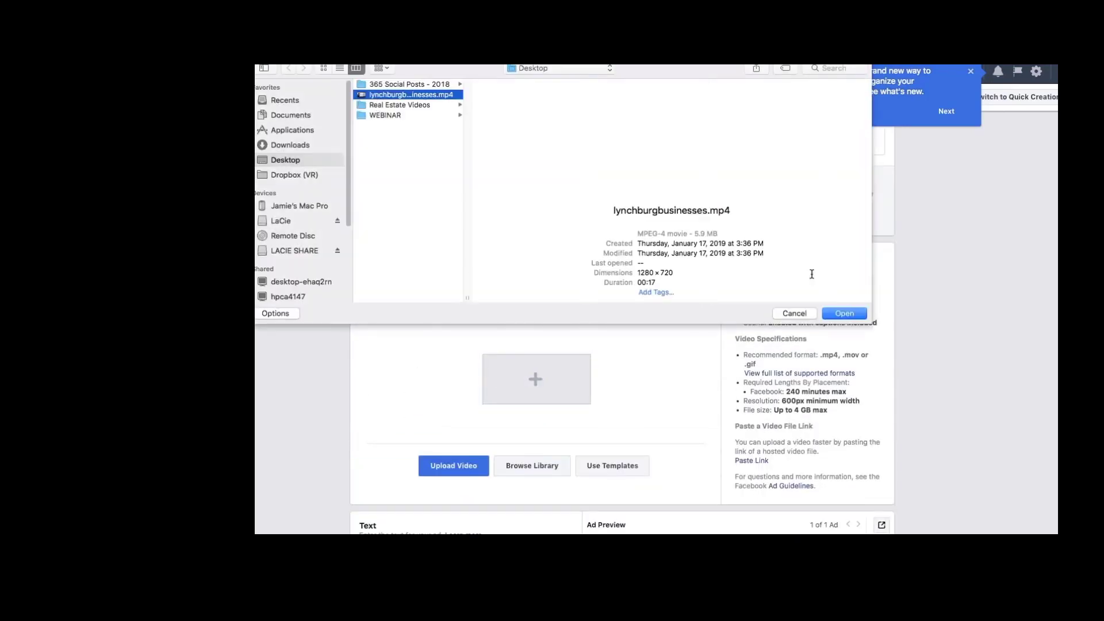
pyautogui.click(844, 313)
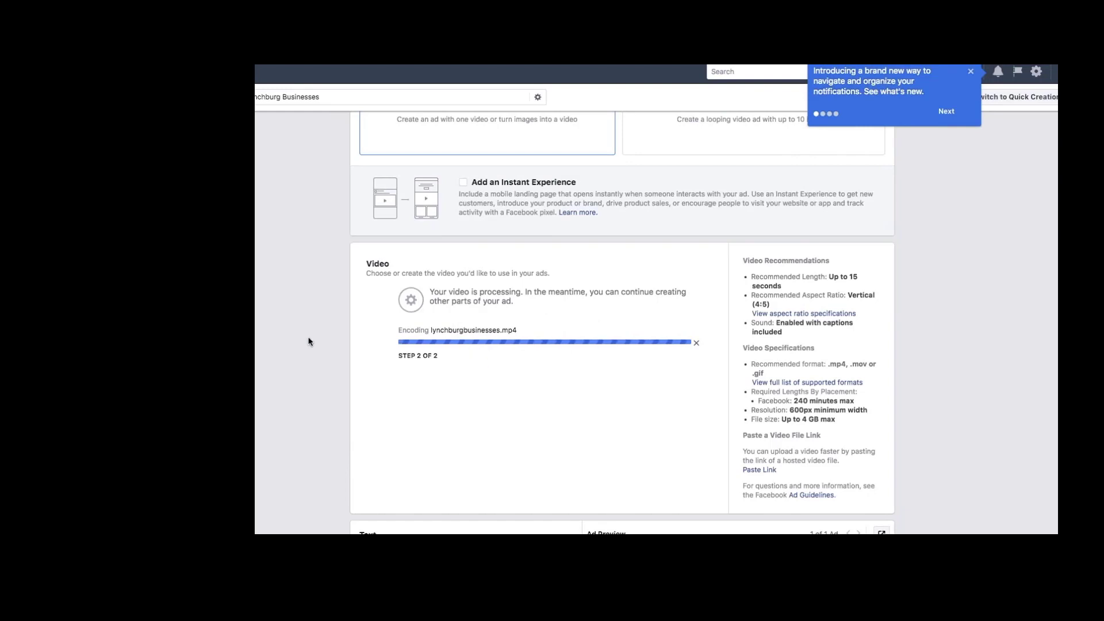
# Step: Clear the existing Fusion by DropMock launch message from the ad's text
pyautogui.scroll(-1, 480, 194)
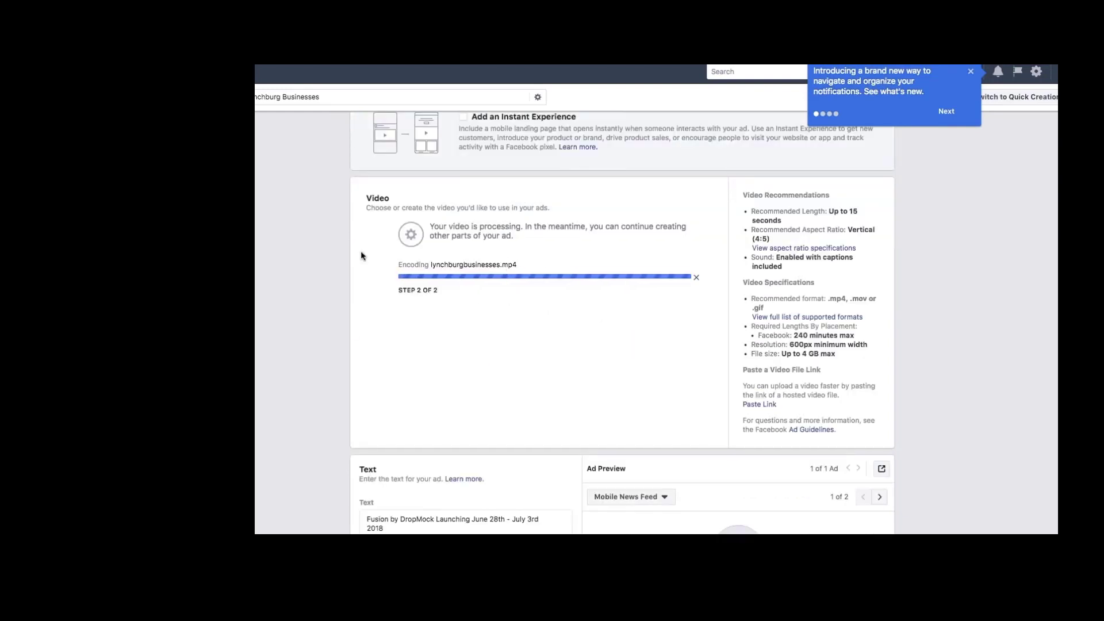
pyautogui.scroll(-1, 357, 254)
pyautogui.click(387, 512)
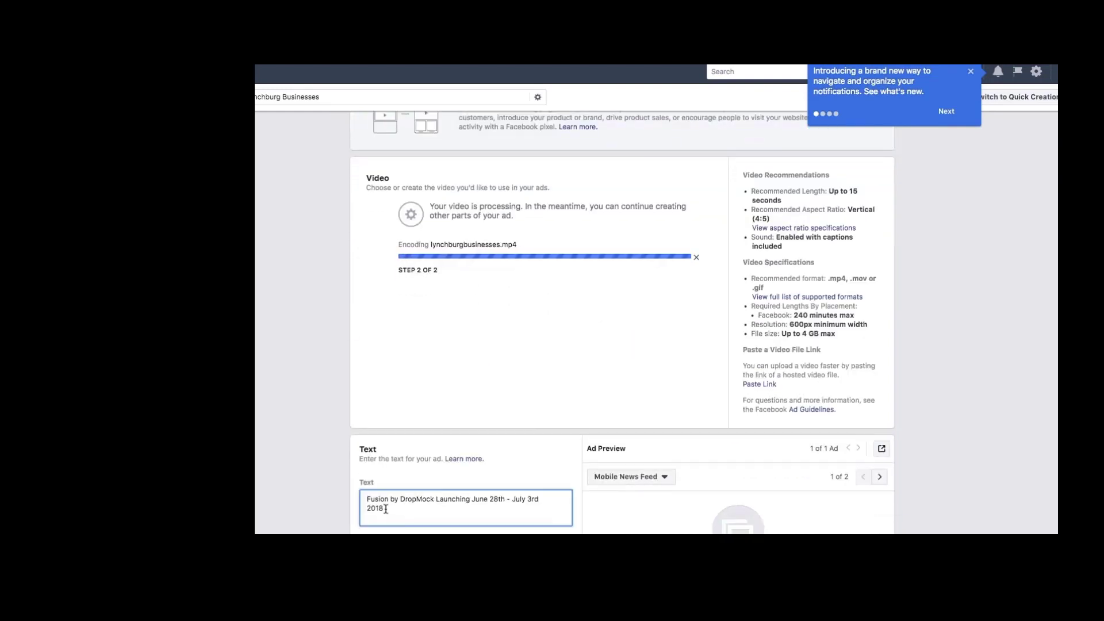
pyautogui.hotkey('ctrl', 'a')
pyautogui.press('BackSpace')
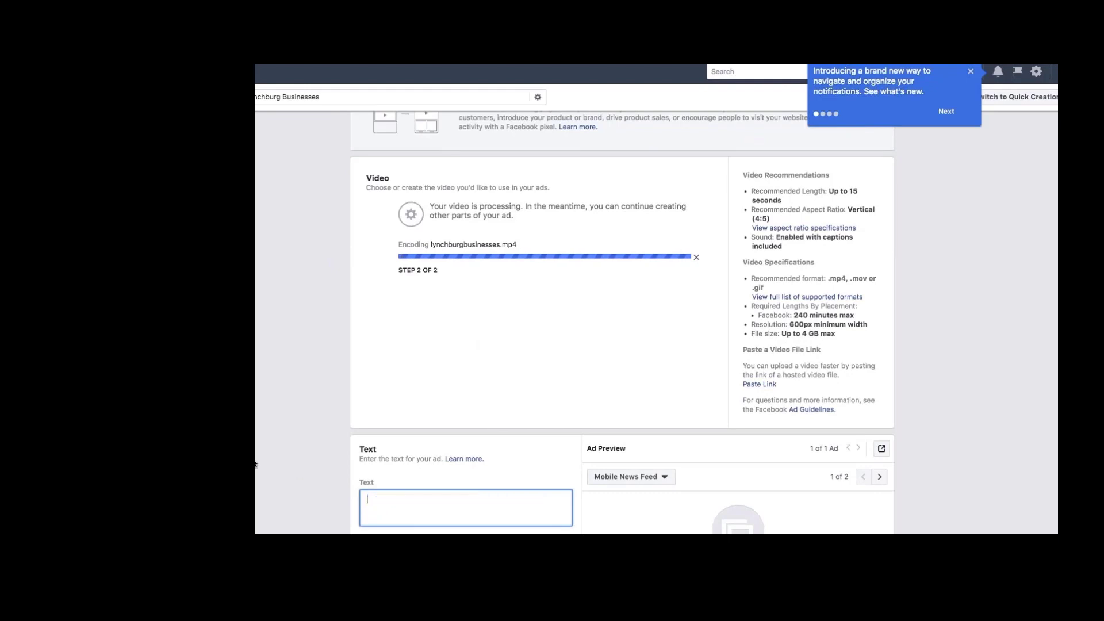
pyautogui.click(254, 464)
# Step: Switch the ad preview to Desktop News Feed
pyautogui.scroll(-2, 276, 451)
pyautogui.click(663, 419)
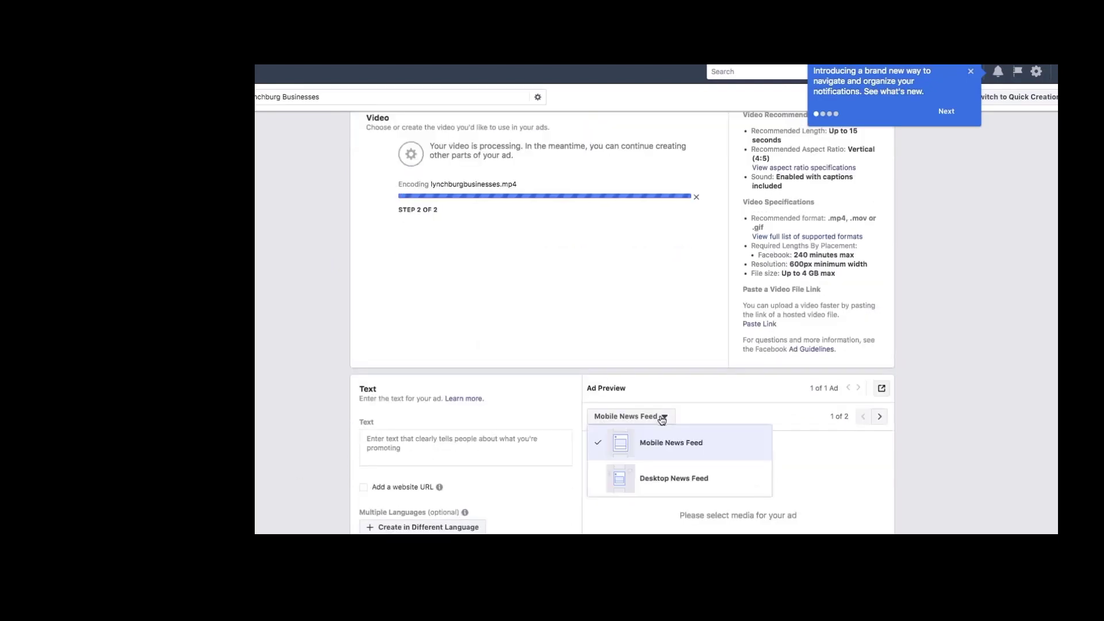
pyautogui.click(662, 484)
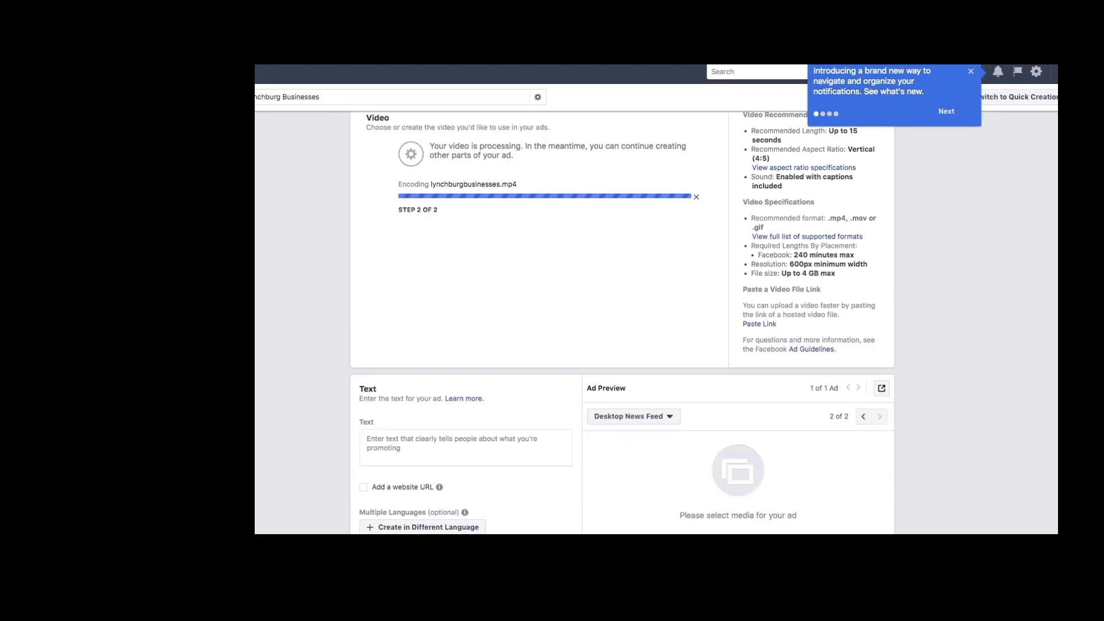
pyautogui.scroll(-3, 300, 308)
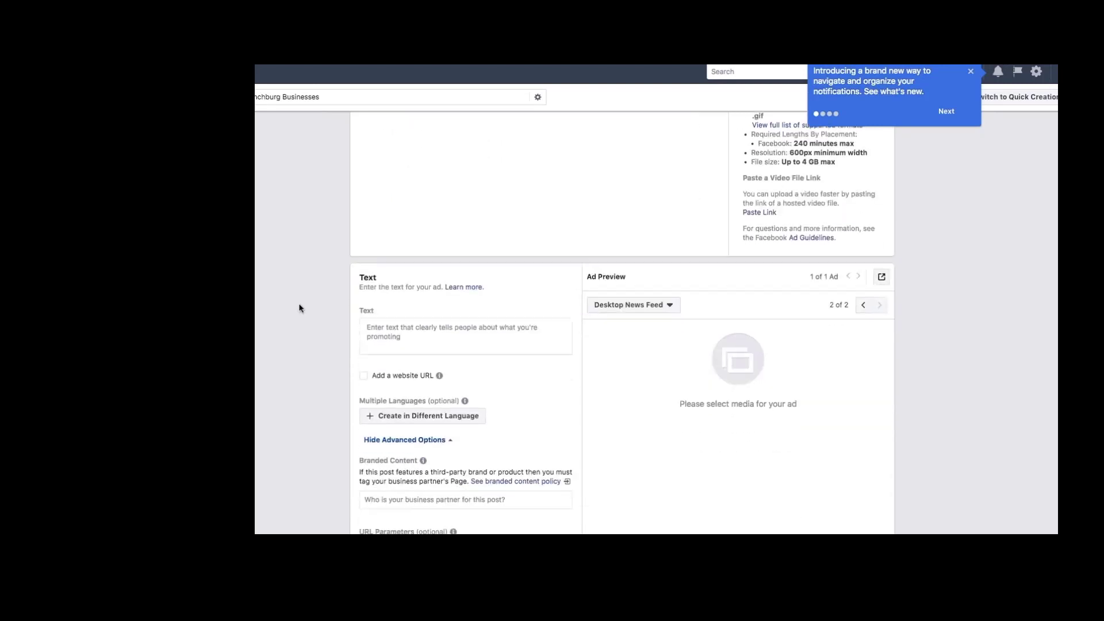
pyautogui.click(383, 326)
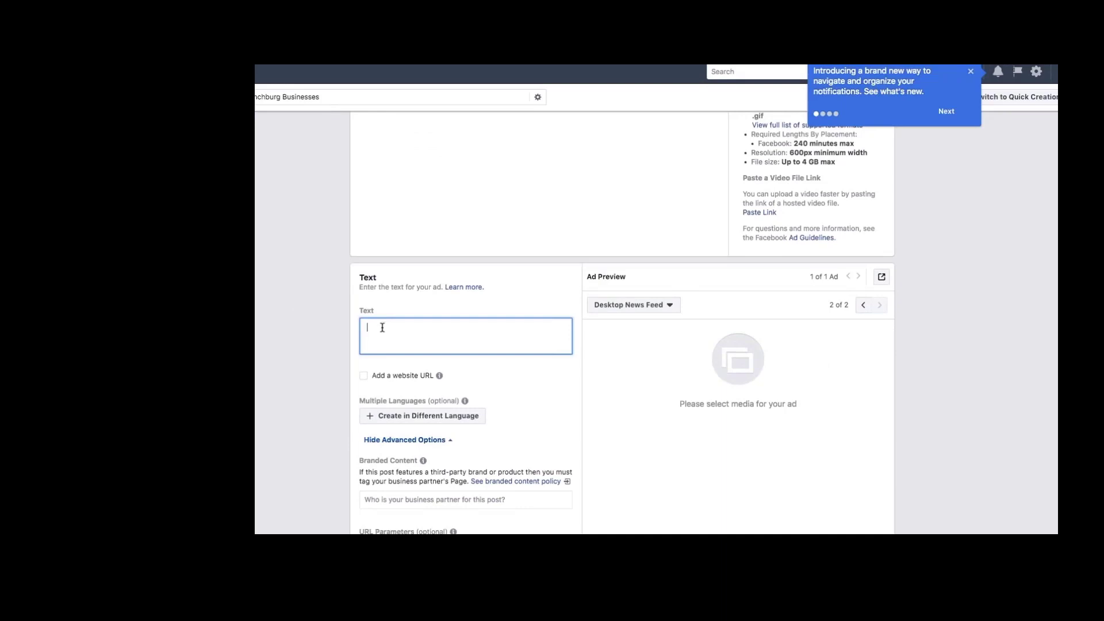
pyautogui.write('Hey Lynchburg')
pyautogui.press('BackSpace')
pyautogui.press('BackSpace')
pyautogui.press('BackSpace')
pyautogui.press('BackSpace')
pyautogui.press('BackSpace')
pyautogui.press('BackSpace')
pyautogui.press('BackSpace')
pyautogui.press('BackSpace')
pyautogui.press('BackSpace')
pyautogui.press('BackSpace')
pyautogui.press('BackSpace')
pyautogui.press('BackSpace')
pyautogui.press('BackSpace')
# Step: Enter the ad text "ATTN: Lynchburg Business Owners! Are you ready to start using video in 2019?"
pyautogui.scroll(-5, 382, 327)
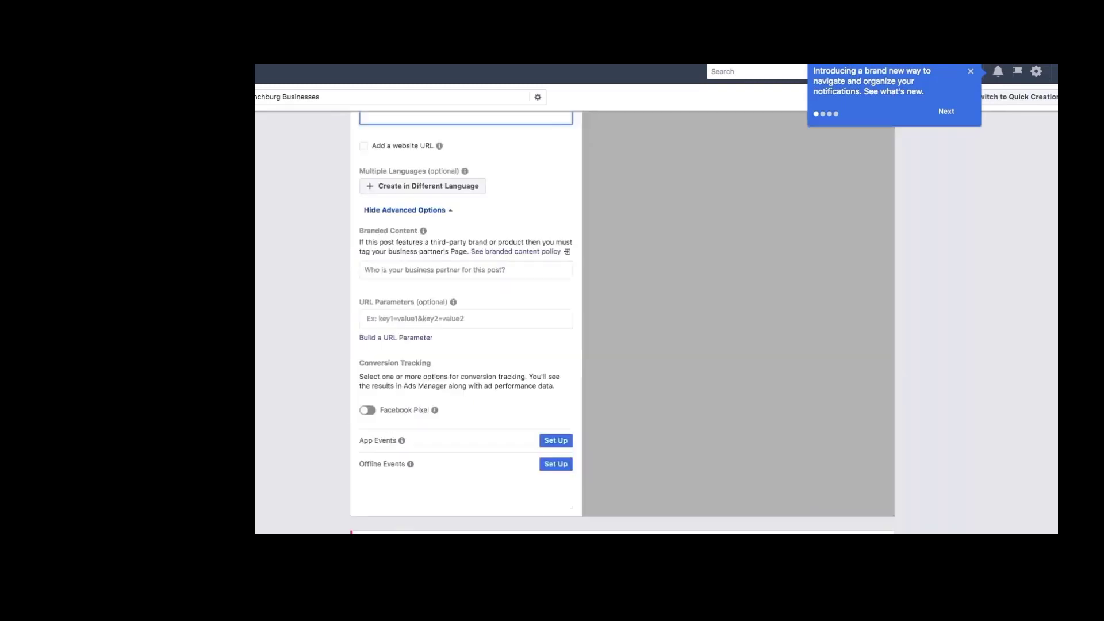
pyautogui.scroll(3, 465, 329)
pyautogui.write('A')
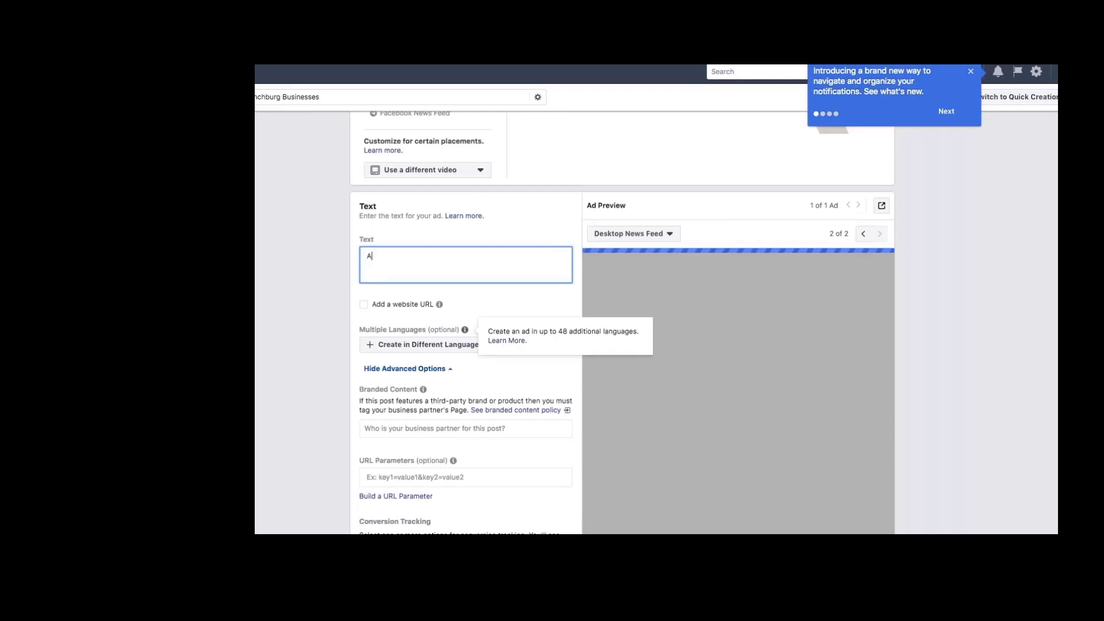
pyautogui.write('TTN:')
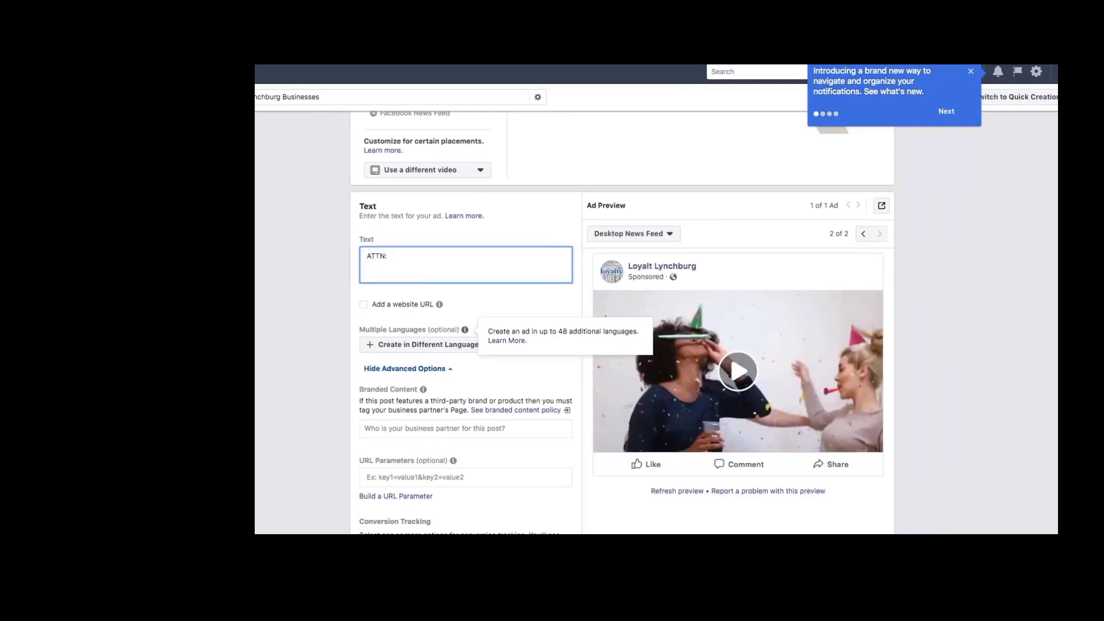
pyautogui.write(' Lynchburg ')
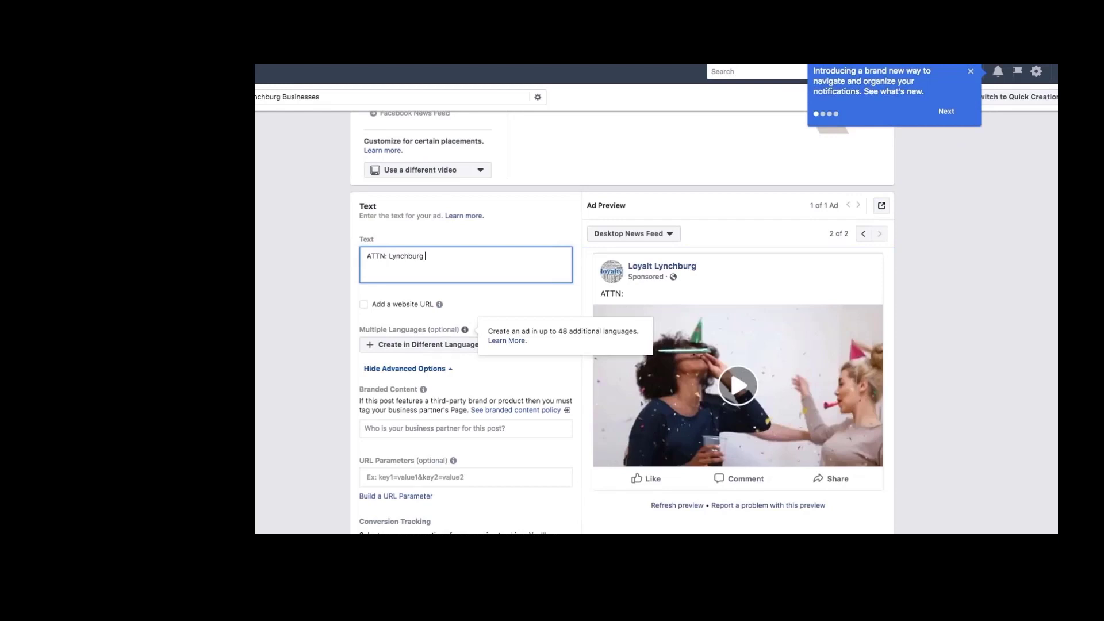
pyautogui.write('Business Owners!')
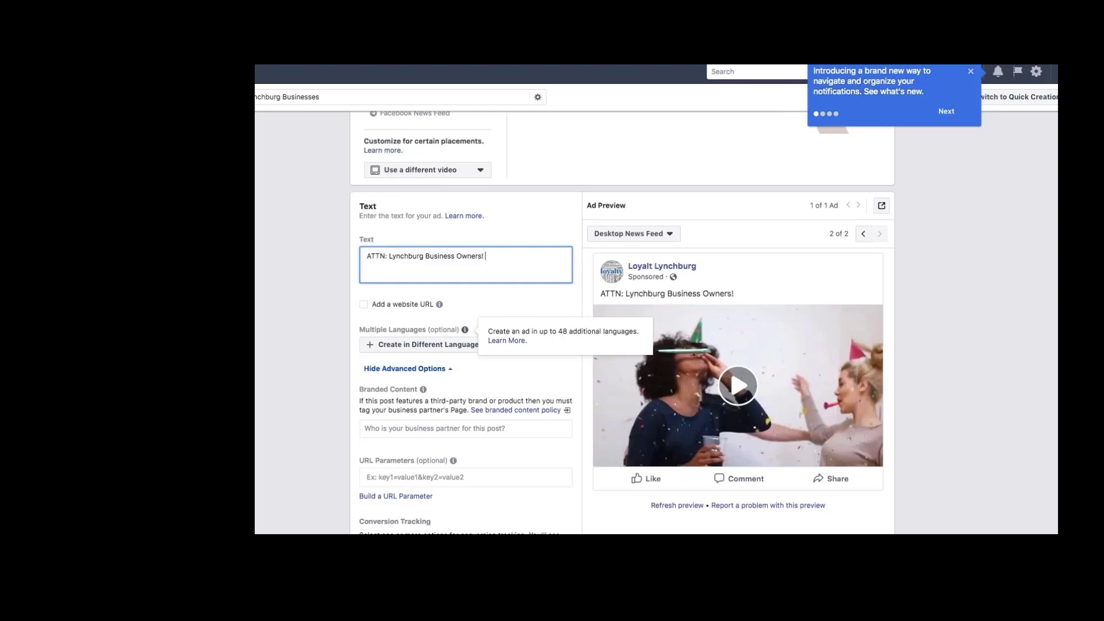
pyautogui.write(' Are you ready to start using video in')
pyautogui.write('2019')
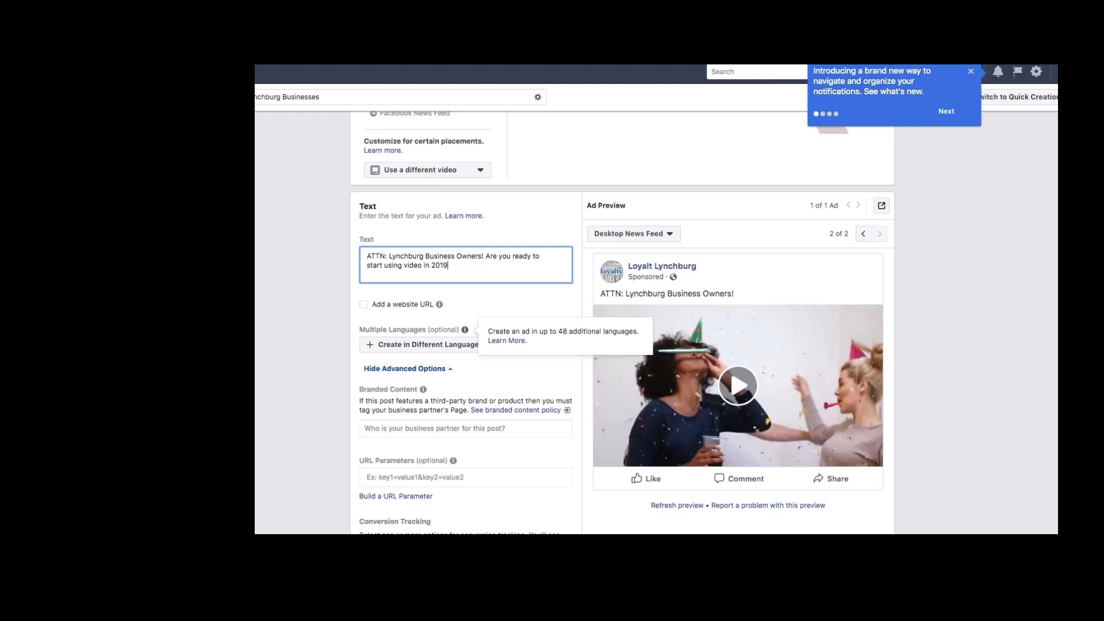
pyautogui.write('?')
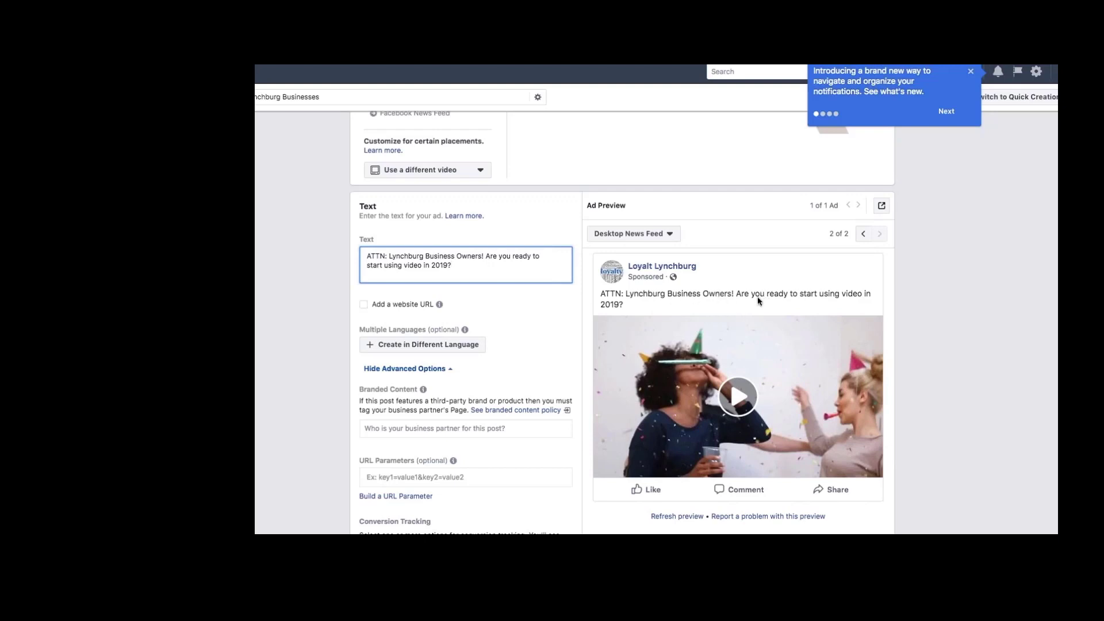
# Step: Preview the ad in Mobile News Feed and return the preview to Desktop News Feed
pyautogui.click(669, 234)
pyautogui.click(651, 262)
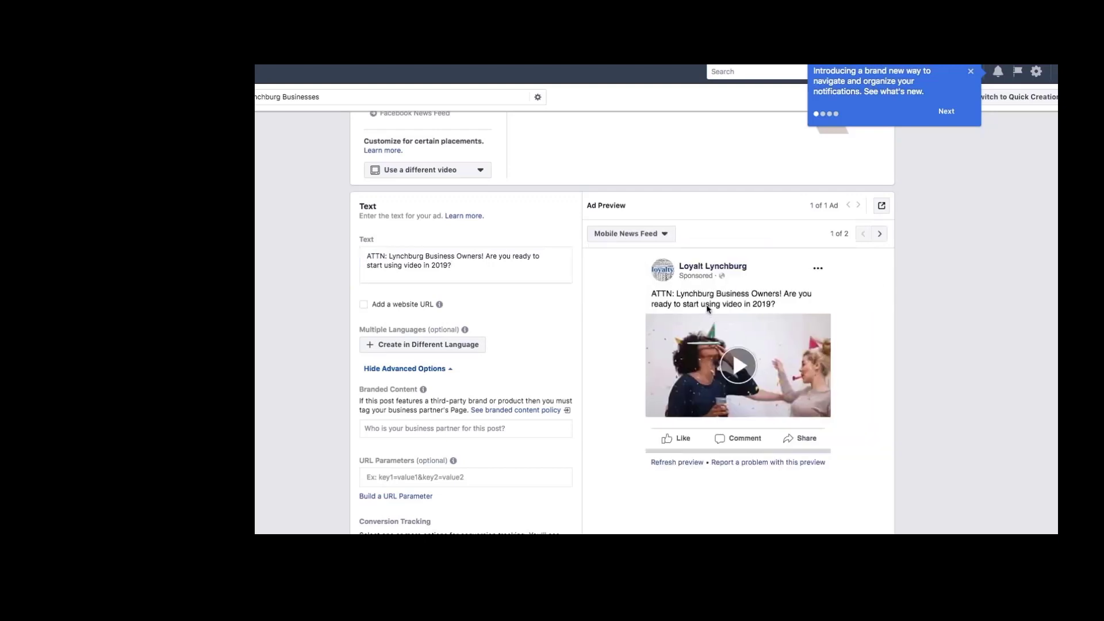
pyautogui.click(651, 235)
pyautogui.click(641, 296)
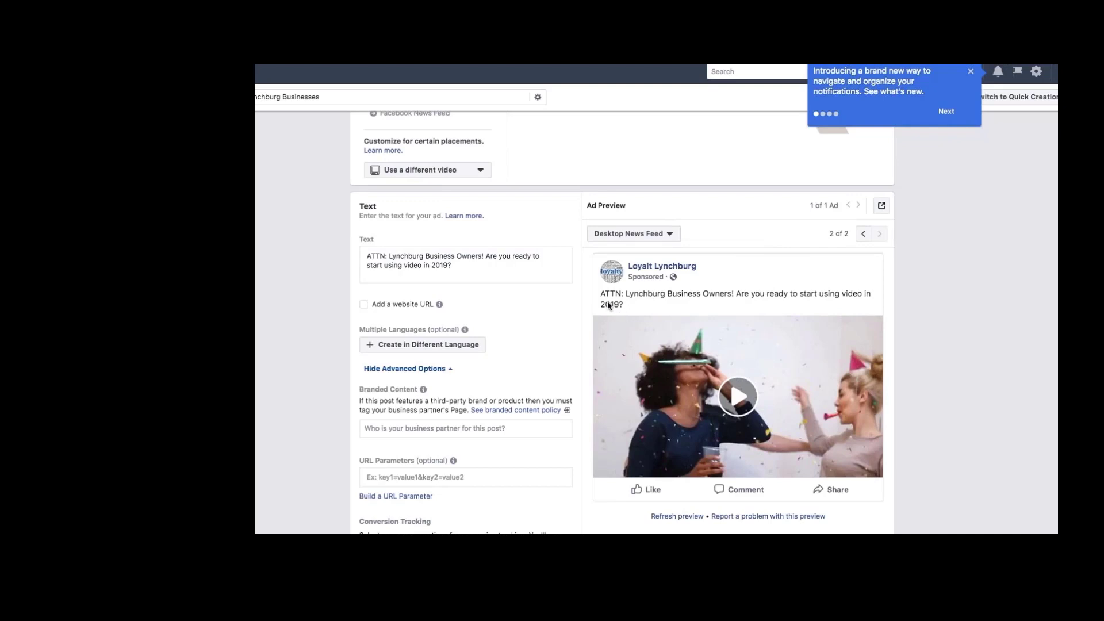
# Step: Spell out "ATTN" as "ATTENTION" at the start of the ad text
pyautogui.click(379, 256)
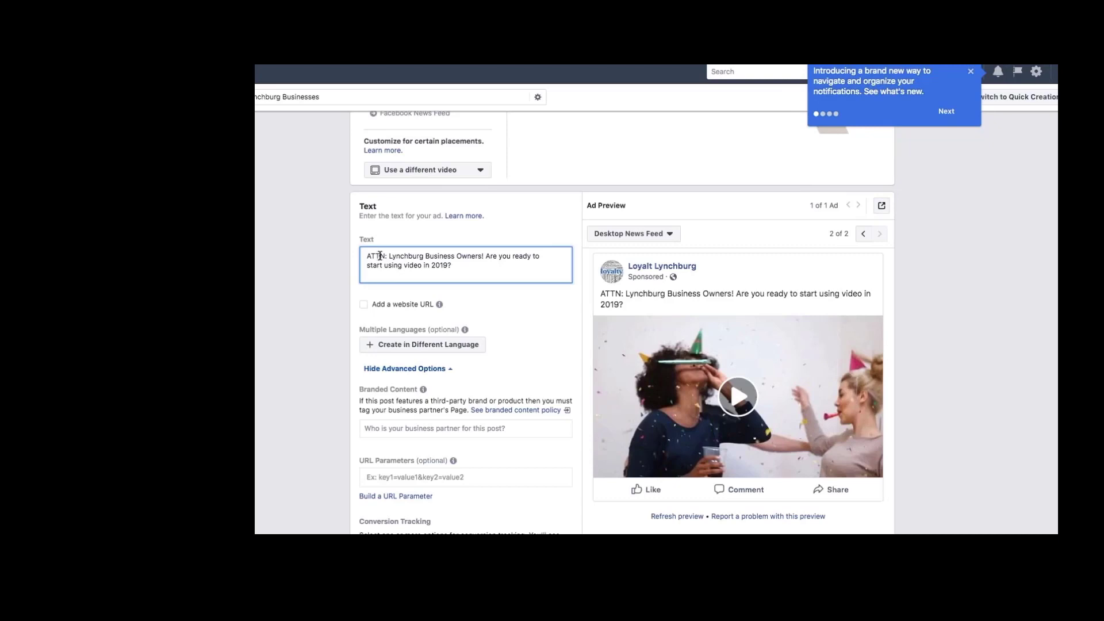
pyautogui.write('EN')
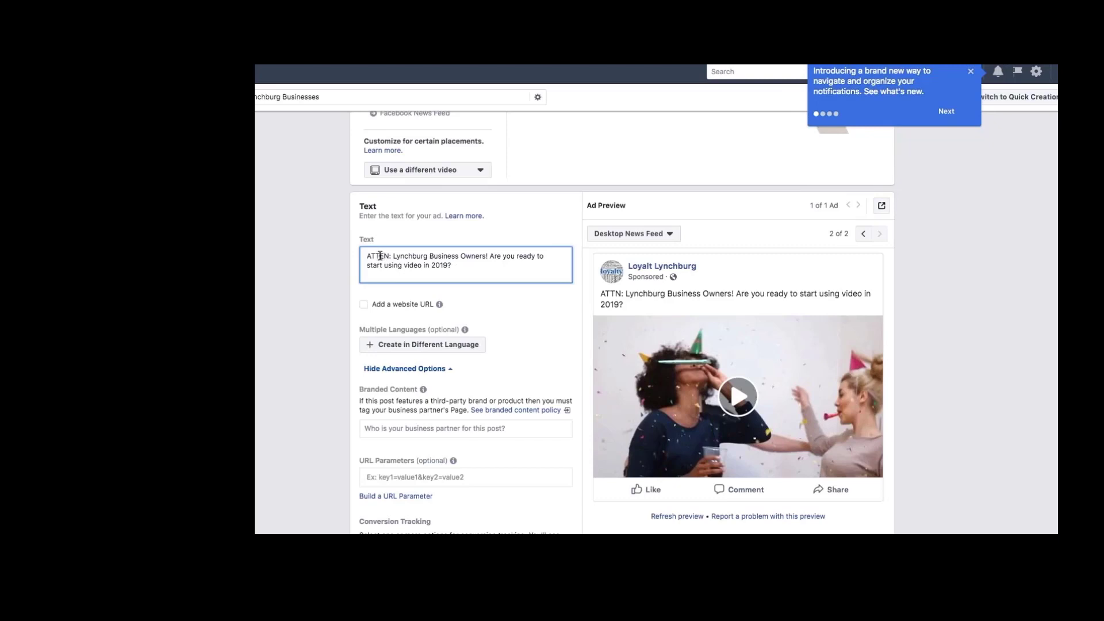
pyautogui.write('TION')
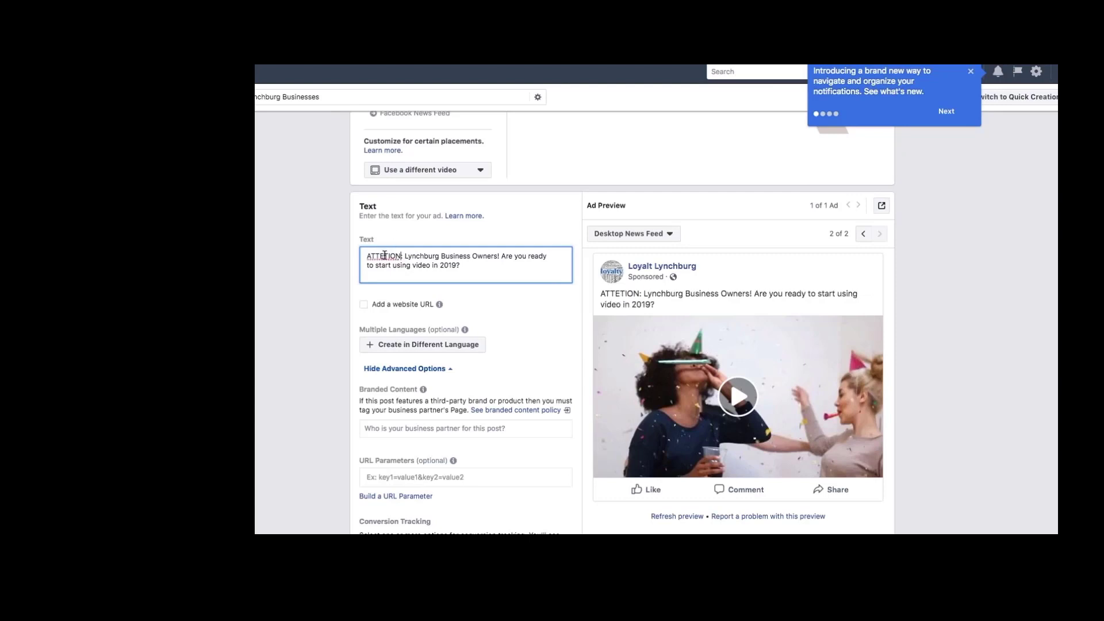
pyautogui.click(384, 255)
pyautogui.write('N')
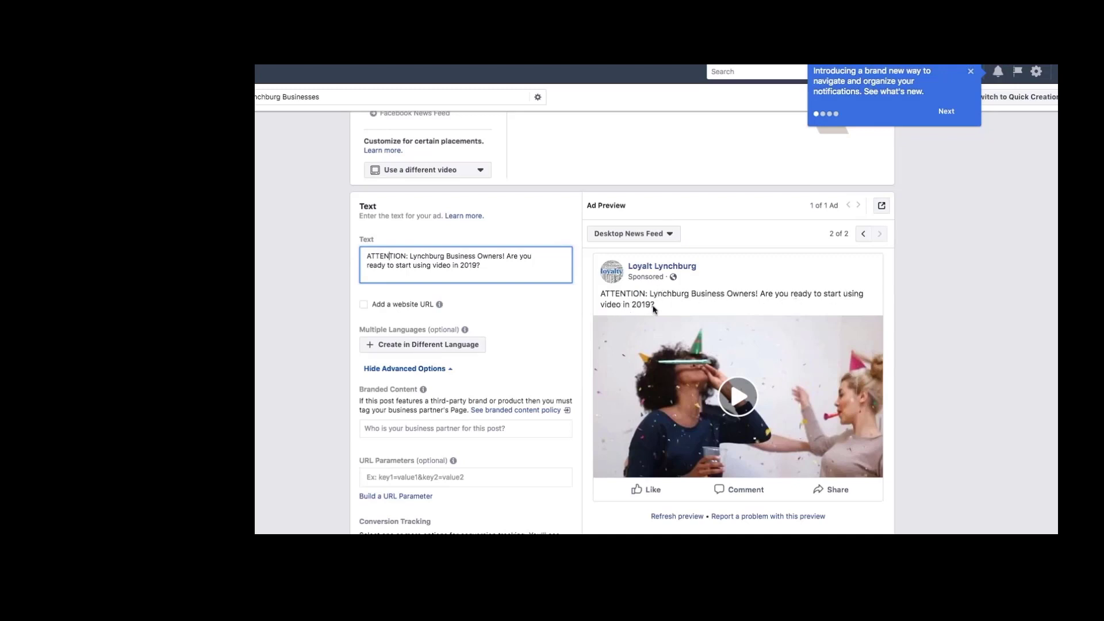
pyautogui.click(290, 282)
# Step: Enable the option to add a website URL to the ad
pyautogui.scroll(-2, 291, 280)
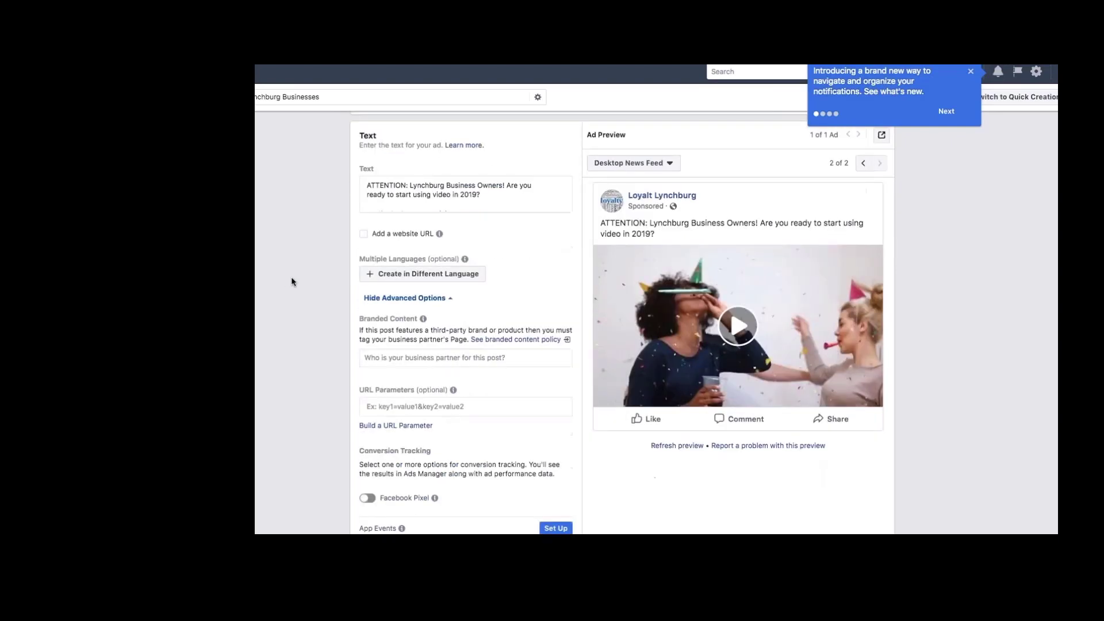
pyautogui.click(364, 234)
pyautogui.click(363, 278)
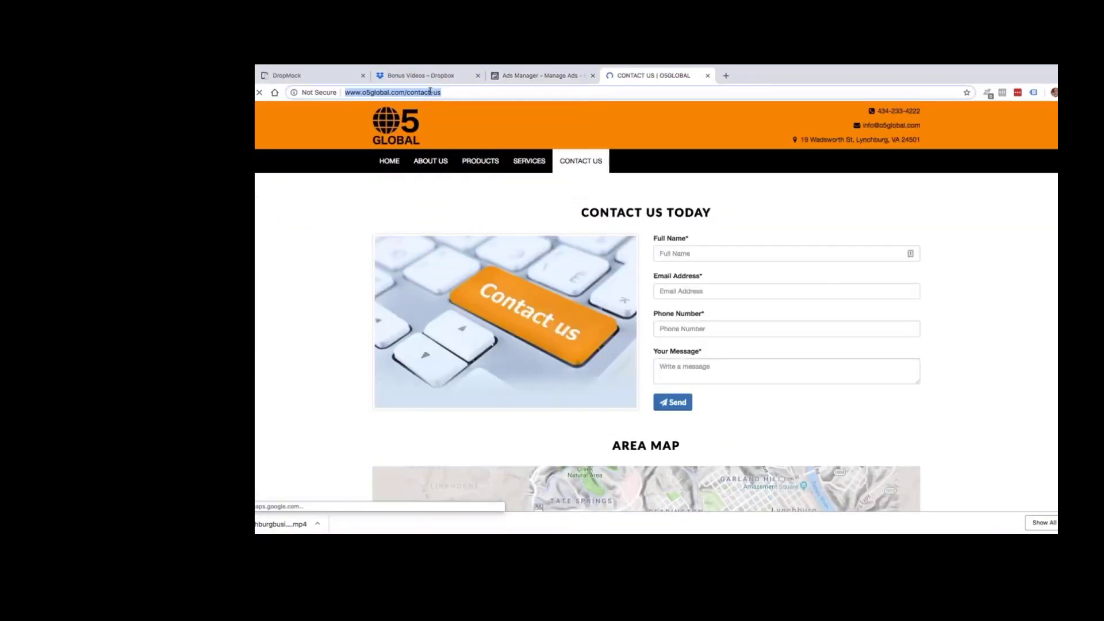
pyautogui.rightClick(393, 92)
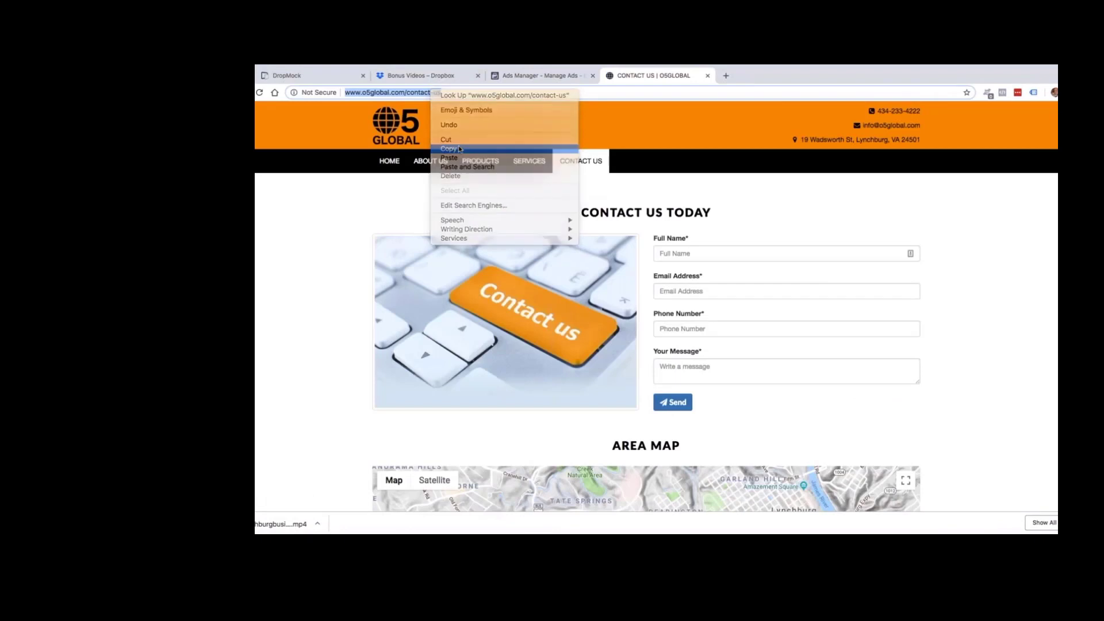
pyautogui.click(395, 147)
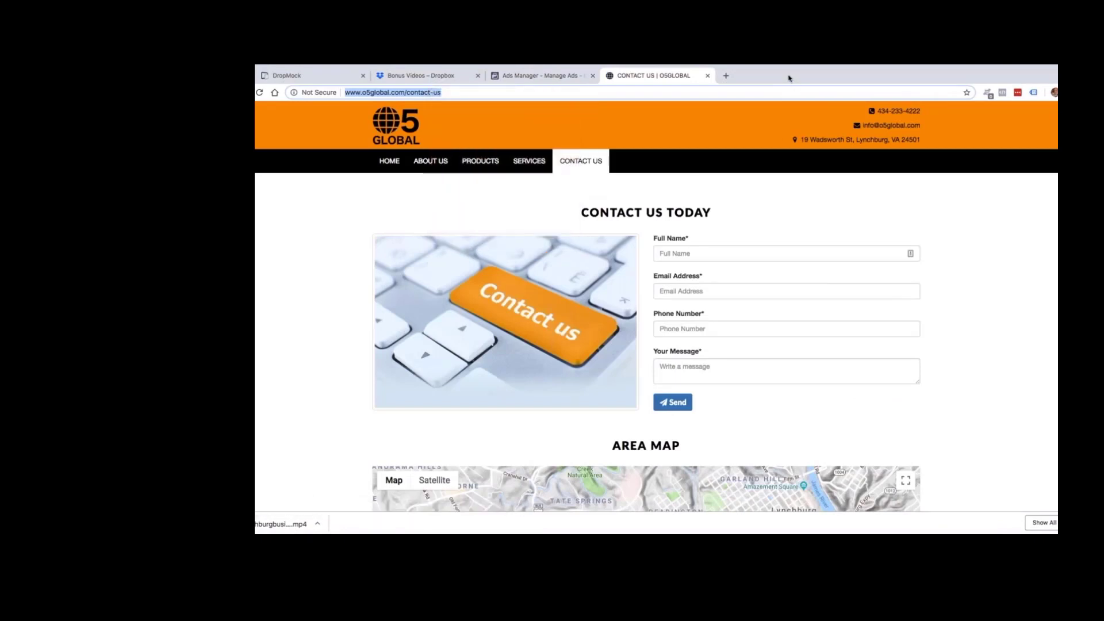
pyautogui.moveTo(789, 78); pyautogui.dragTo(793, 78)
pyautogui.press('super+Tab')
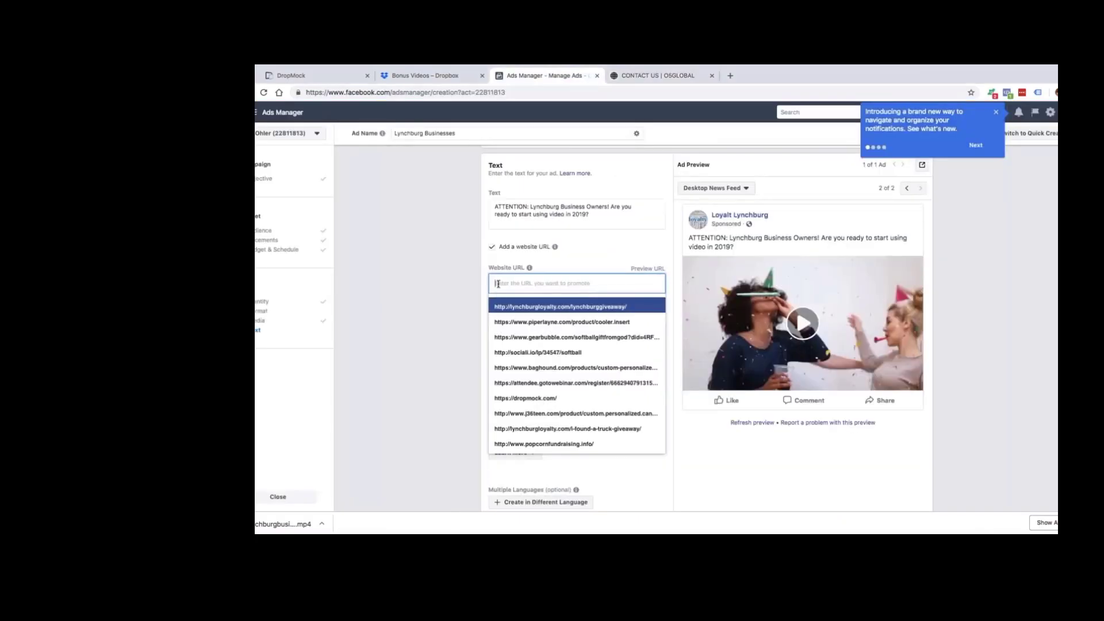
pyautogui.rightClick(495, 284)
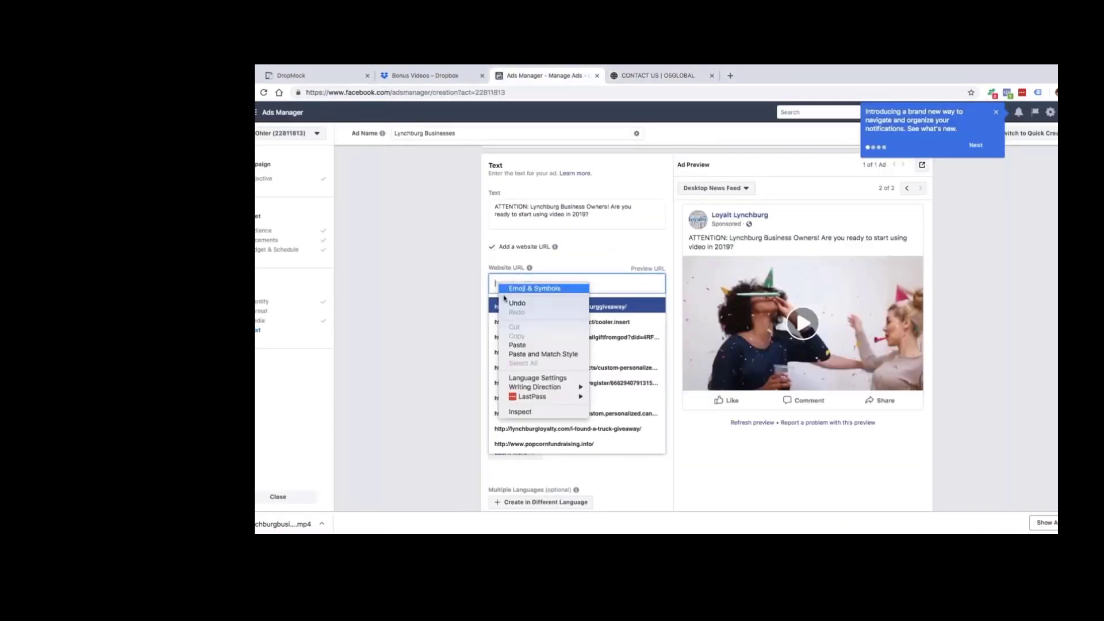
pyautogui.click(510, 345)
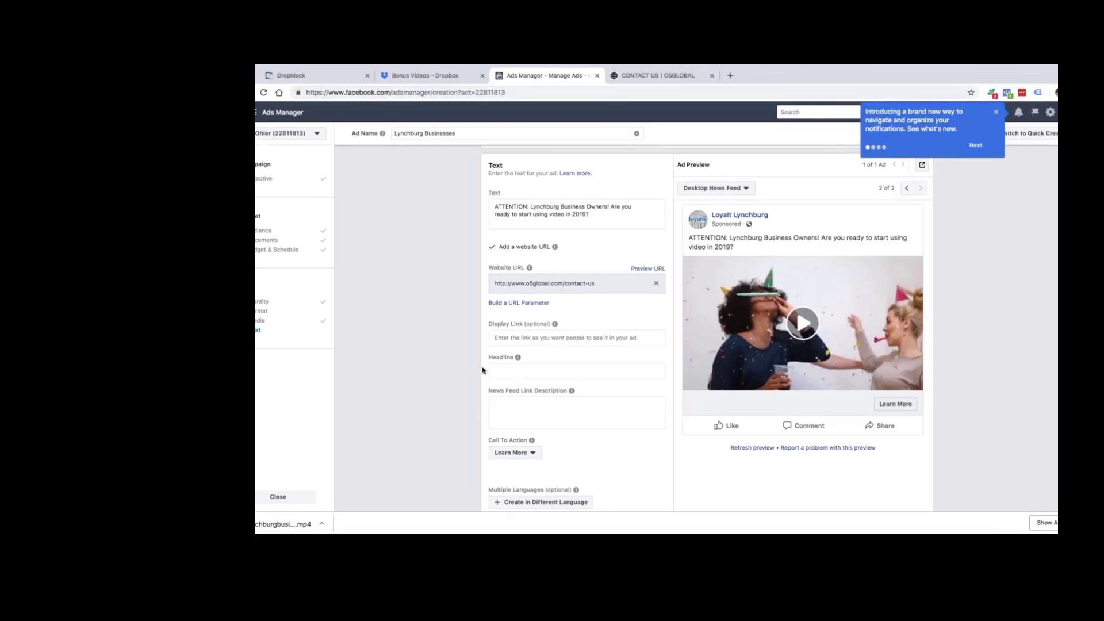
# Step: Enter the ad headline "Get a FREE Video for your business today!"
pyautogui.click(510, 372)
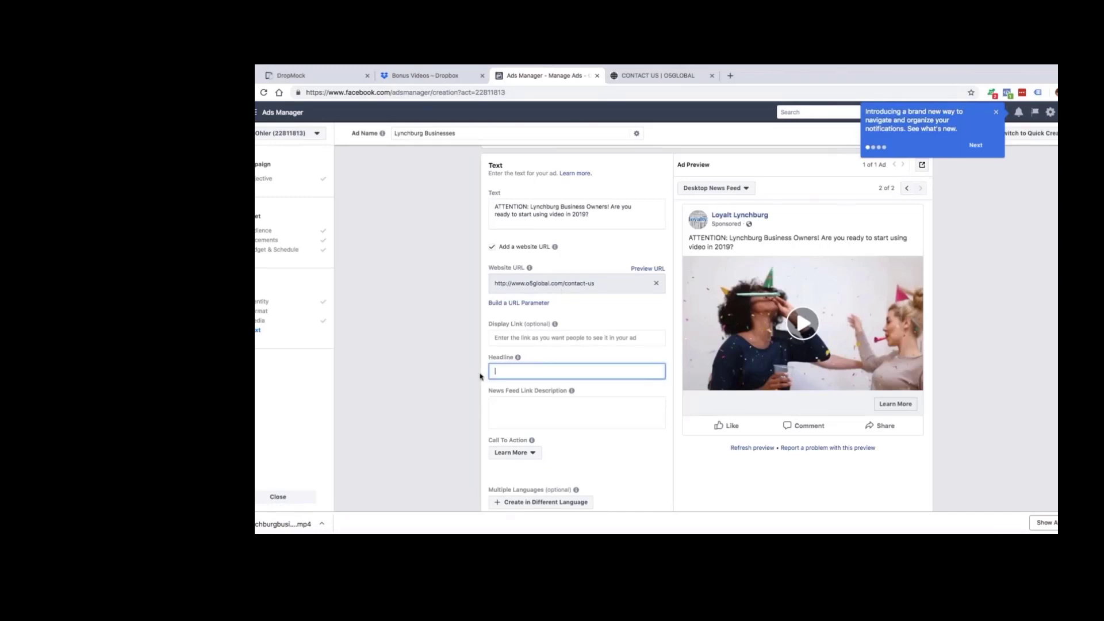
pyautogui.write('Get a FREE Video for ')
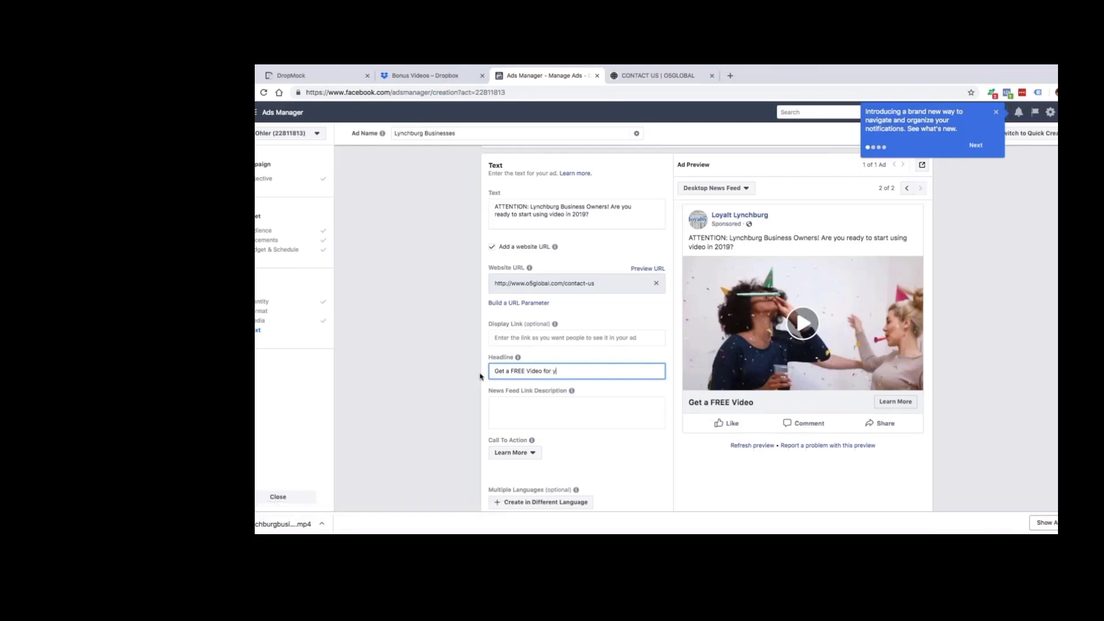
pyautogui.write('your business t')
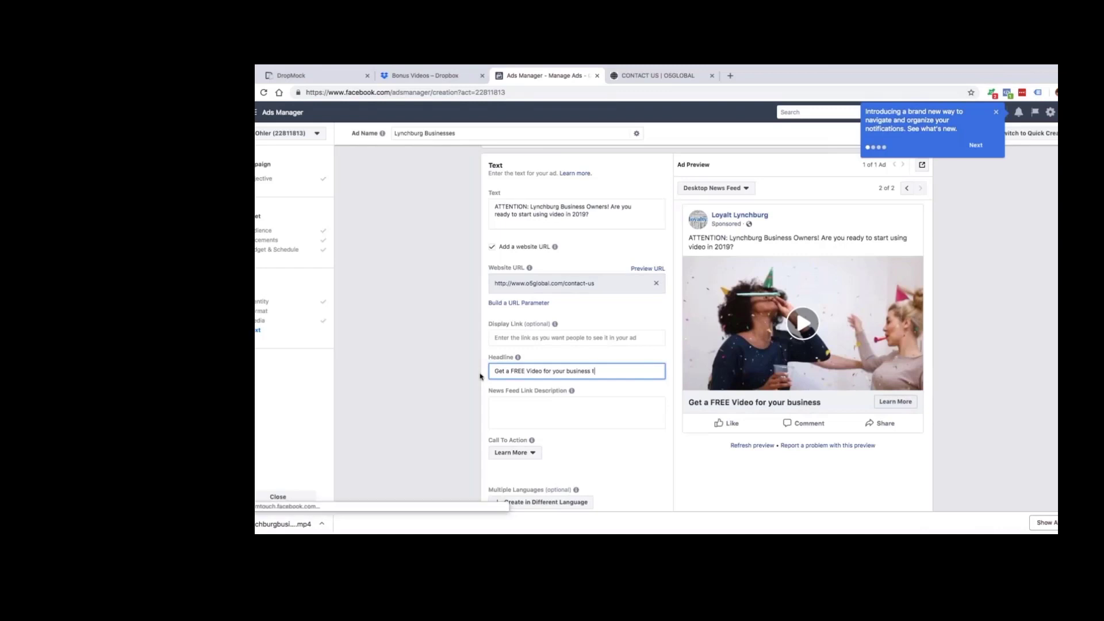
pyautogui.write('oday!')
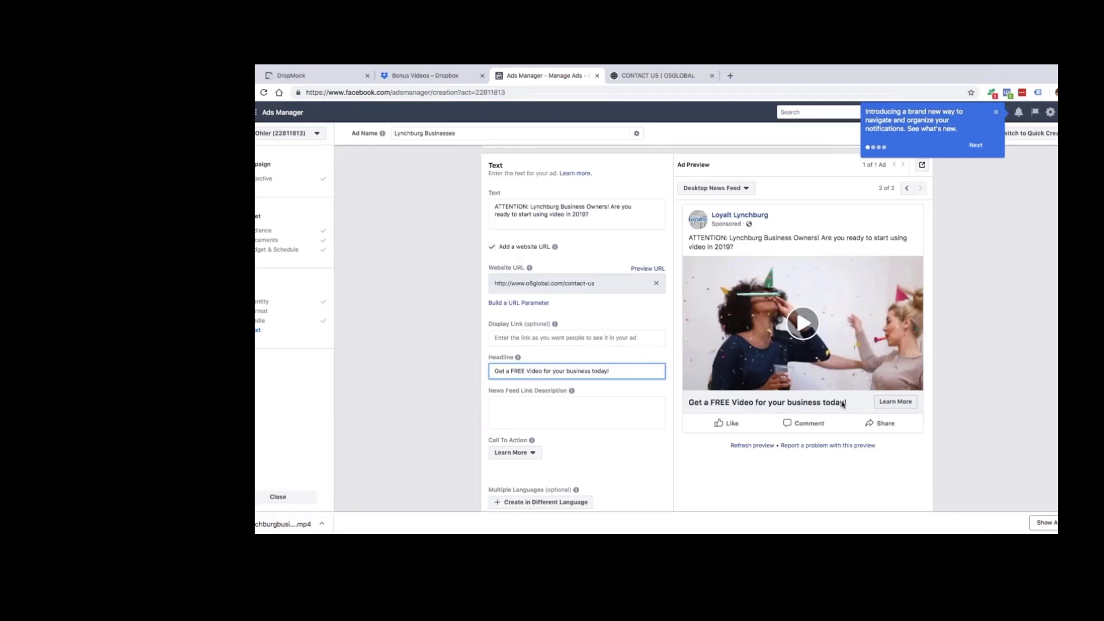
# Step: Reword the headline as "Get a FREE Video for your Lynchburg business!" by adding the city and removing "today"
pyautogui.click(564, 376)
pyautogui.write('Lynchburg')
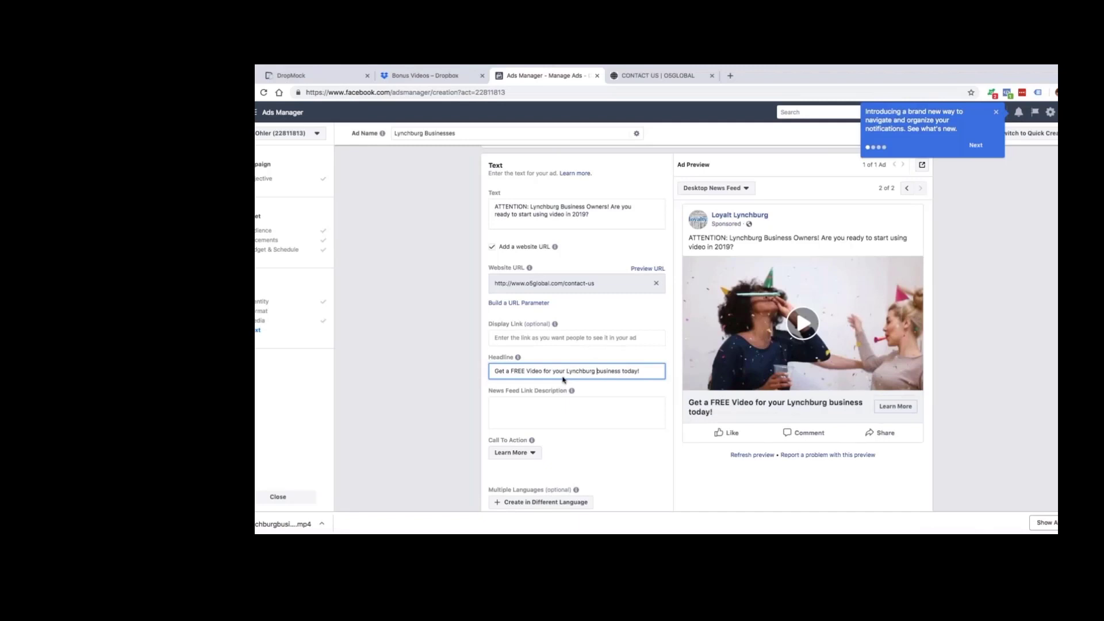
pyautogui.moveTo(569, 385)
pyautogui.press('BackSpace')
pyautogui.press('BackSpace')
pyautogui.press('BackSpace')
pyautogui.press('BackSpace')
pyautogui.press('BackSpace')
pyautogui.press('BackSpace')
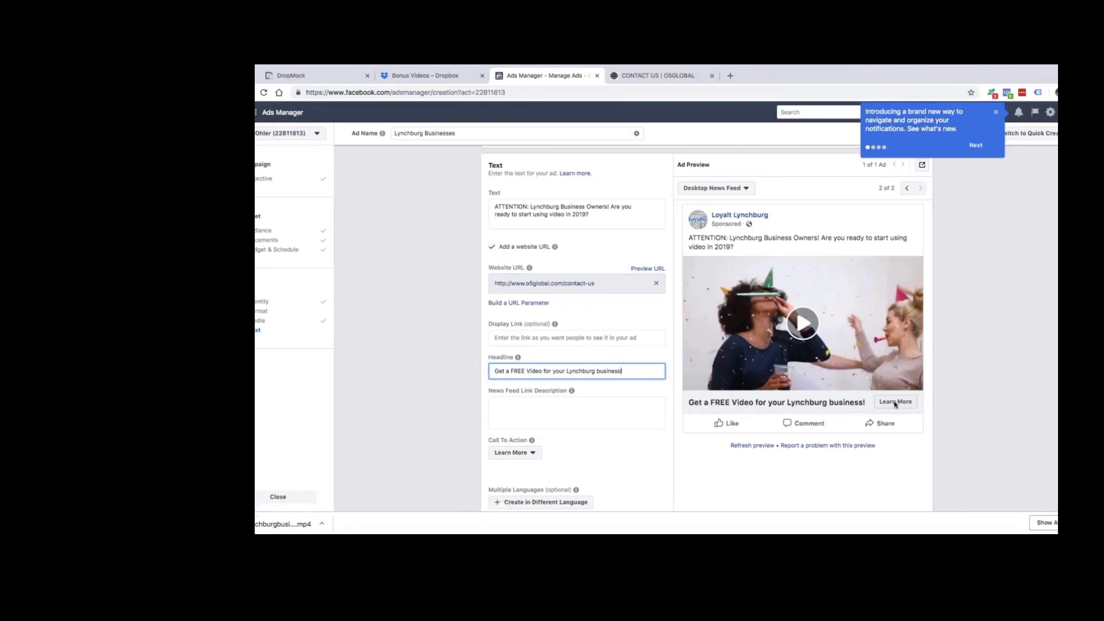
pyautogui.scroll(-1, 425, 420)
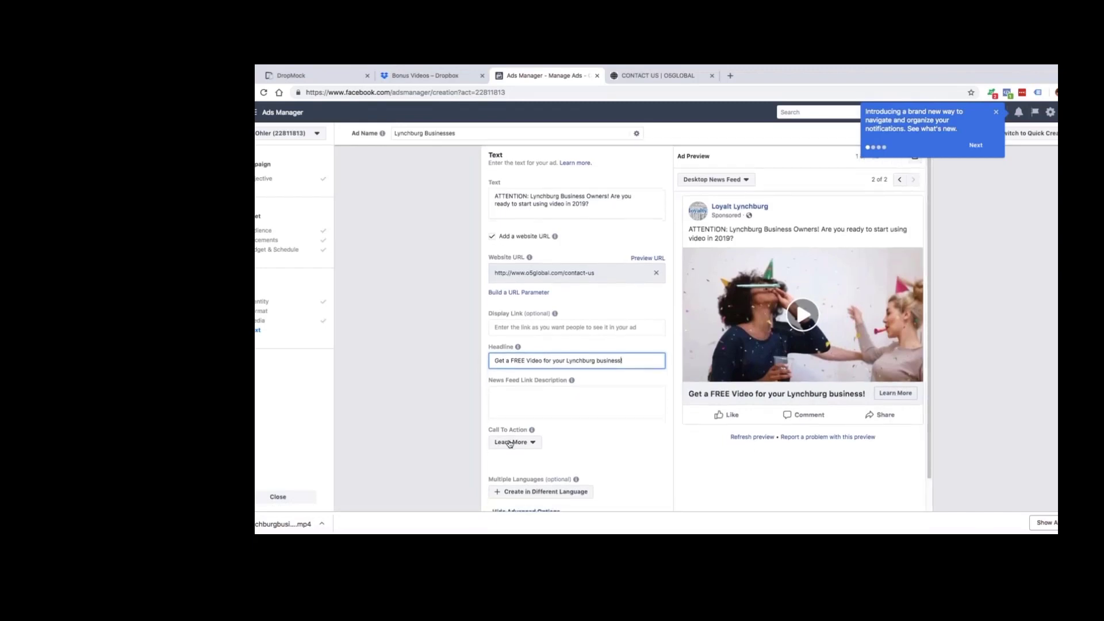
pyautogui.click(436, 387)
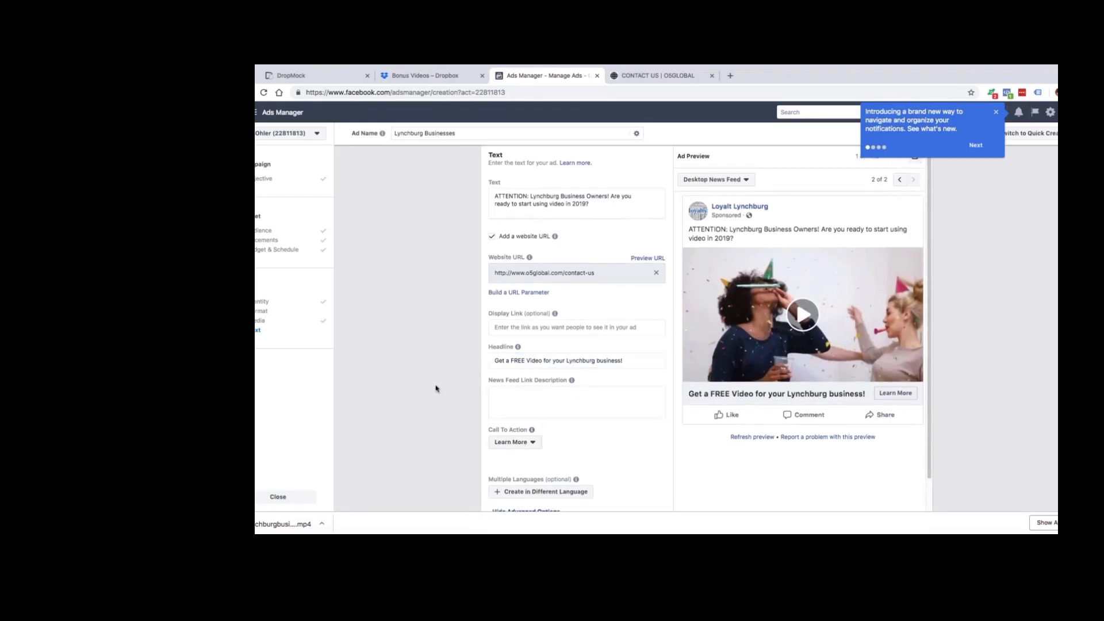
pyautogui.click(503, 394)
pyautogui.write('ADD ')
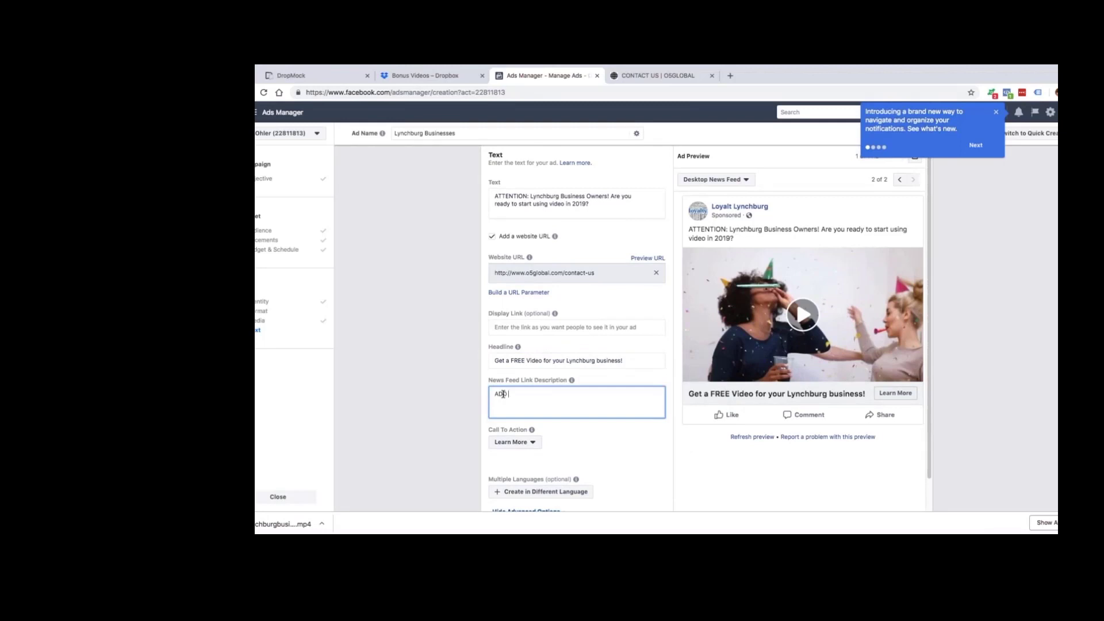
pyautogui.write('MORE...')
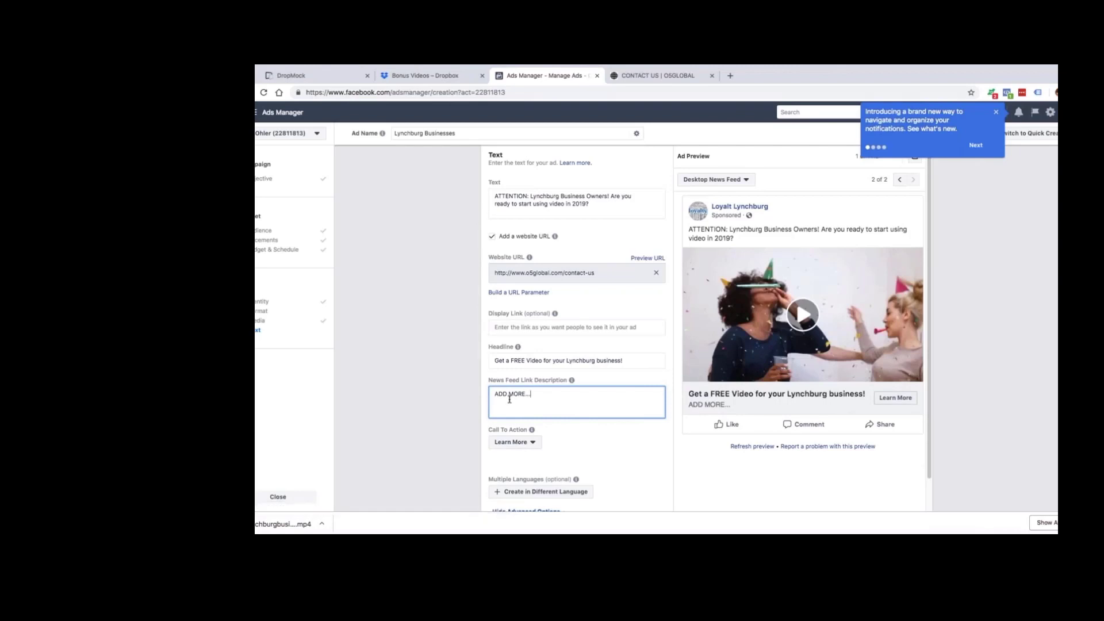
# Step: Set the News Feed link description to "Click Learn More Now -> -> -> -> ->"
pyautogui.moveTo(530, 395); pyautogui.dragTo(485, 397)
pyautogui.write('Click Learn More Now ->')
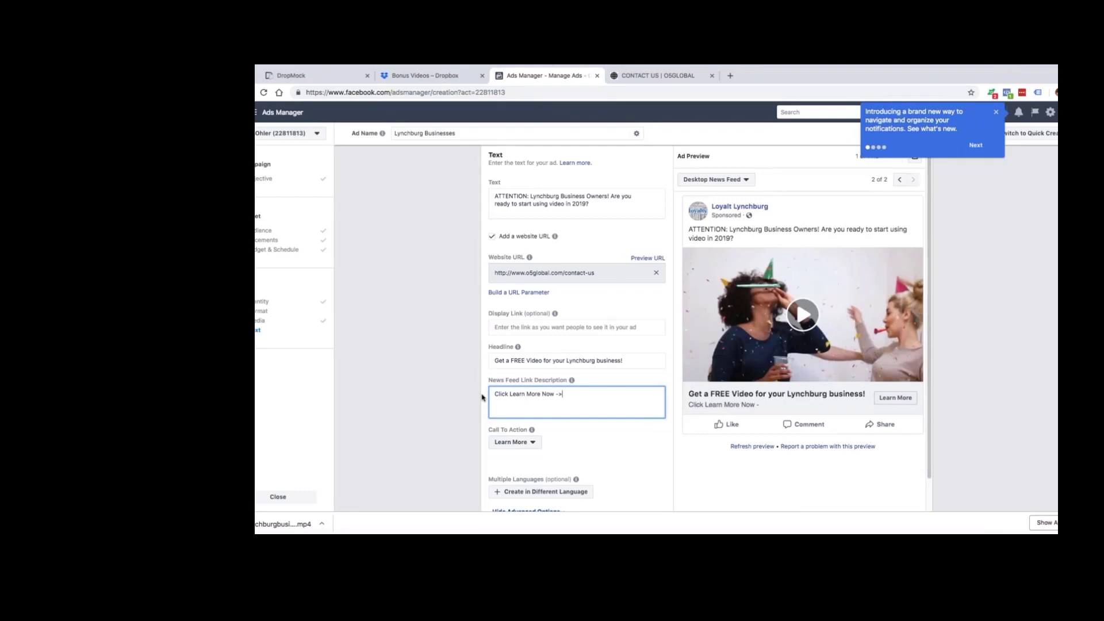
pyautogui.write(' -> -> ->')
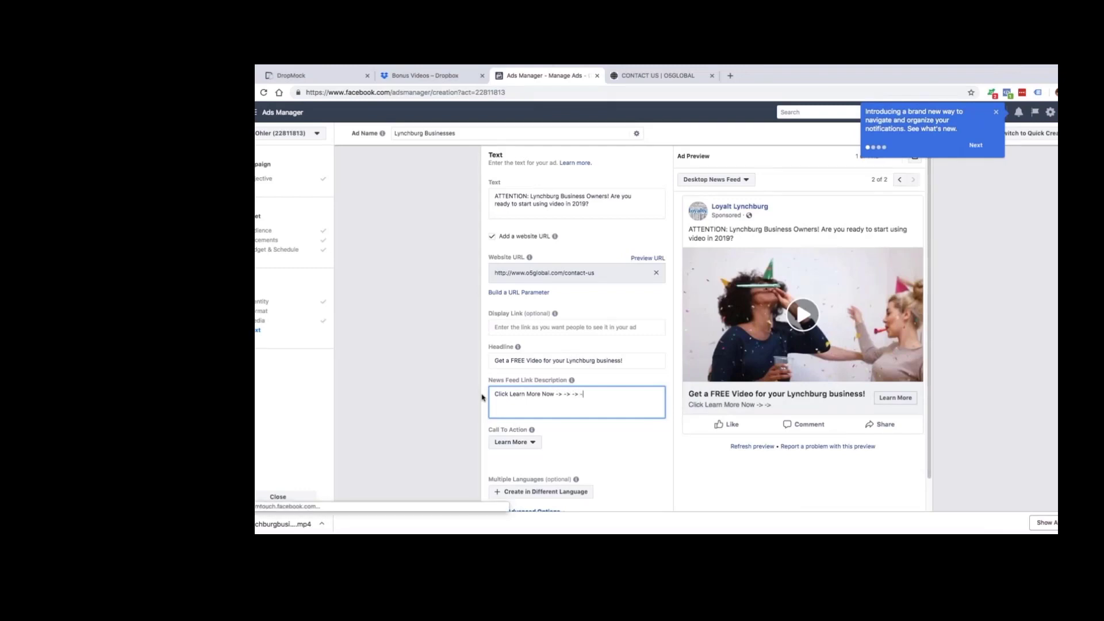
pyautogui.write(' ->')
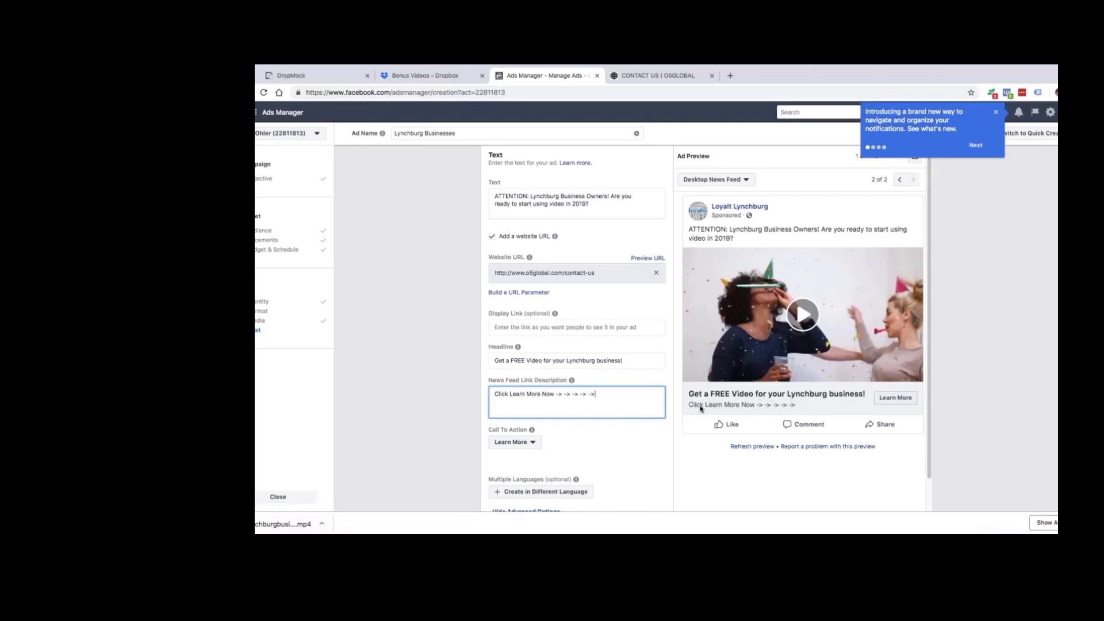
# Step: Capitalize the word "Business" in the ad headline
pyautogui.click(599, 361)
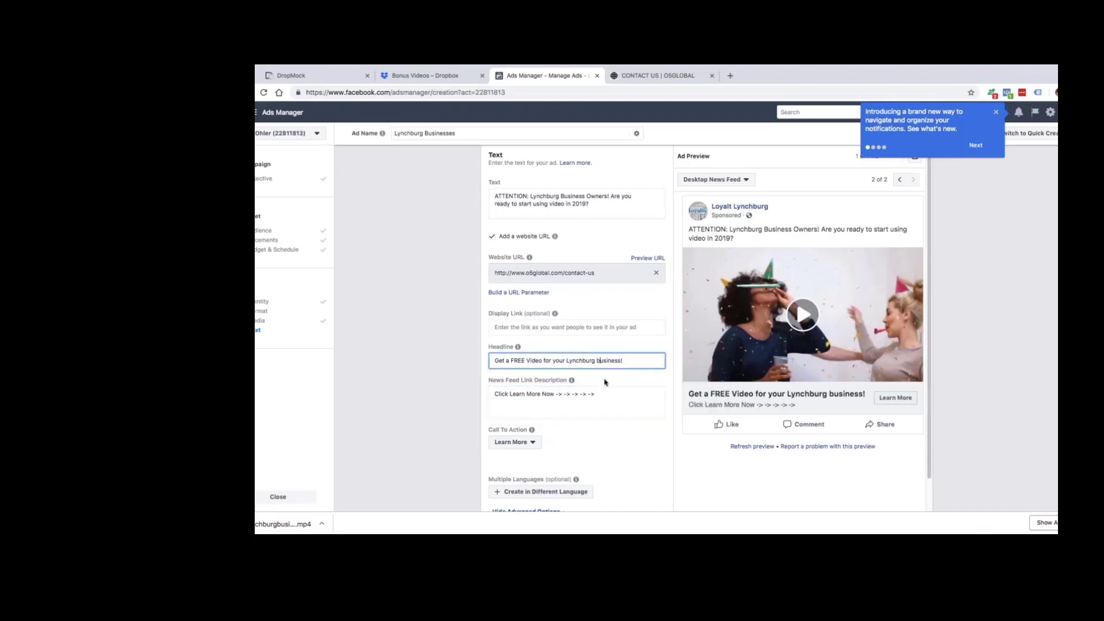
pyautogui.press('BackSpace')
pyautogui.write('B')
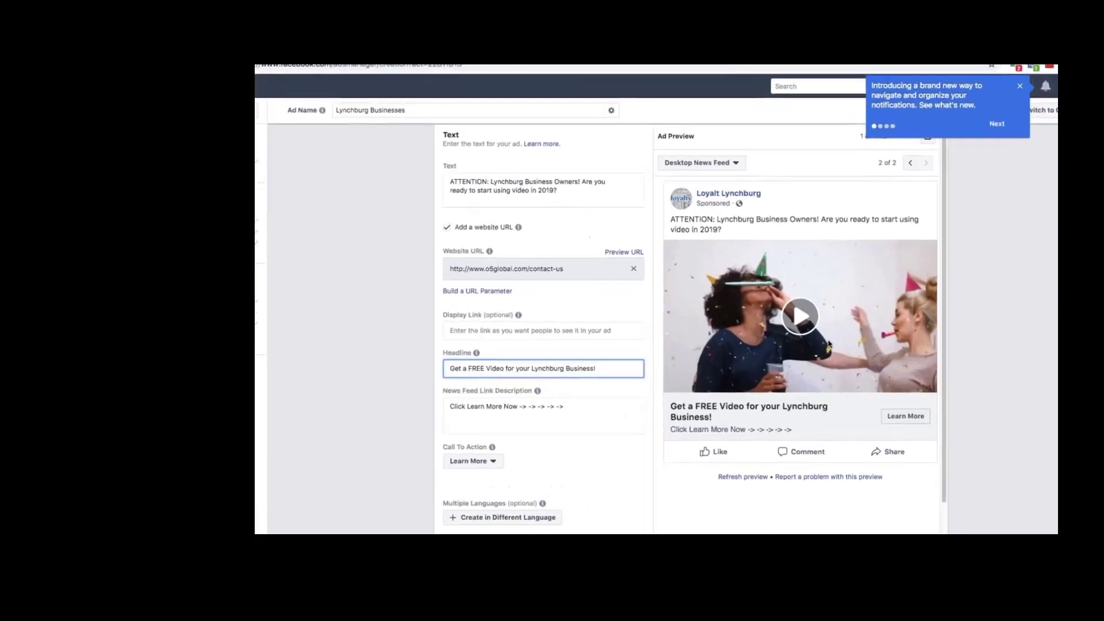
# Step: Confirm the finished ad for publishing and dismiss the pop-up introducing the new notifications
pyautogui.scroll(-5, 282, 301)
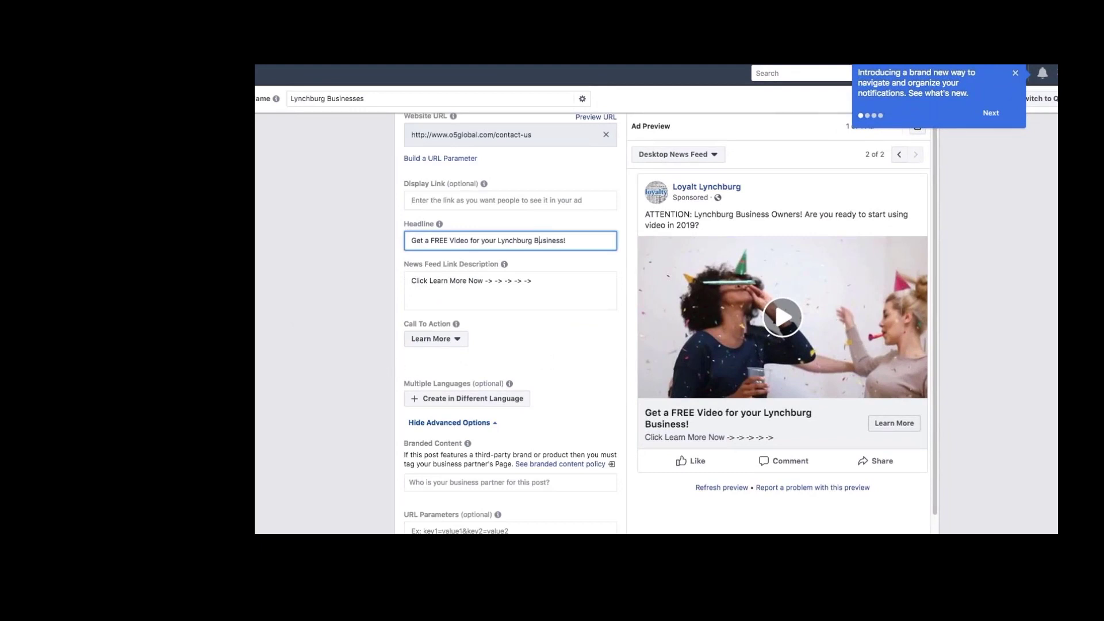
pyautogui.scroll(-5, 275, 395)
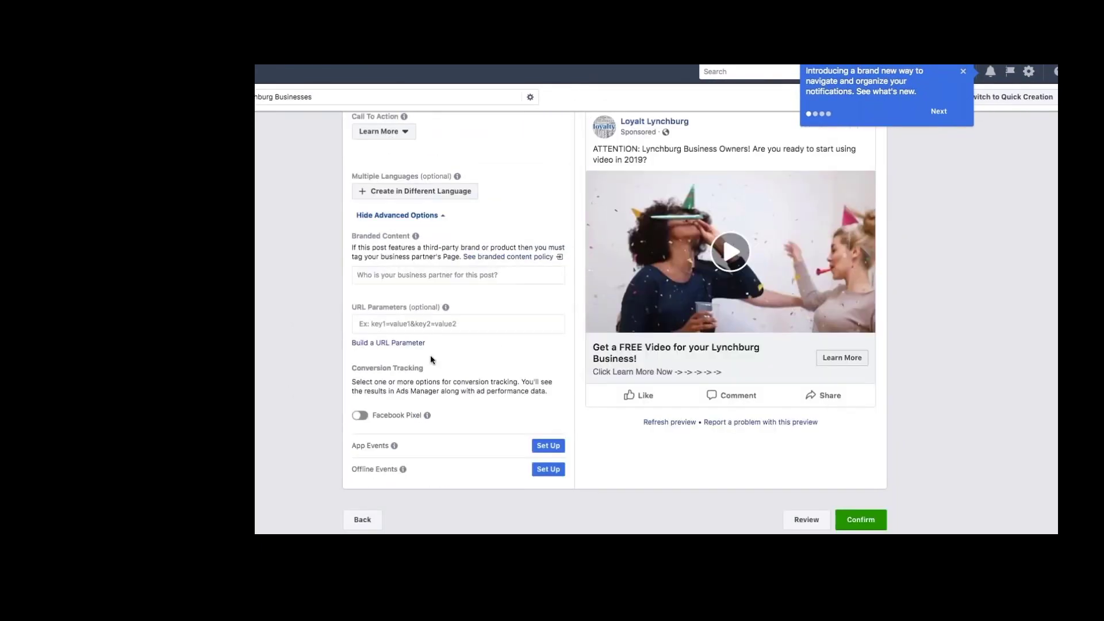
pyautogui.moveTo(445, 308)
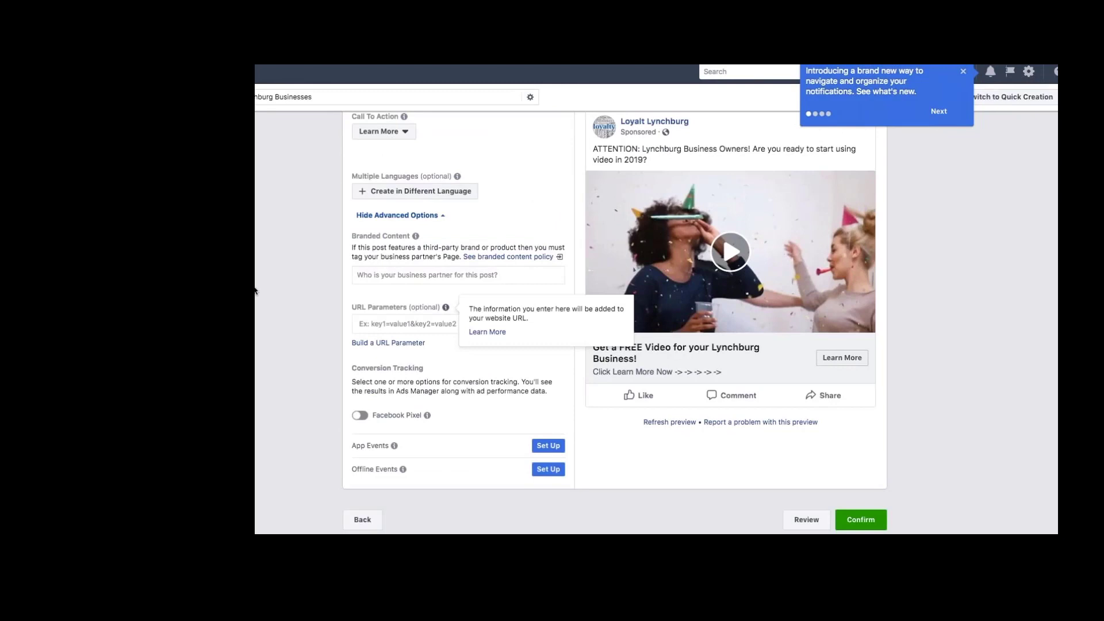
pyautogui.scroll(3, 264, 288)
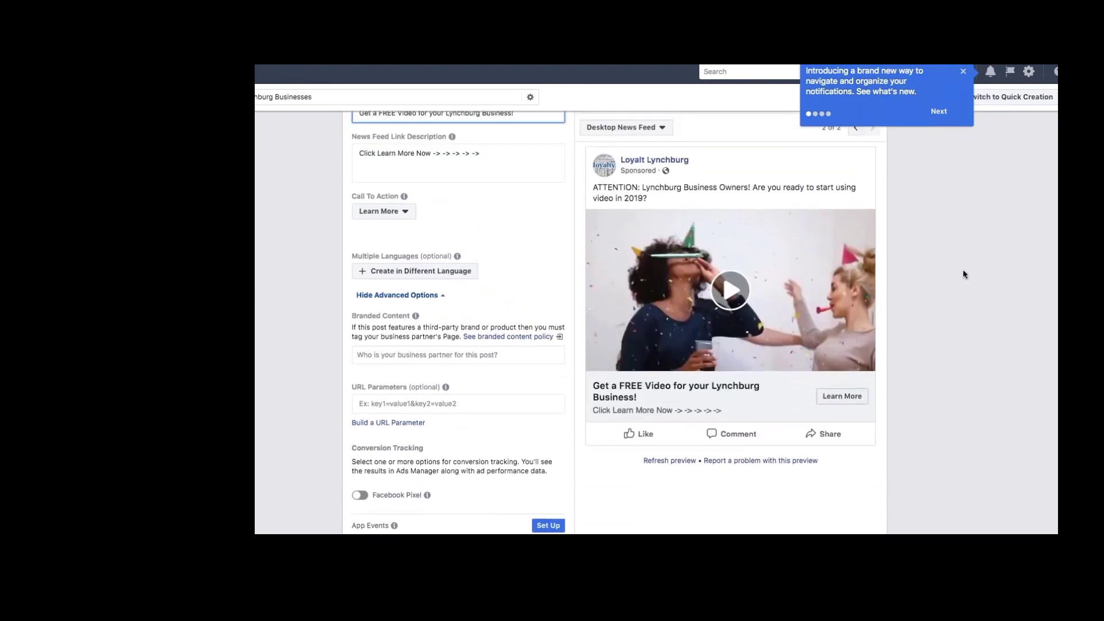
pyautogui.scroll(-3, 276, 355)
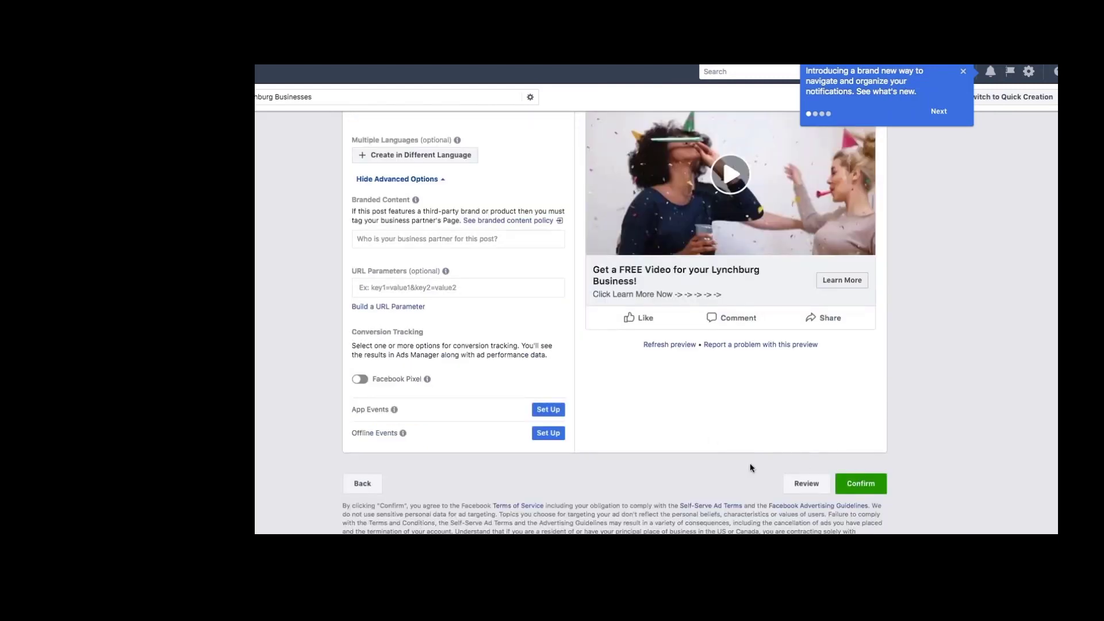
pyautogui.click(862, 483)
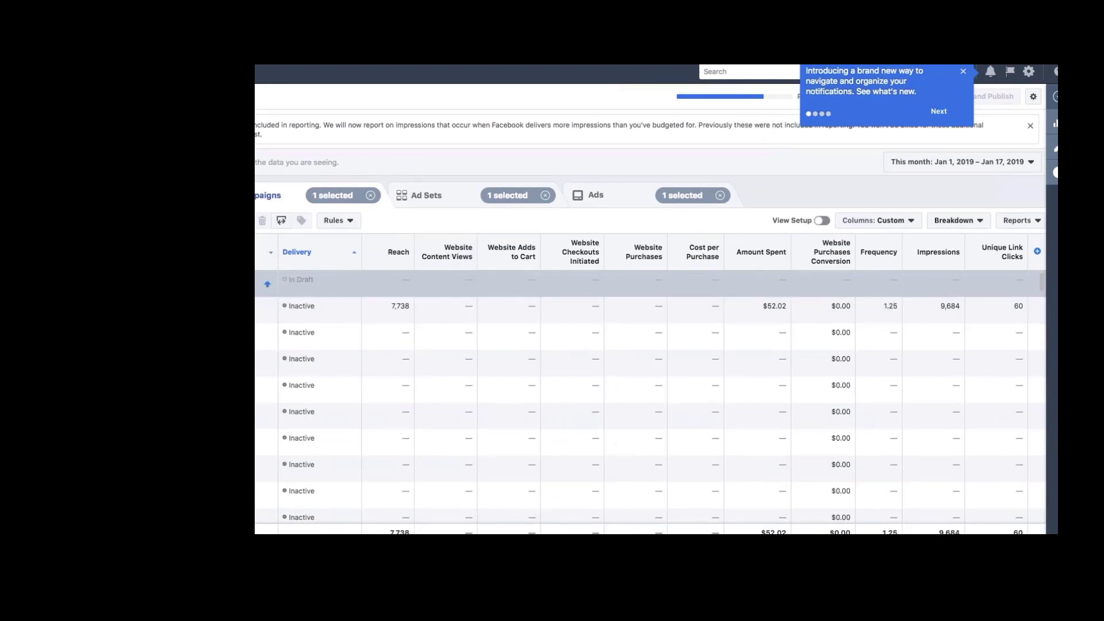
pyautogui.click(963, 71)
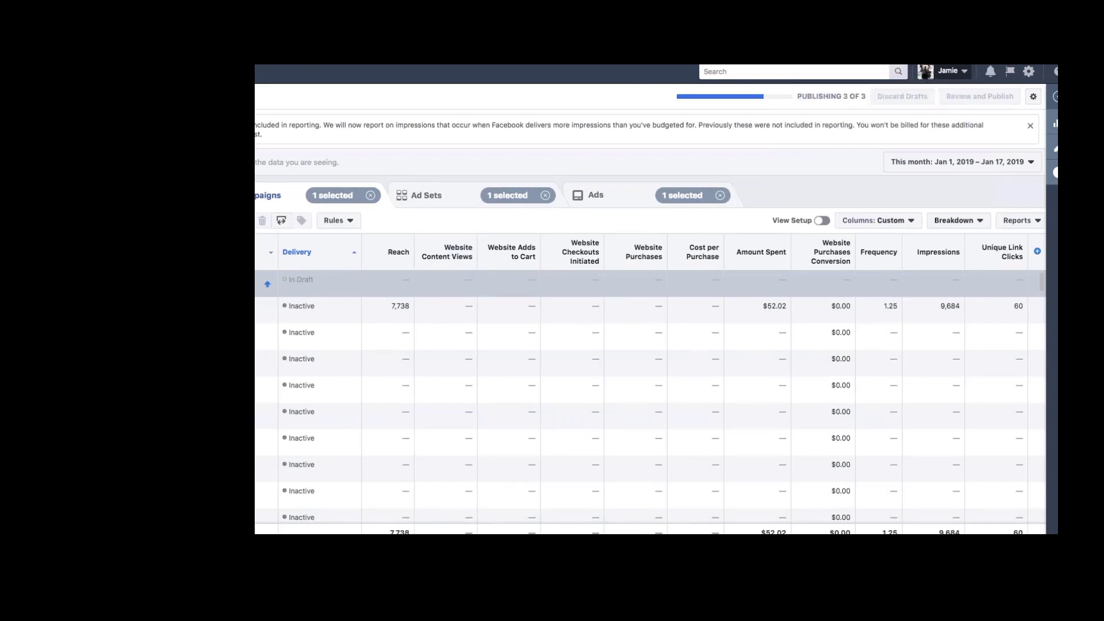